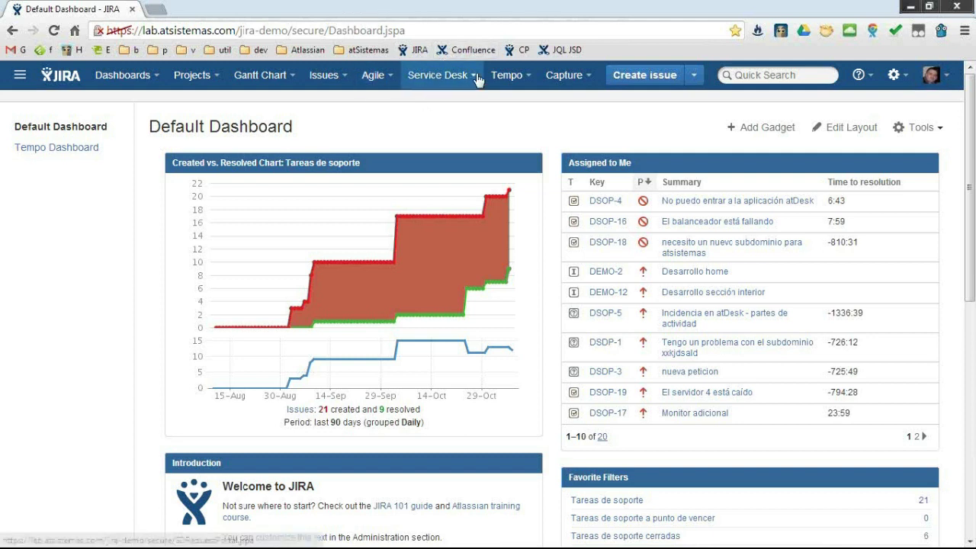
Step: Check the options offered for creating a service desk and dismiss the dialog without creating one
{"action": "left_click", "coordinate": [475, 76]}
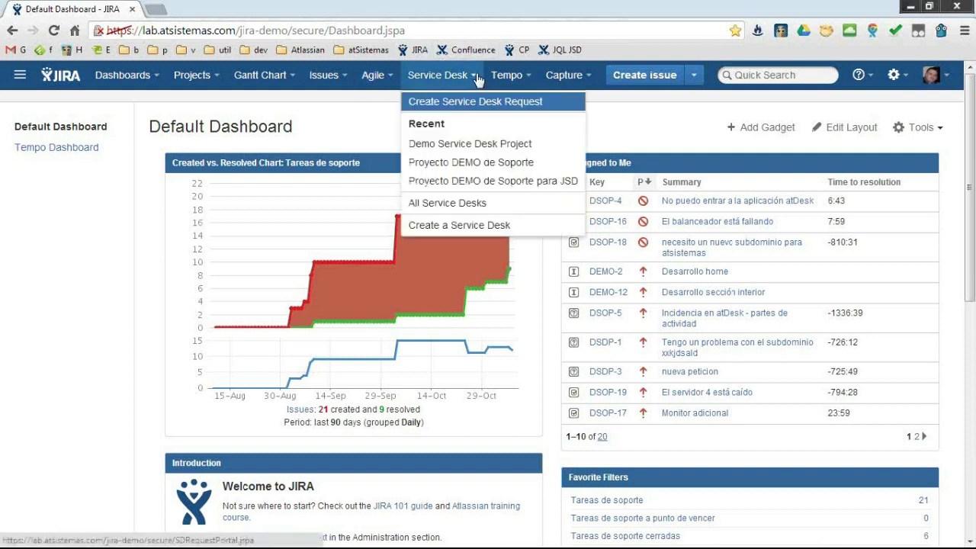
{"action": "left_click", "coordinate": [515, 231]}
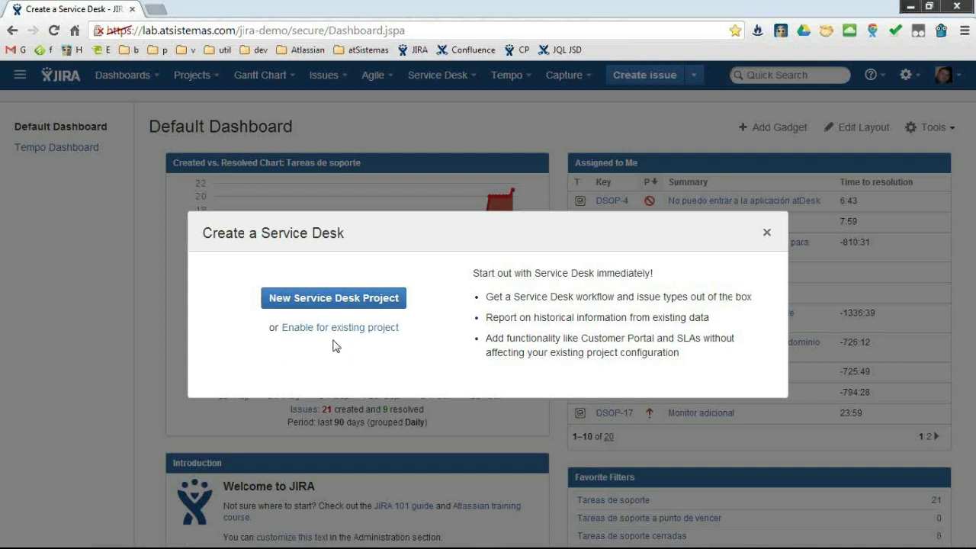
{"action": "left_click", "coordinate": [767, 231]}
Step: Open Demo Service Desk Project and review its reports, SLA metrics and customer portal request types
{"action": "left_click", "coordinate": [471, 75]}
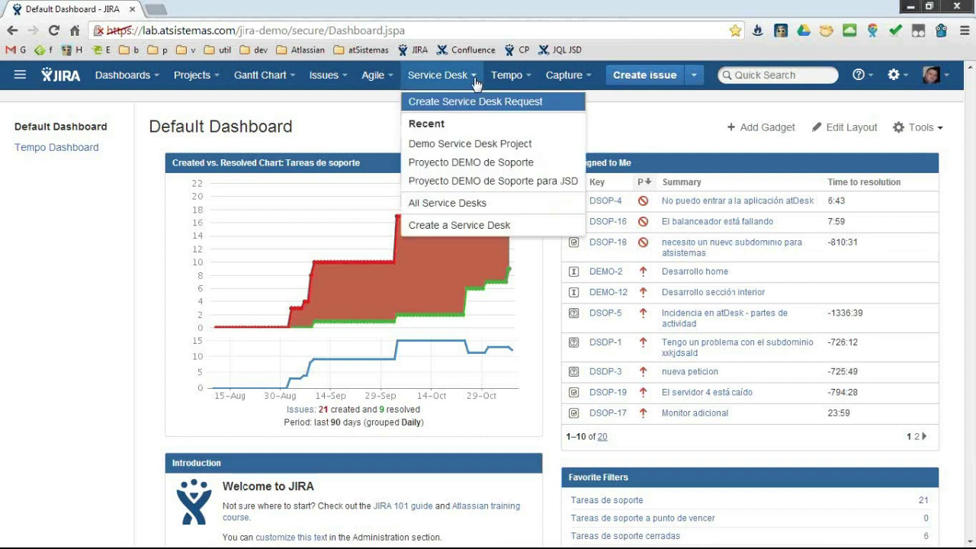
{"action": "left_click", "coordinate": [485, 145]}
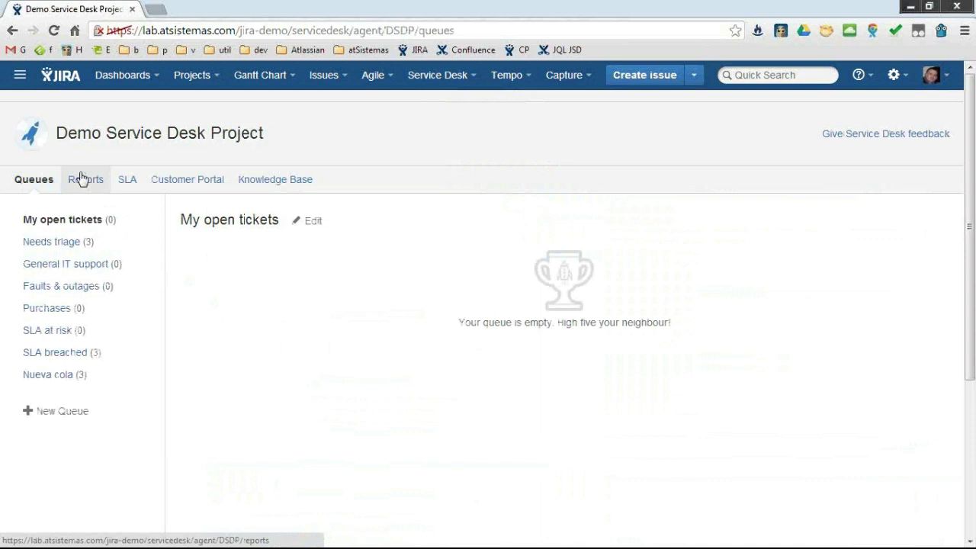
{"action": "left_click", "coordinate": [75, 183]}
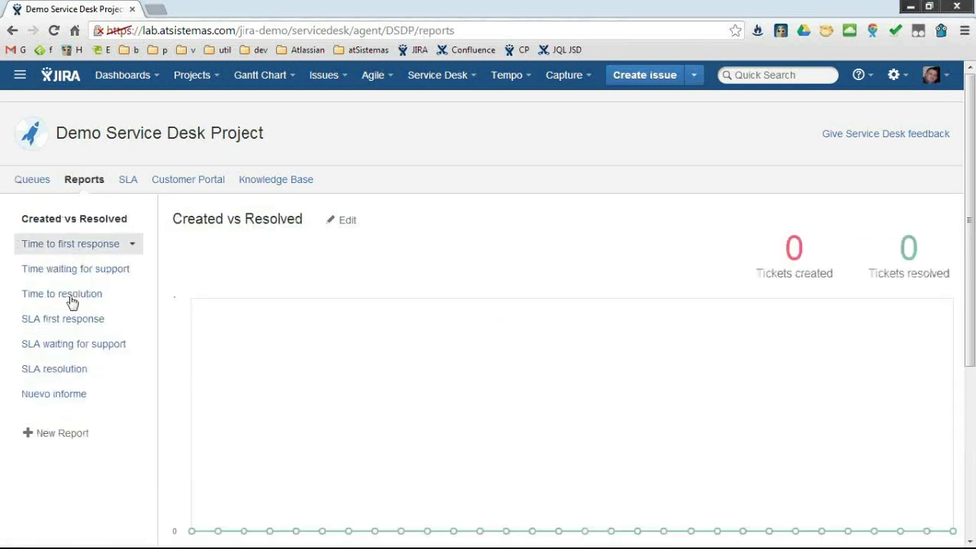
{"action": "left_click", "coordinate": [127, 182]}
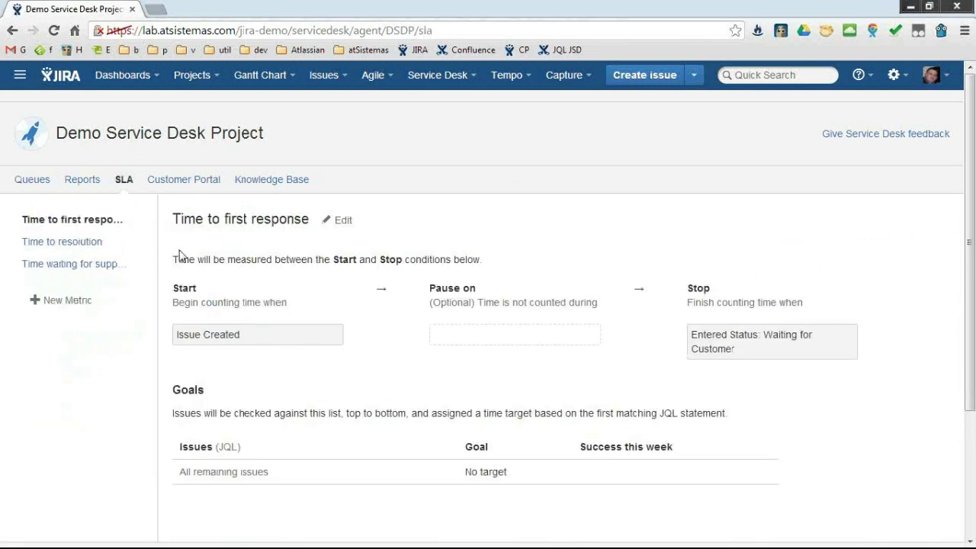
{"action": "left_click", "coordinate": [198, 181]}
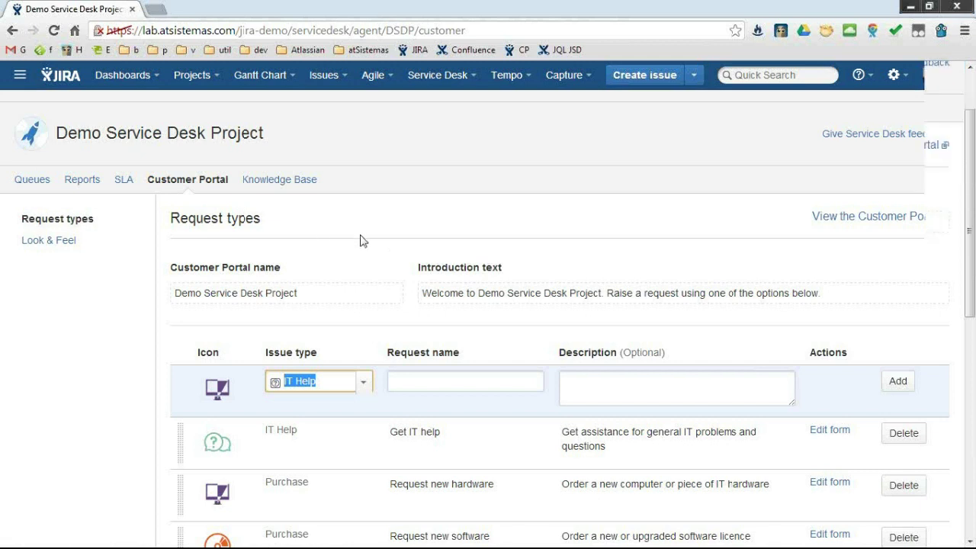
{"action": "scroll", "coordinate": [363, 241], "scroll_direction": "down", "scroll_amount": 4}
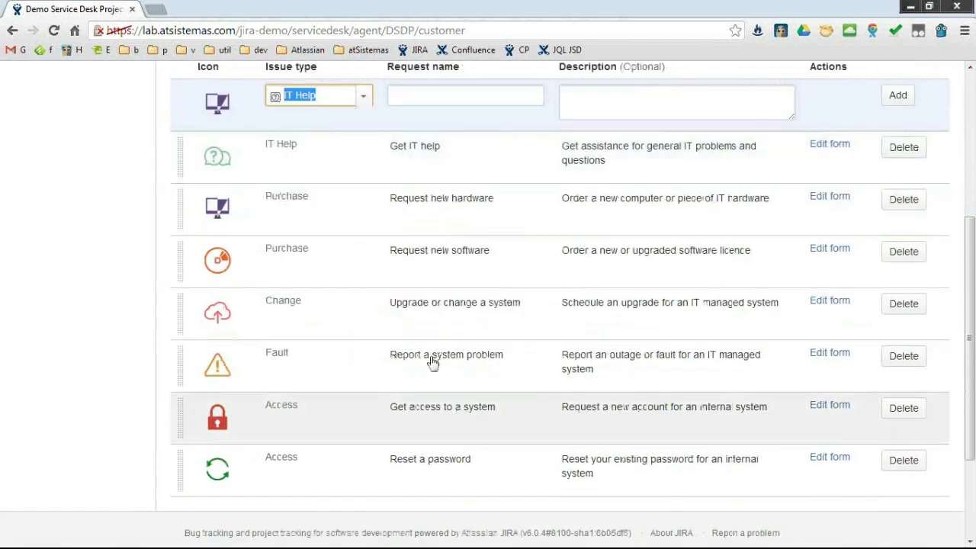
{"action": "scroll", "coordinate": [327, 436], "scroll_direction": "up", "scroll_amount": 4}
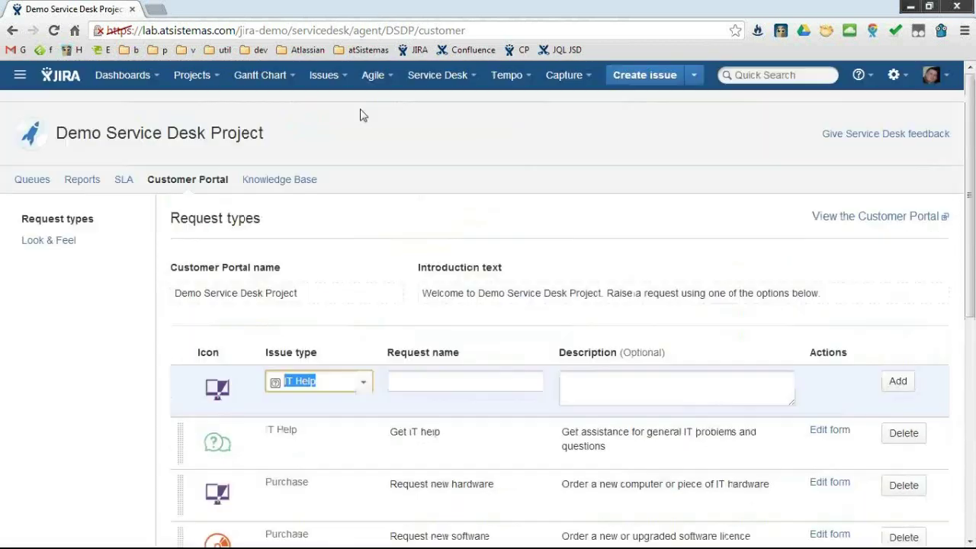
Step: View the project's customer portal, inspect the Get IT help request form with its urgency field, and close the portal
{"action": "left_click", "coordinate": [883, 221]}
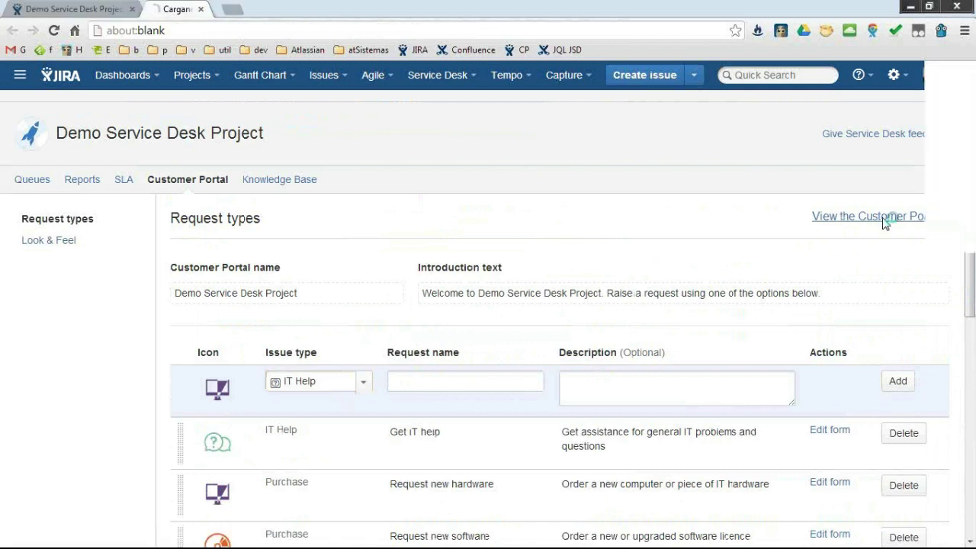
{"action": "scroll", "coordinate": [349, 263], "scroll_direction": "down", "scroll_amount": 4}
{"action": "scroll", "coordinate": [308, 343], "scroll_direction": "up", "scroll_amount": 5}
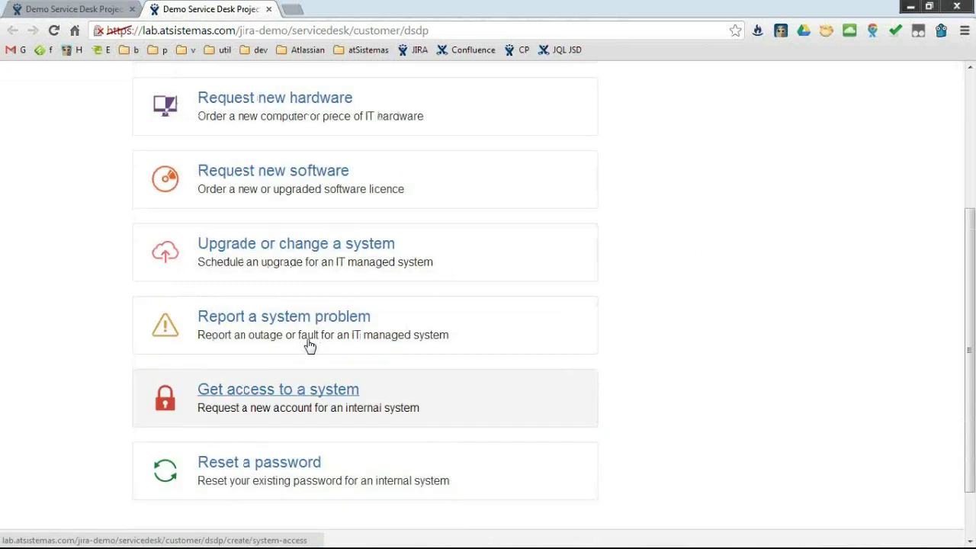
{"action": "left_click", "coordinate": [246, 266]}
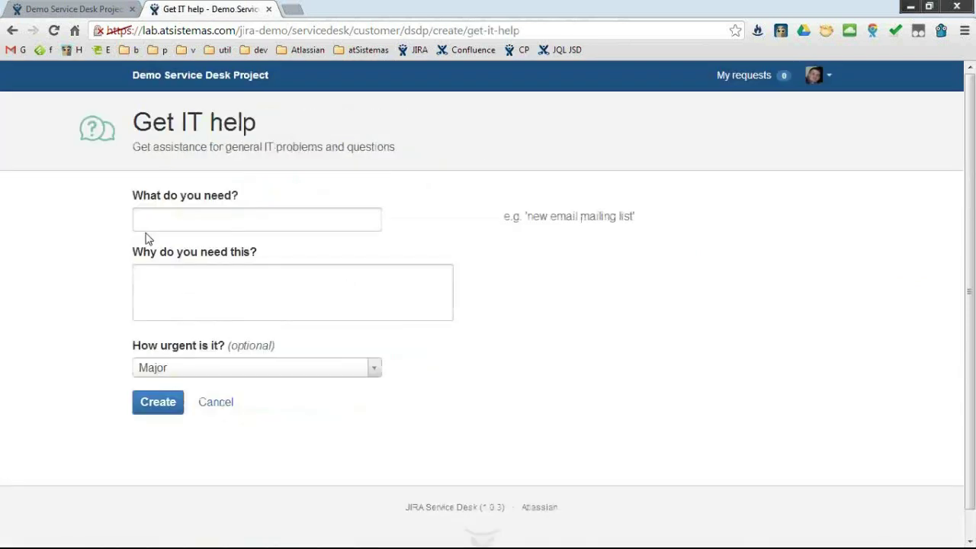
{"action": "left_click", "coordinate": [205, 372]}
{"action": "left_click", "coordinate": [204, 371]}
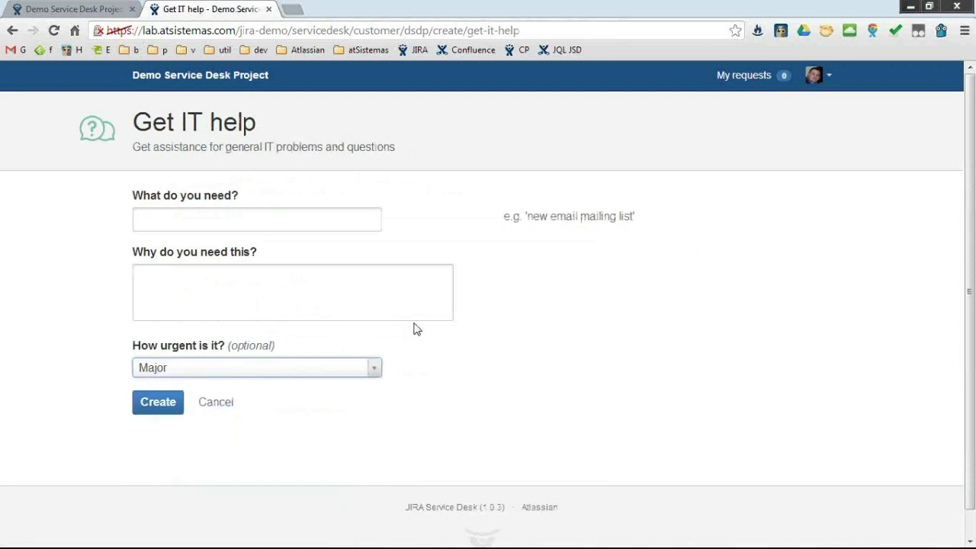
{"action": "left_click", "coordinate": [268, 9]}
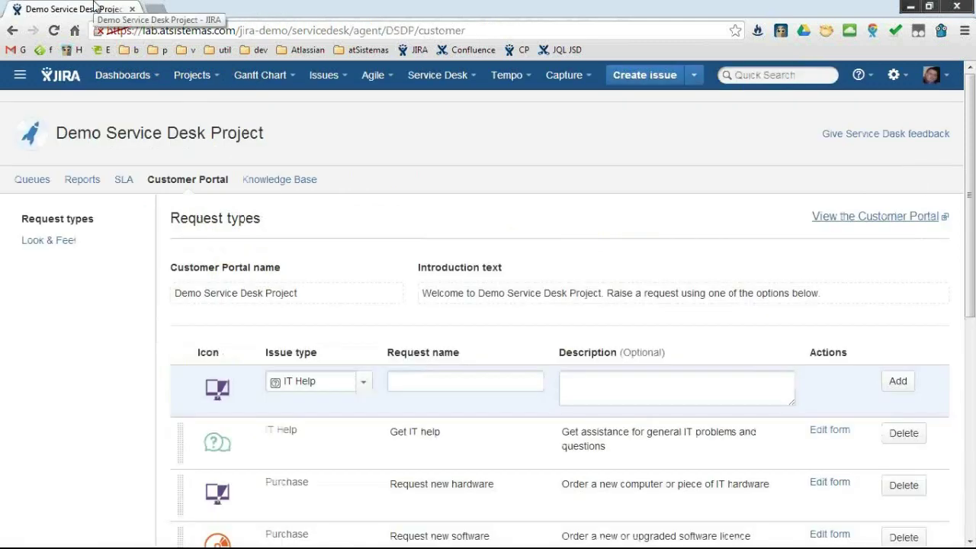
Step: Open the customer portal request types of the service desk Proyecto DEMO de Soporte and look through them
{"action": "left_click", "coordinate": [473, 77]}
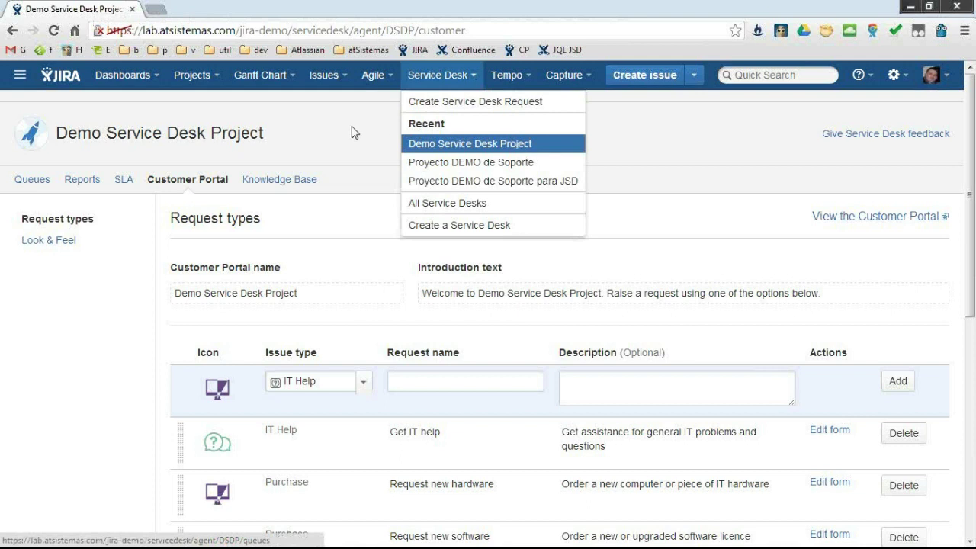
{"action": "left_click", "coordinate": [503, 163]}
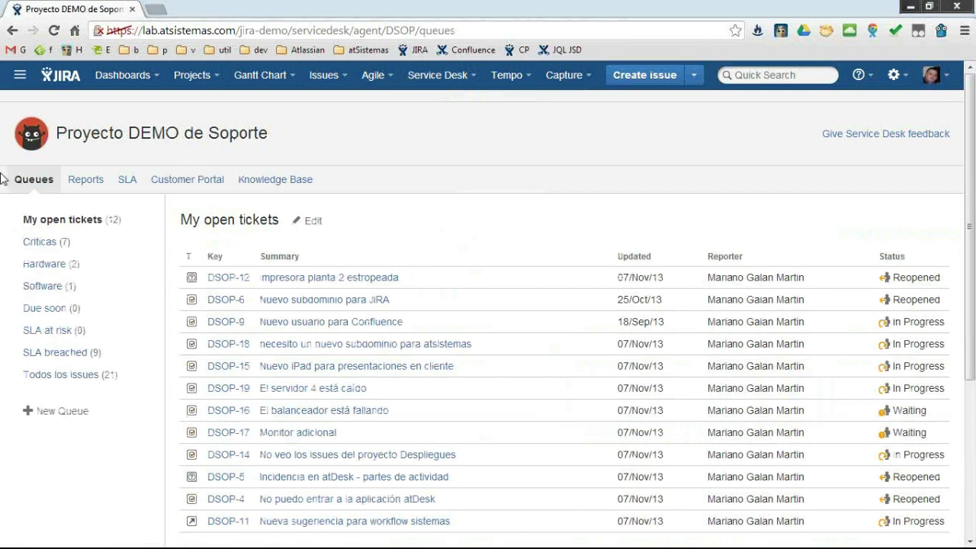
{"action": "left_click", "coordinate": [213, 177]}
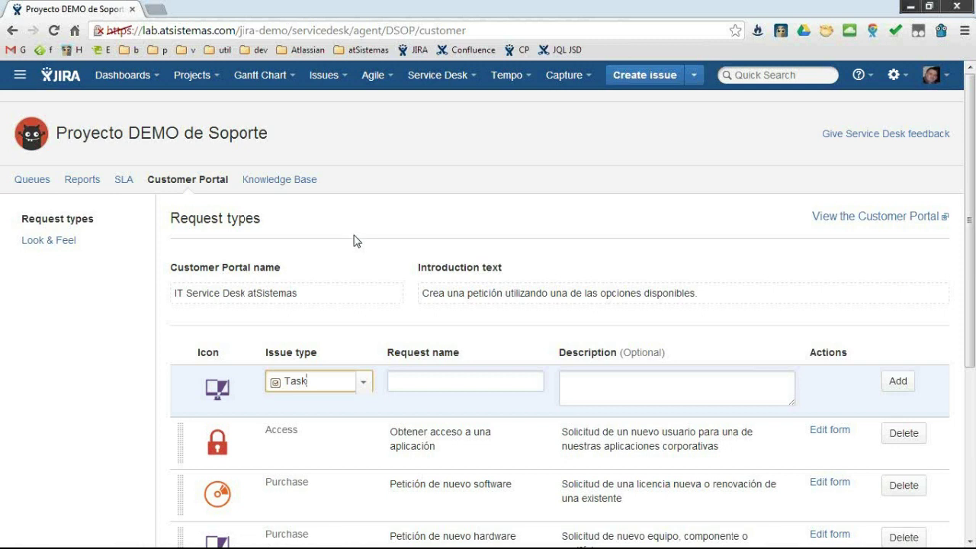
{"action": "scroll", "coordinate": [348, 199], "scroll_direction": "down", "scroll_amount": 2}
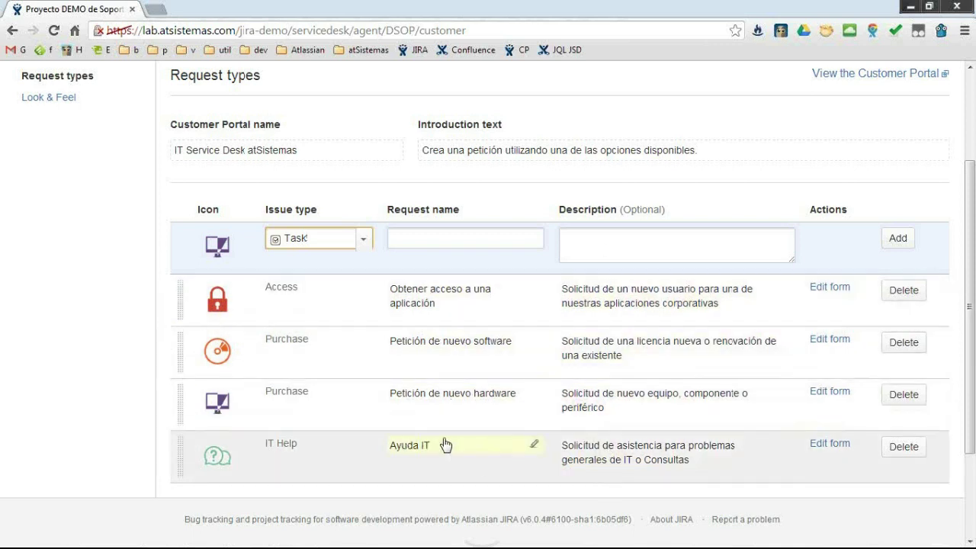
{"action": "scroll", "coordinate": [447, 445], "scroll_direction": "up", "scroll_amount": 2}
{"action": "scroll", "coordinate": [174, 208], "scroll_direction": "down", "scroll_amount": 1}
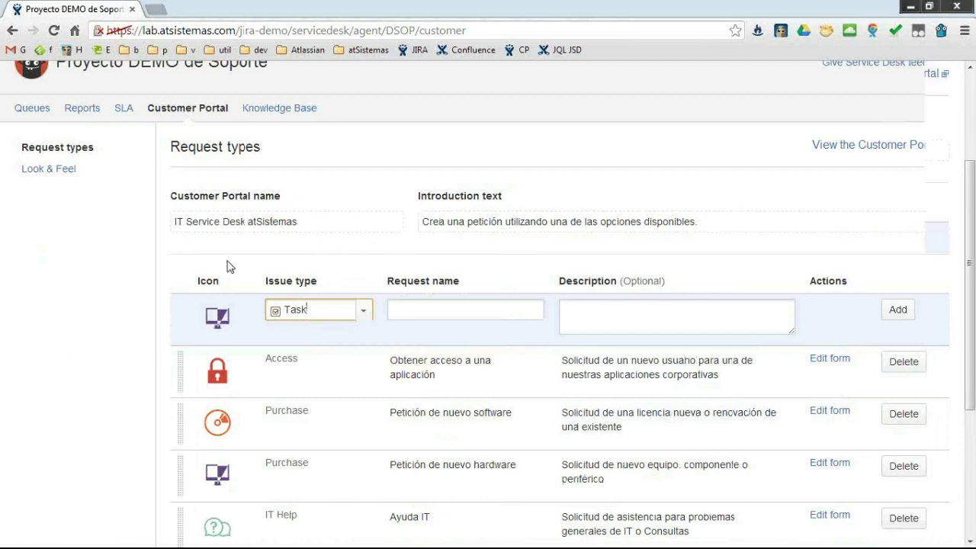
Step: Fill in a new Improvement request type named "Nueva mejora" with the description "Sugerencias, mejoras, propuestas, etc."
{"action": "scroll", "coordinate": [226, 266], "scroll_direction": "down", "scroll_amount": 3}
{"action": "left_click", "coordinate": [363, 166]}
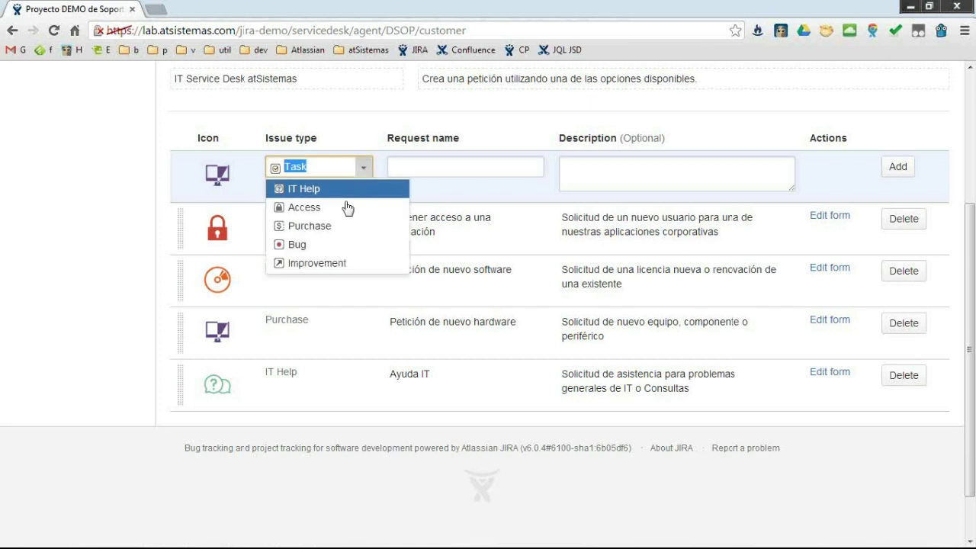
{"action": "left_click", "coordinate": [333, 267]}
{"action": "left_click", "coordinate": [516, 171]}
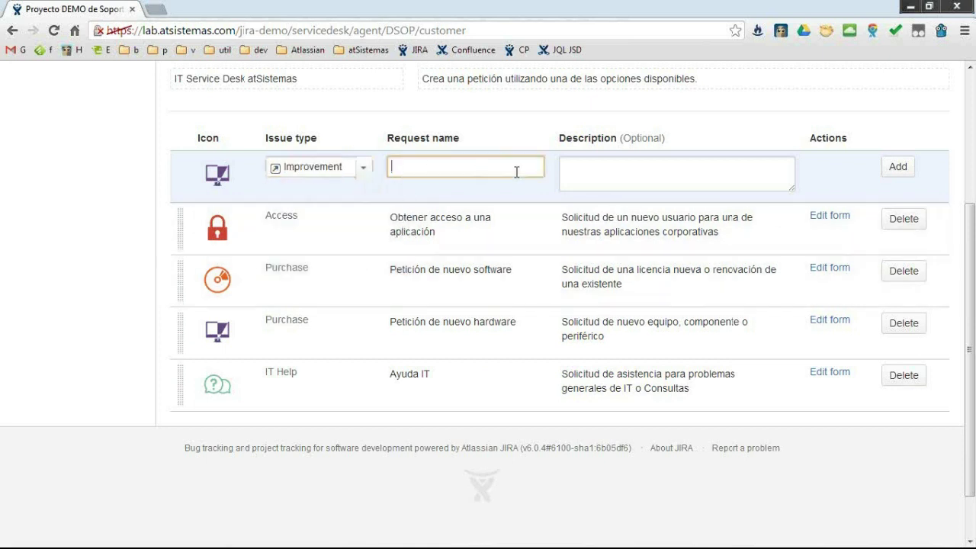
{"action": "type", "text": "Nueva mejora"}
{"action": "key", "text": "Tab"}
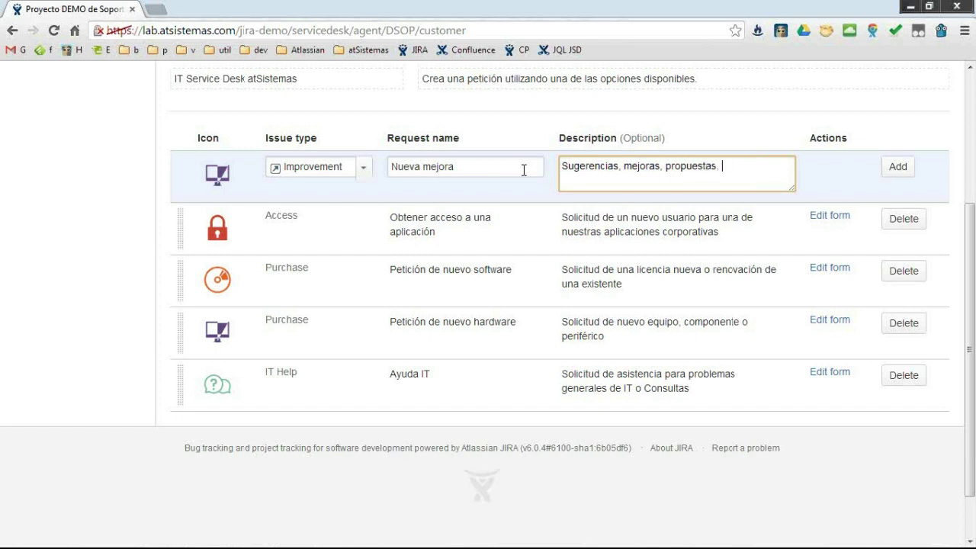
Step: Give the new request type the red cloud icon with the downward arrow and add it to the portal
{"action": "left_click", "coordinate": [211, 174]}
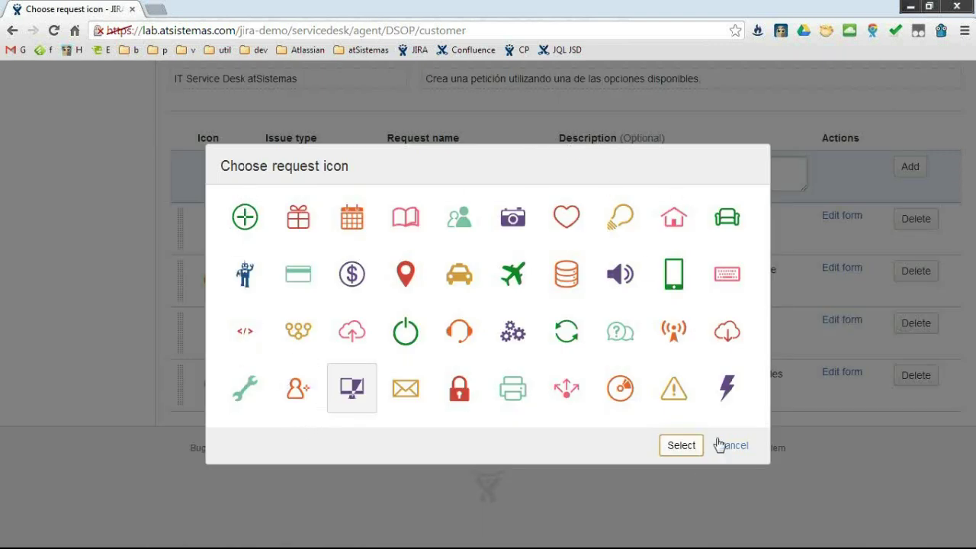
{"action": "left_click", "coordinate": [727, 331]}
{"action": "left_click", "coordinate": [677, 450]}
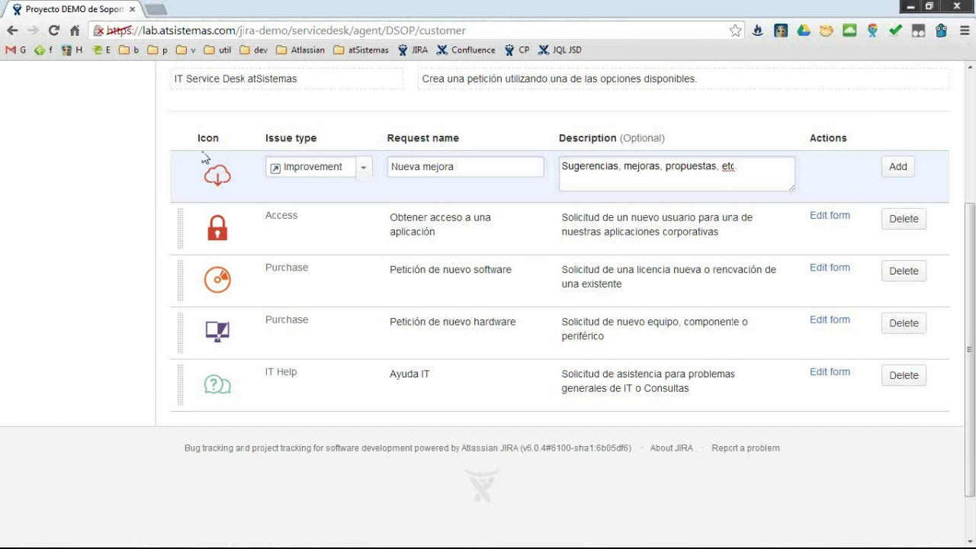
{"action": "left_click", "coordinate": [901, 170]}
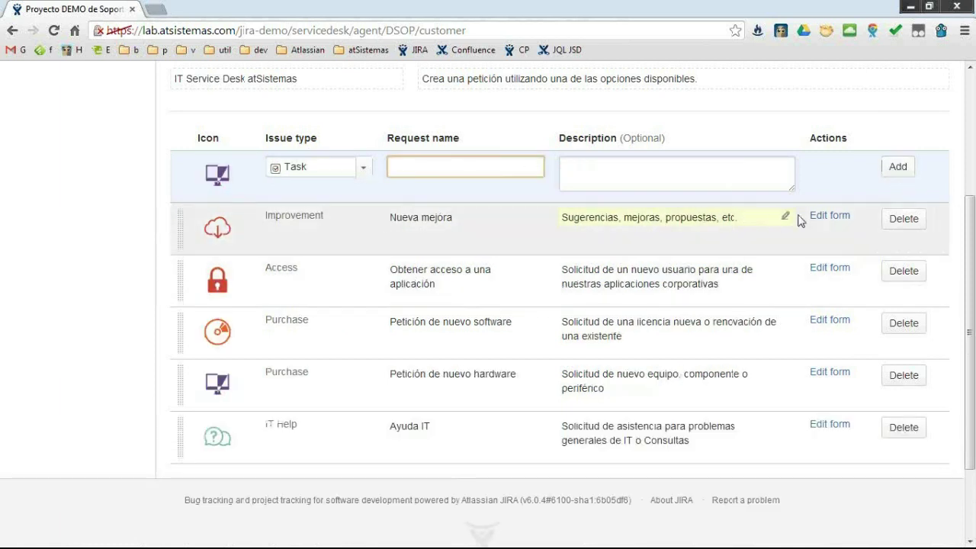
Step: Open the form of the Nueva mejora request type and examine the Summary field's display name, linked issue field and field help
{"action": "left_click", "coordinate": [829, 217]}
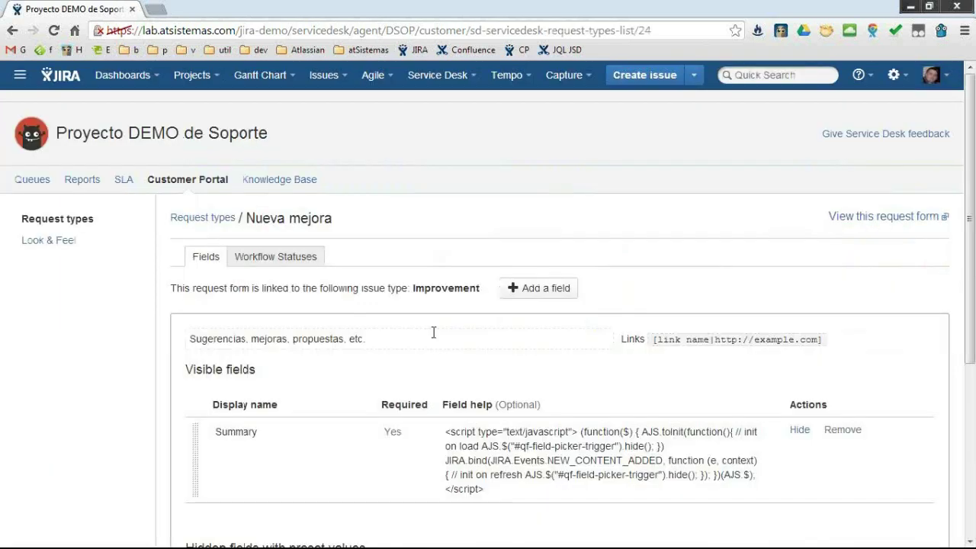
{"action": "scroll", "coordinate": [432, 337], "scroll_direction": "down", "scroll_amount": 2}
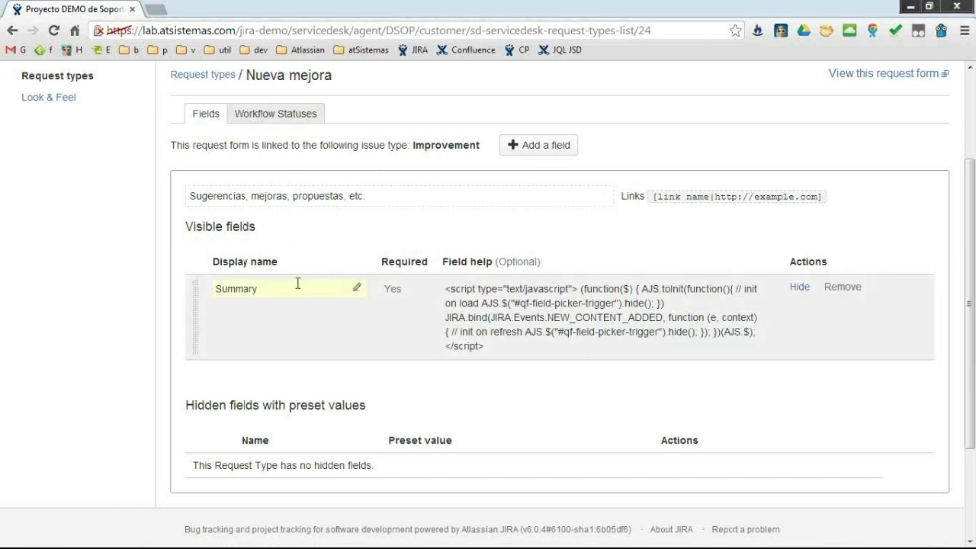
{"action": "left_click", "coordinate": [269, 289]}
{"action": "left_click_drag", "start_coordinate": [303, 318], "coordinate": [265, 317]}
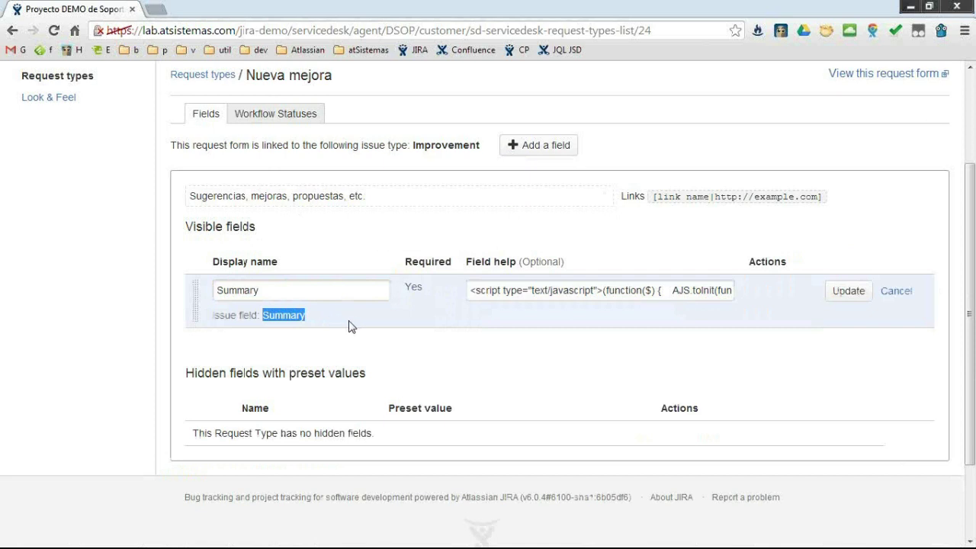
{"action": "left_click", "coordinate": [288, 291]}
{"action": "key", "text": "ctrl+a"}
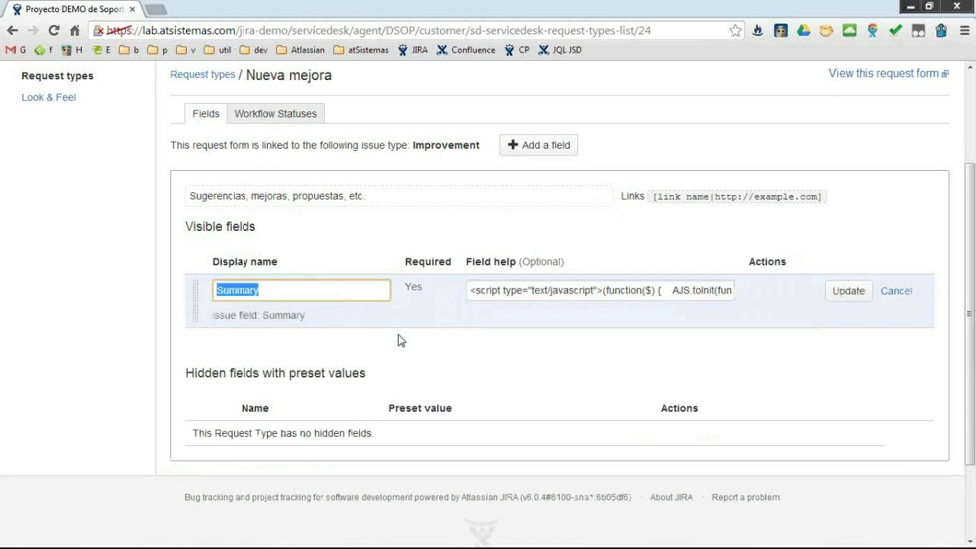
{"action": "left_click", "coordinate": [402, 340]}
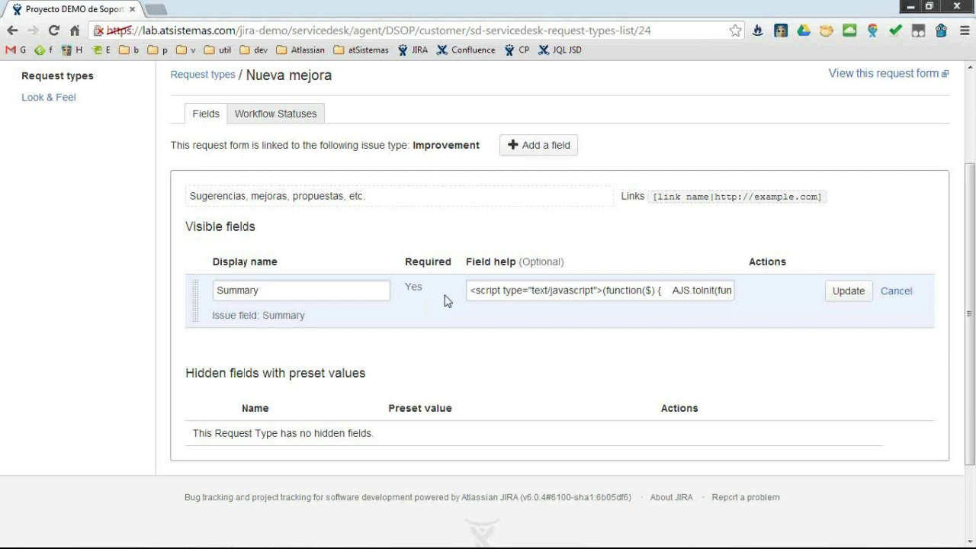
{"action": "left_click", "coordinate": [499, 293]}
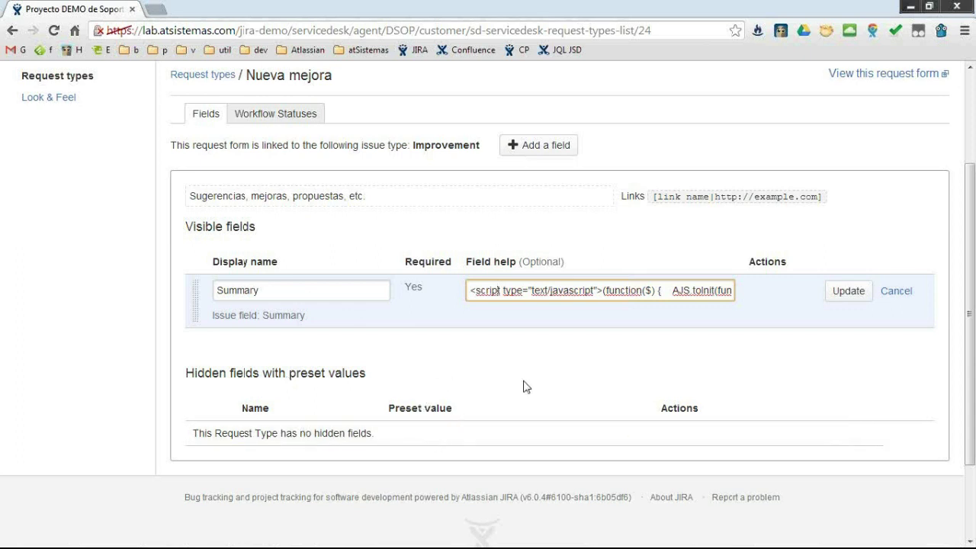
{"action": "scroll", "coordinate": [523, 386], "scroll_direction": "up", "scroll_amount": 1}
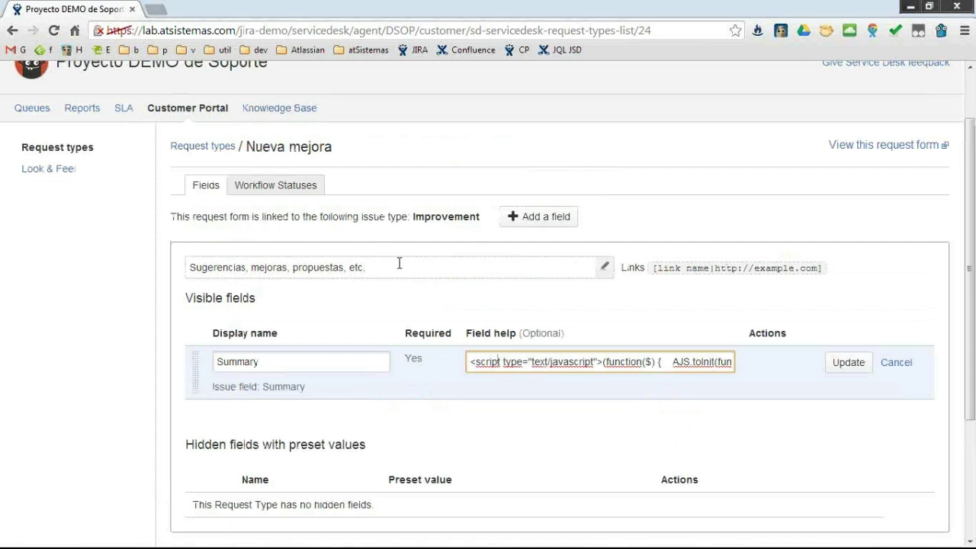
Step: Examine the workflow statuses of the Nueva mejora request type and the status names shown to customers
{"action": "left_click", "coordinate": [273, 188]}
{"action": "scroll", "coordinate": [423, 288], "scroll_direction": "down", "scroll_amount": 1}
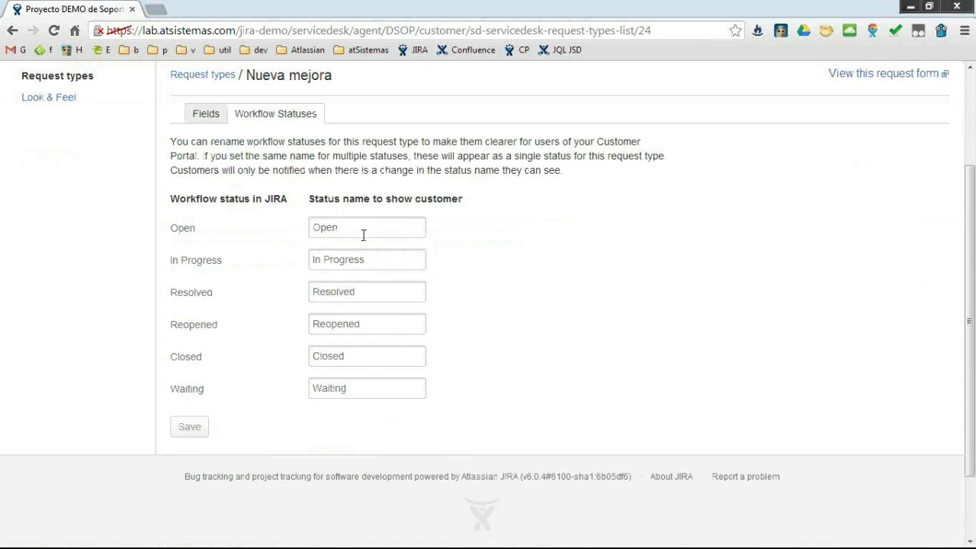
{"action": "left_click", "coordinate": [326, 260]}
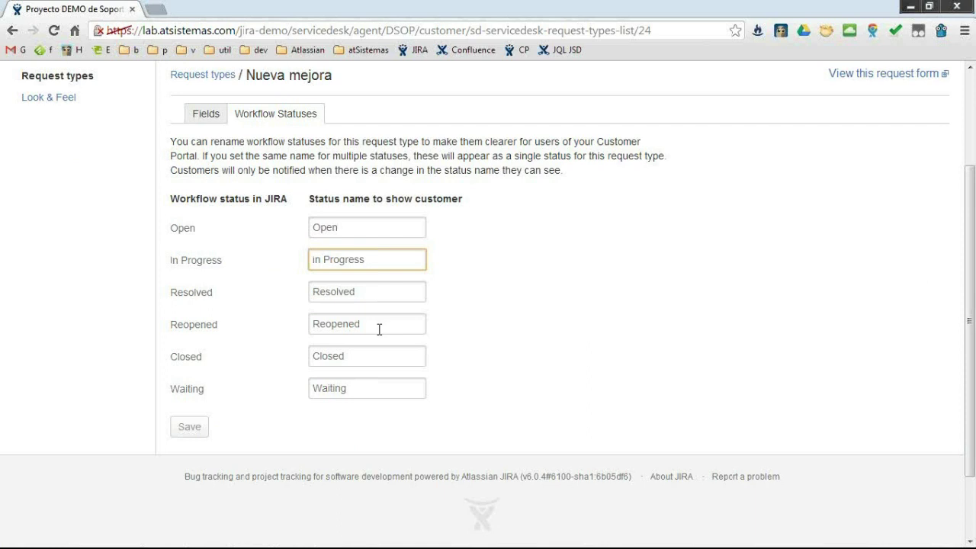
{"action": "scroll", "coordinate": [505, 271], "scroll_direction": "up", "scroll_amount": 2}
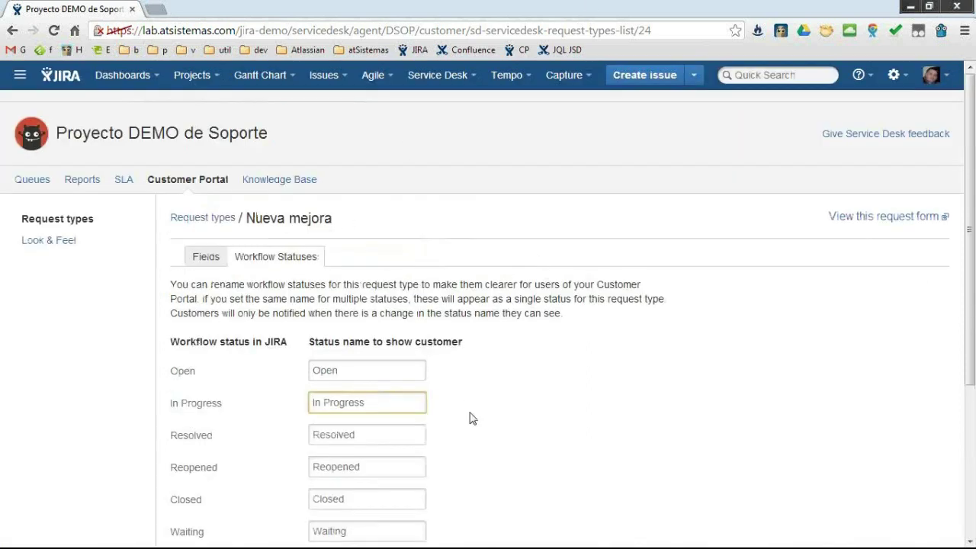
Step: Return to the request types list, discarding unsaved changes to Nueva mejora, and open the form of Petición de nuevo hardware
{"action": "left_click", "coordinate": [205, 259]}
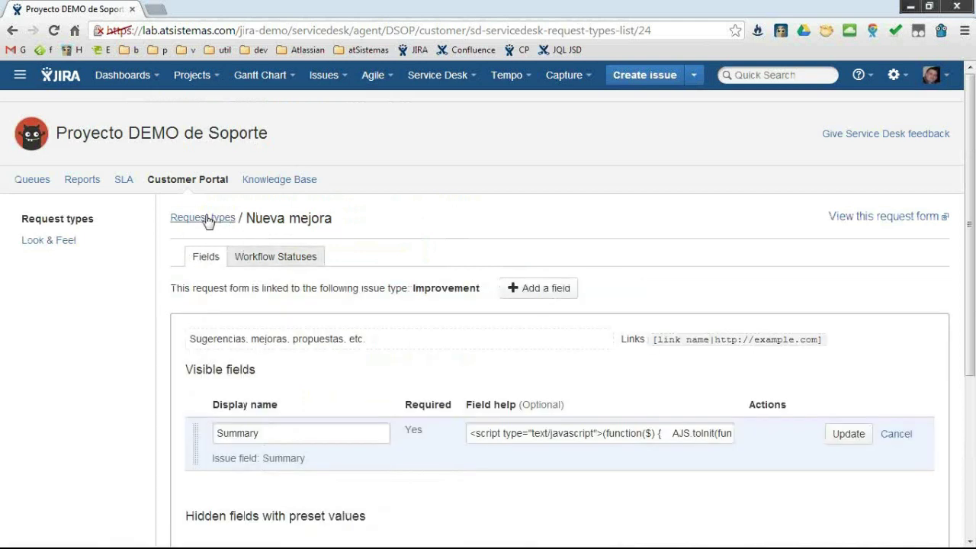
{"action": "left_click", "coordinate": [206, 218]}
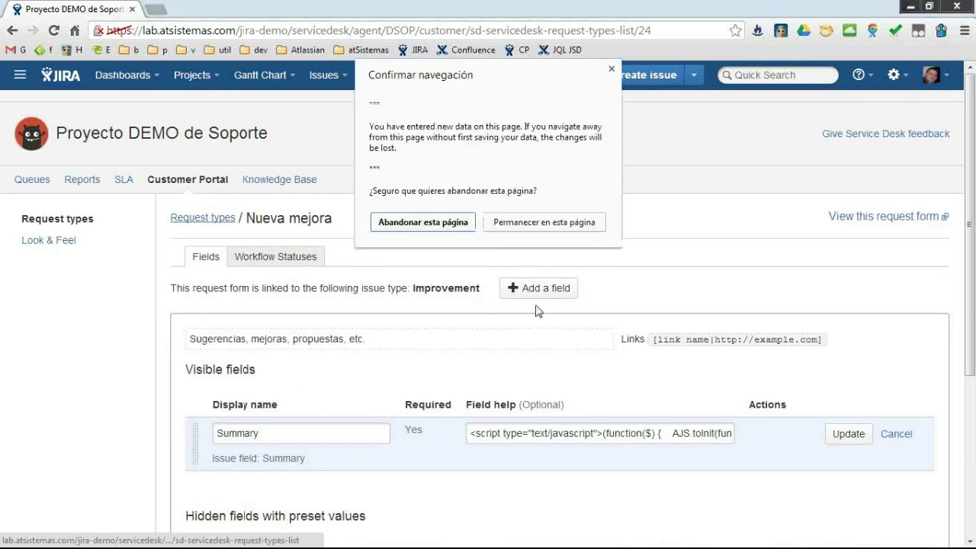
{"action": "left_click", "coordinate": [440, 223]}
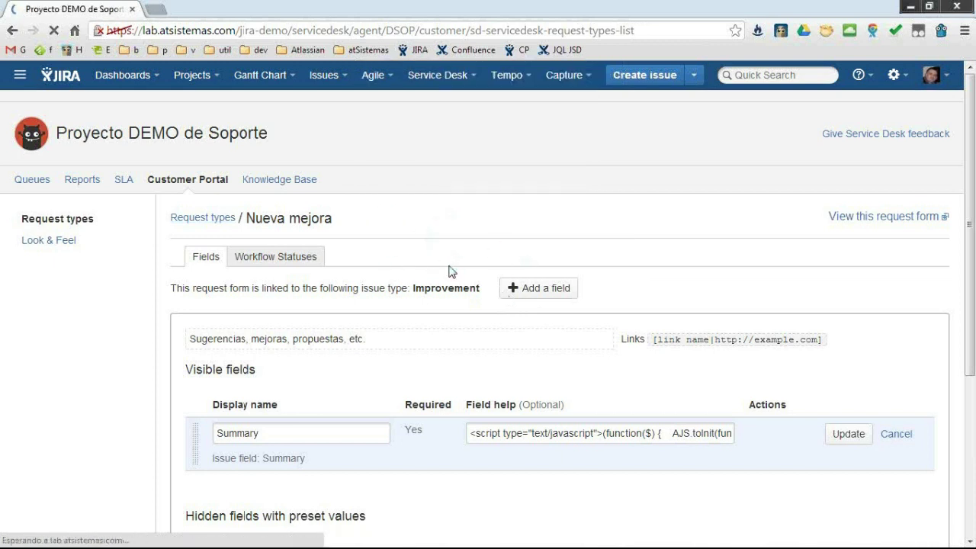
{"action": "scroll", "coordinate": [301, 440], "scroll_direction": "down", "scroll_amount": 3}
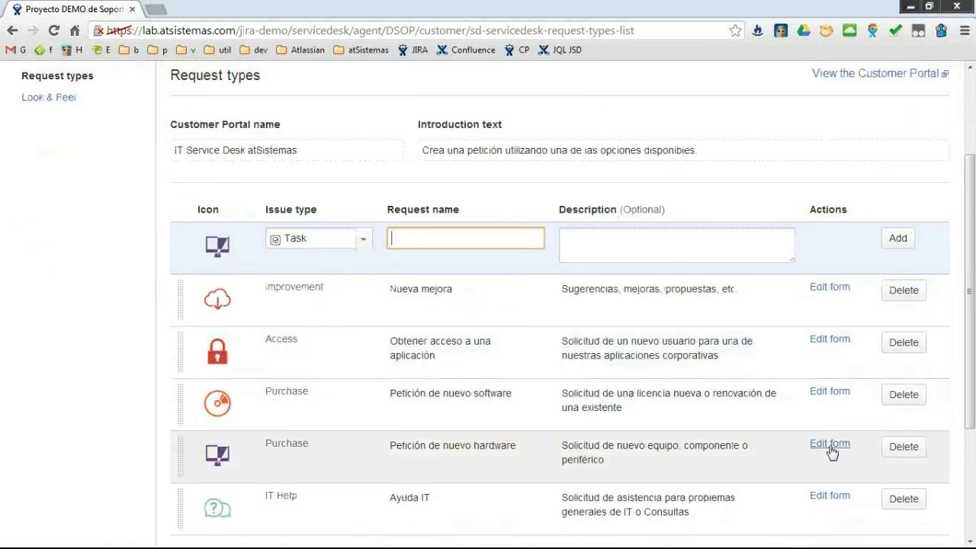
{"action": "left_click", "coordinate": [829, 444]}
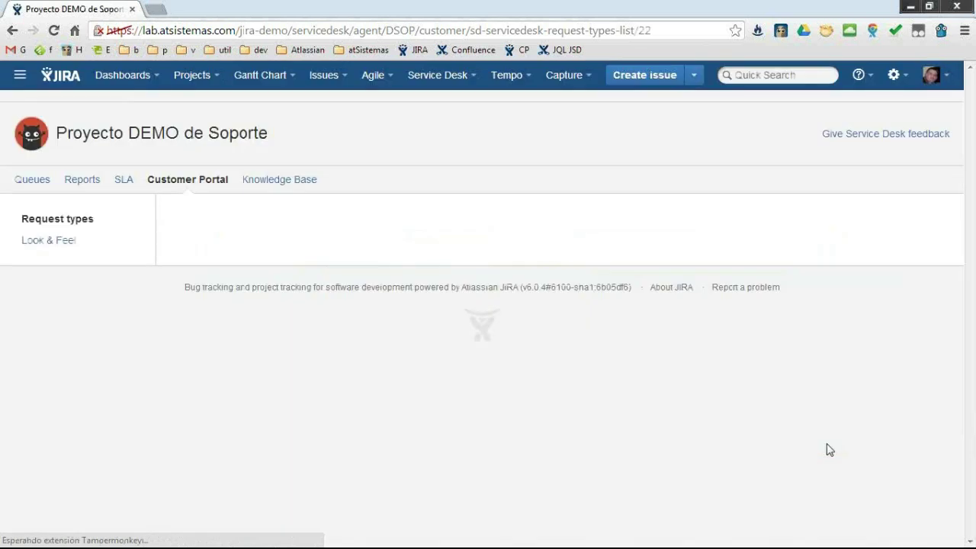
Step: Examine the linked issue fields of ¿Qué necesitas? and ¿Porqué lo necesitas?, plus the hidden Component/s field, in the hardware request form
{"action": "scroll", "coordinate": [355, 331], "scroll_direction": "down", "scroll_amount": 3}
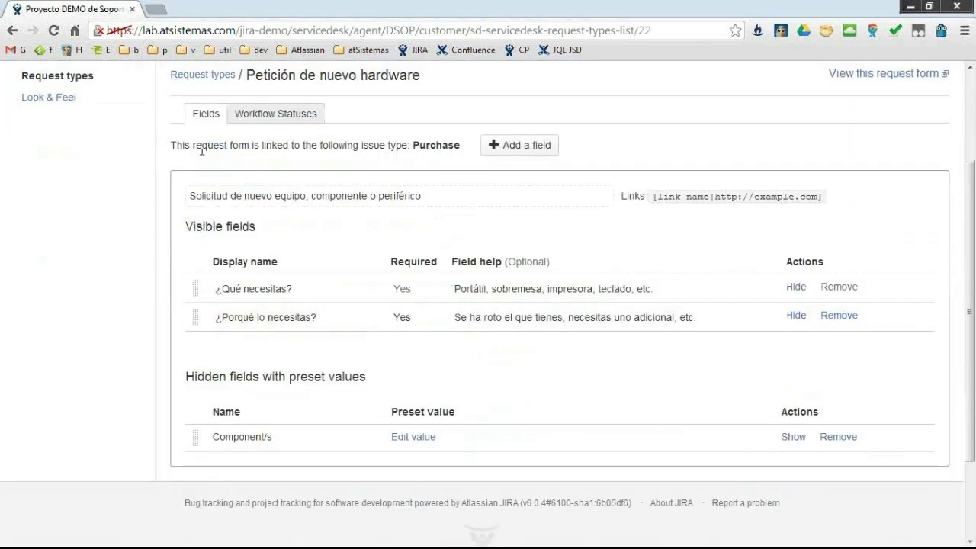
{"action": "scroll", "coordinate": [276, 217], "scroll_direction": "up", "scroll_amount": 2}
{"action": "left_click", "coordinate": [330, 268]}
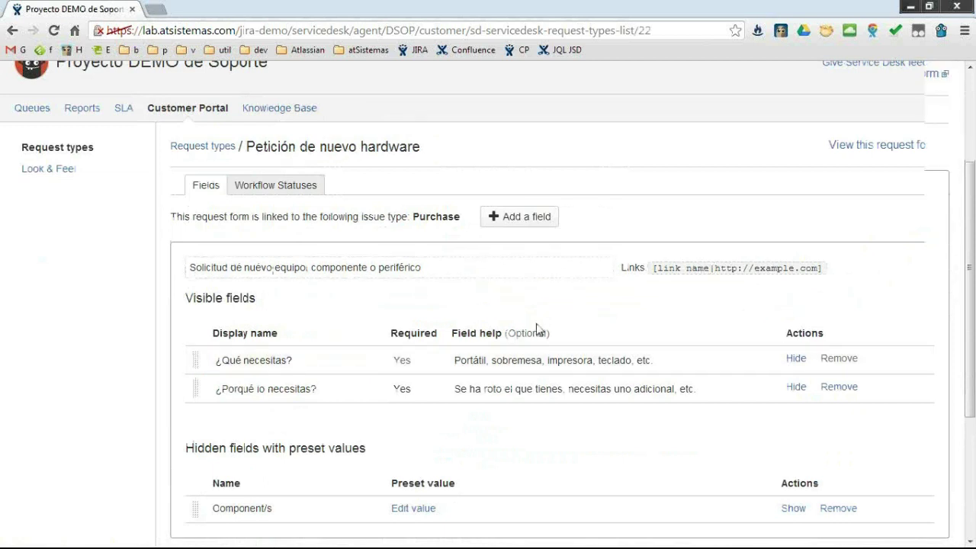
{"action": "scroll", "coordinate": [537, 329], "scroll_direction": "down", "scroll_amount": 2}
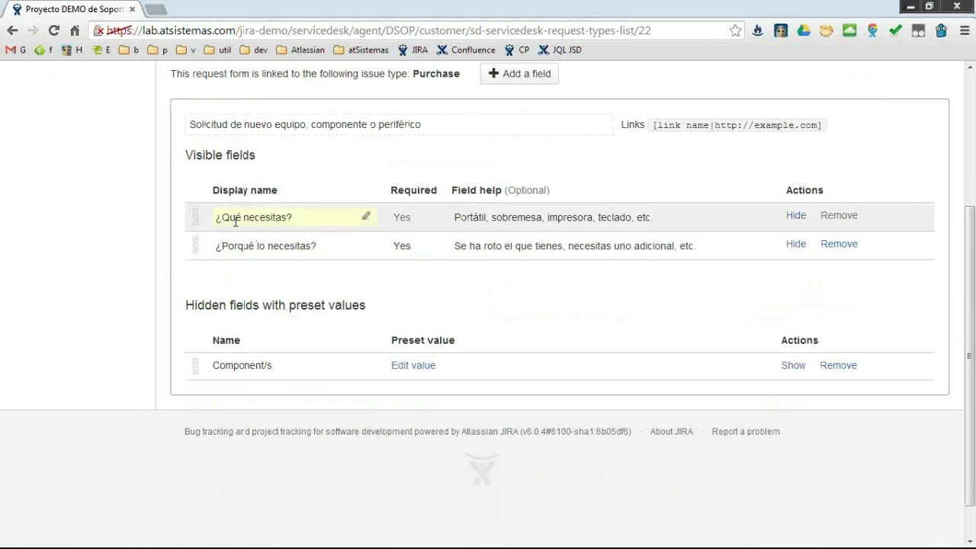
{"action": "left_click", "coordinate": [212, 226]}
{"action": "left_click", "coordinate": [299, 270]}
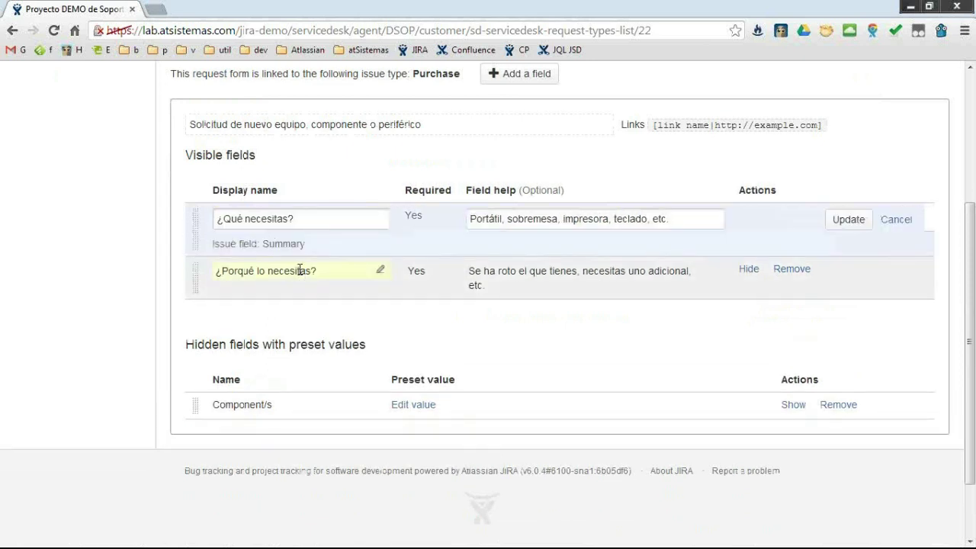
{"action": "left_click", "coordinate": [299, 270]}
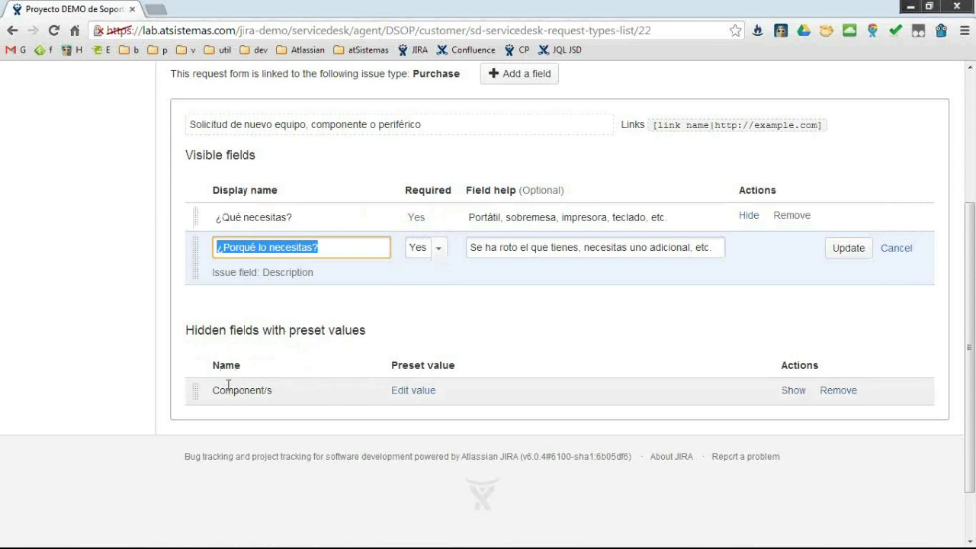
{"action": "left_click_drag", "start_coordinate": [216, 388], "coordinate": [251, 391]}
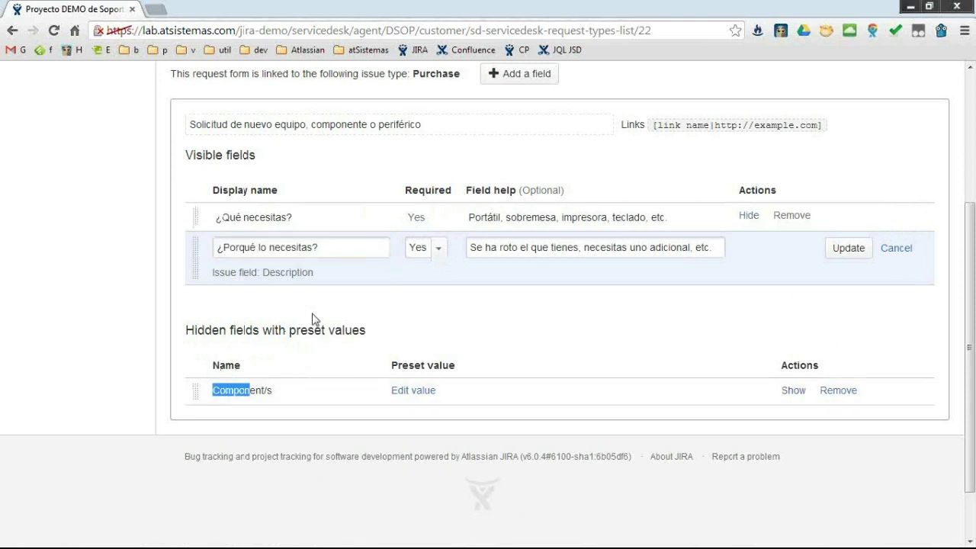
Step: Inspect the preset value of the hidden Component/s field and close it without changes
{"action": "scroll", "coordinate": [312, 319], "scroll_direction": "up", "scroll_amount": 3}
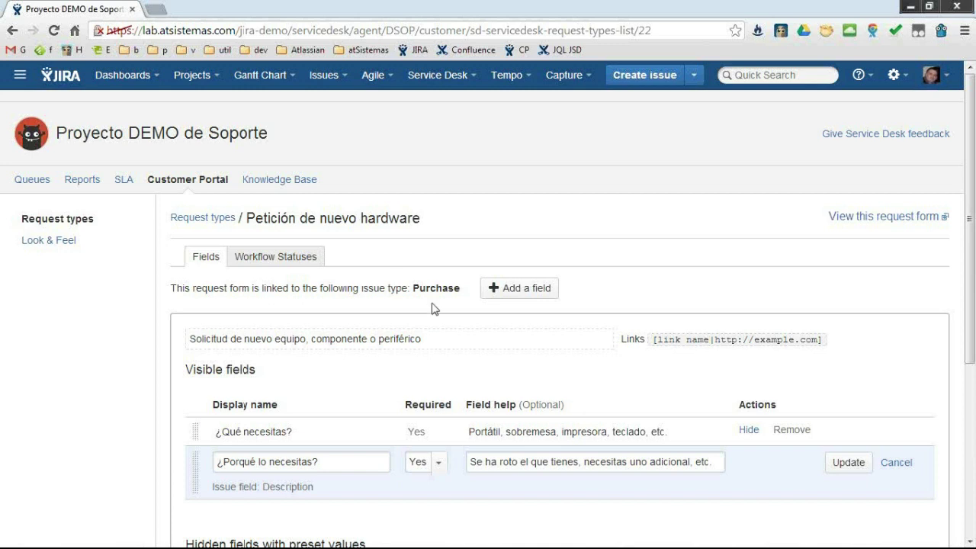
{"action": "scroll", "coordinate": [419, 358], "scroll_direction": "down", "scroll_amount": 1}
{"action": "scroll", "coordinate": [418, 358], "scroll_direction": "down", "scroll_amount": 2}
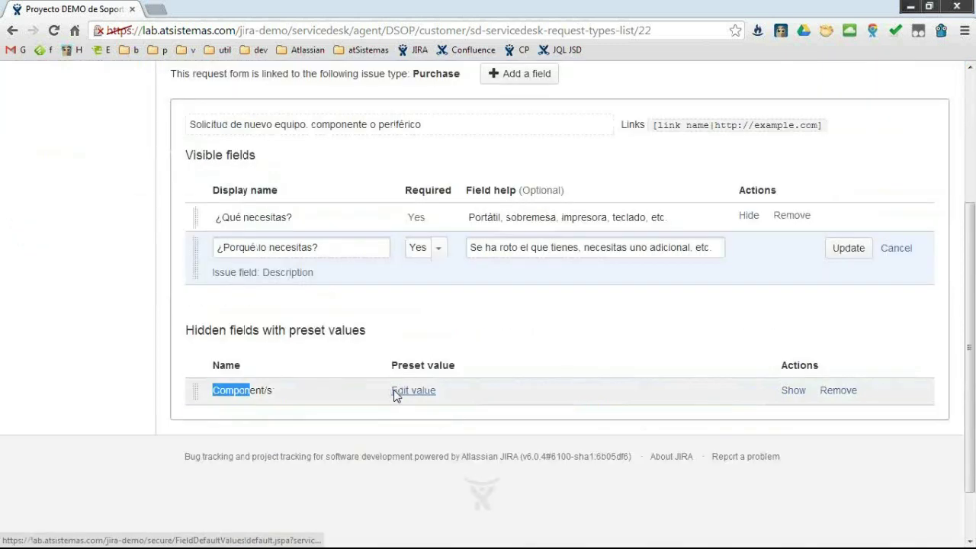
{"action": "left_click", "coordinate": [412, 390]}
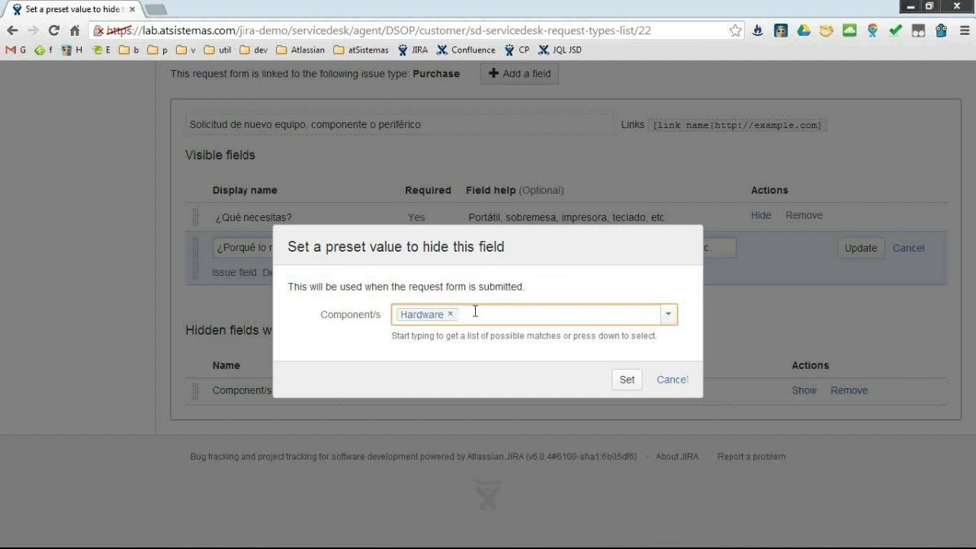
{"action": "left_click", "coordinate": [671, 380]}
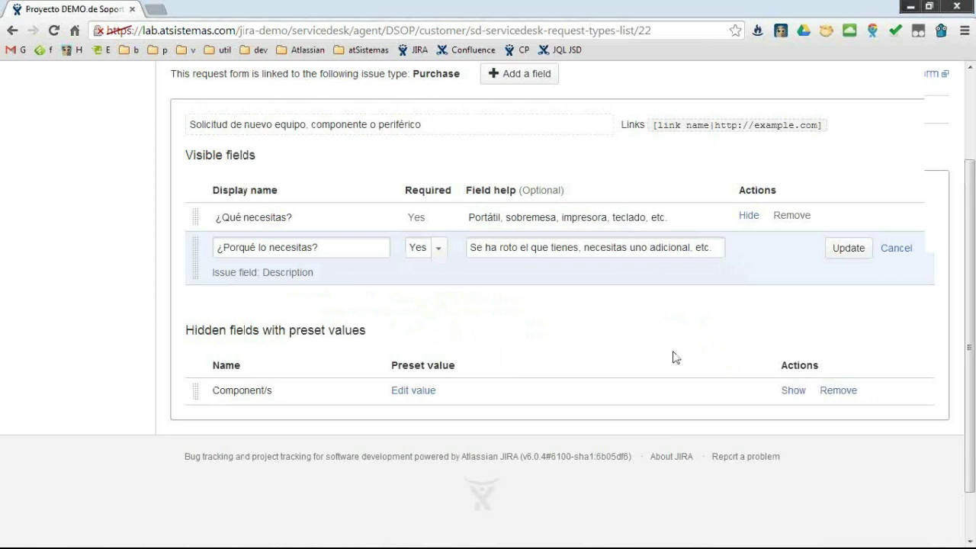
Step: Examine the customer-facing names of the workflow statuses for Petición de nuevo hardware, and return to the form's fields
{"action": "scroll", "coordinate": [673, 357], "scroll_direction": "up", "scroll_amount": 3}
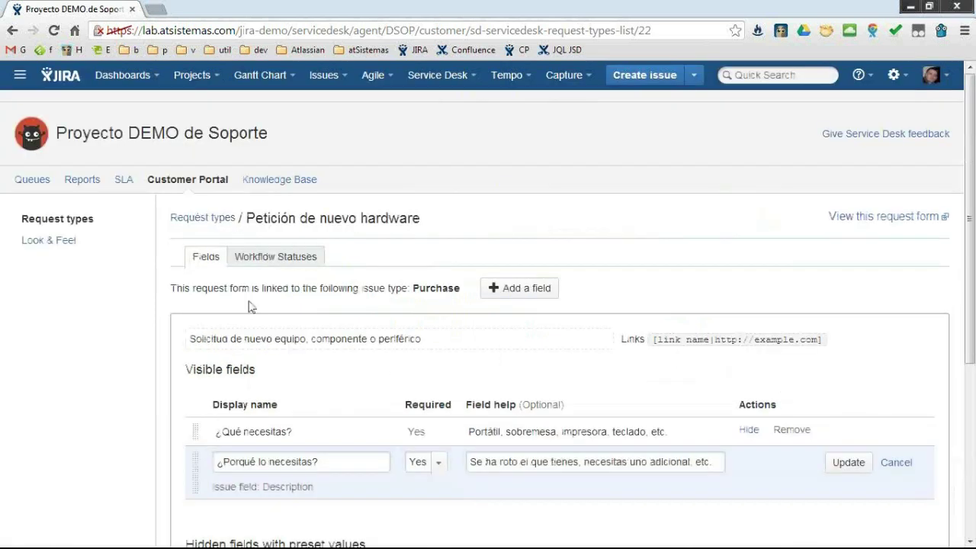
{"action": "left_click", "coordinate": [252, 256]}
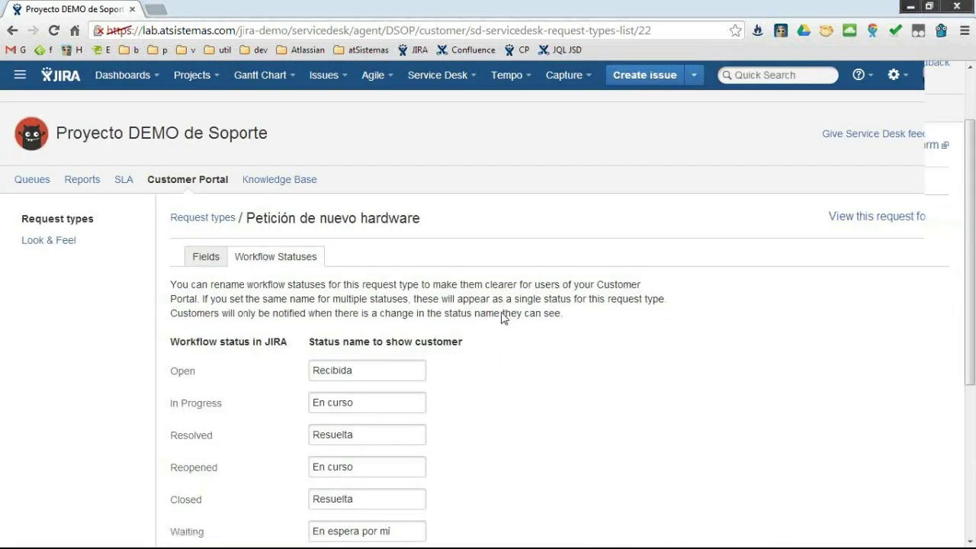
{"action": "scroll", "coordinate": [458, 313], "scroll_direction": "down", "scroll_amount": 1}
{"action": "double_click", "coordinate": [335, 298]}
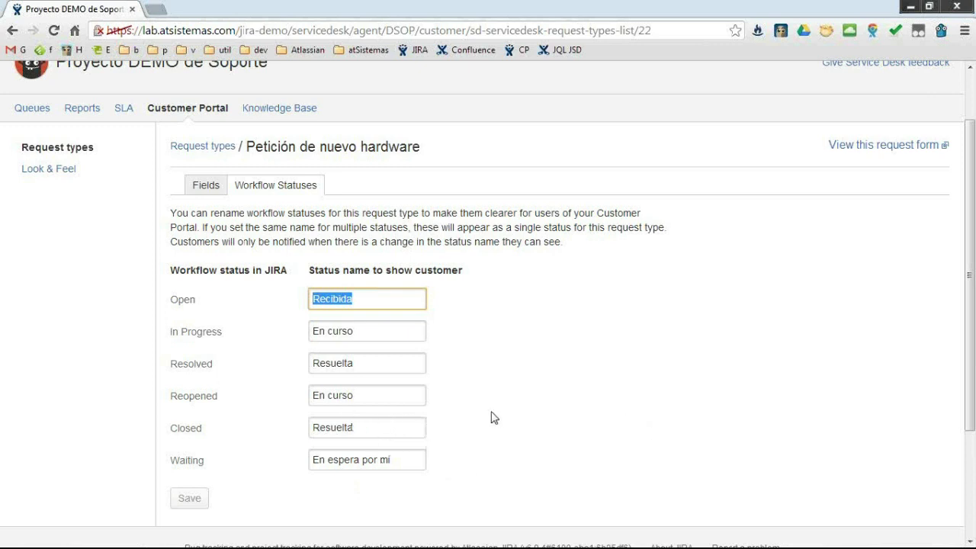
{"action": "scroll", "coordinate": [491, 417], "scroll_direction": "up", "scroll_amount": 1}
{"action": "left_click", "coordinate": [207, 256]}
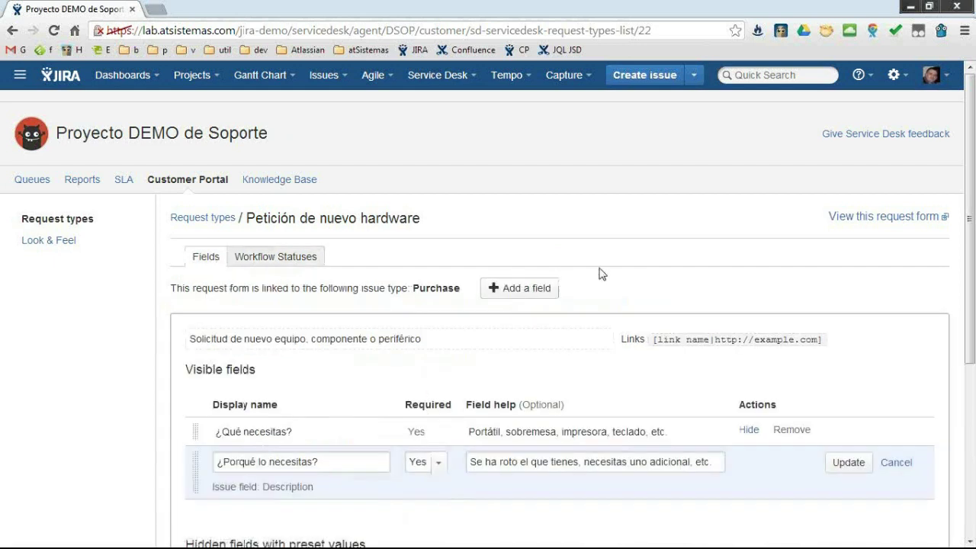
Step: Open the project's customer portal and review its title, introduction text, available request types and link to own requests
{"action": "left_click", "coordinate": [204, 187]}
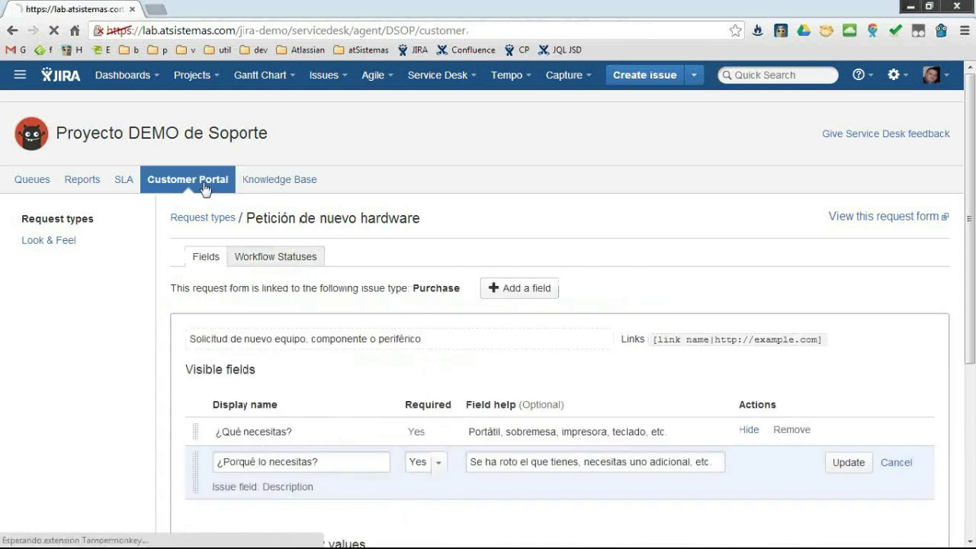
{"action": "left_click", "coordinate": [880, 219]}
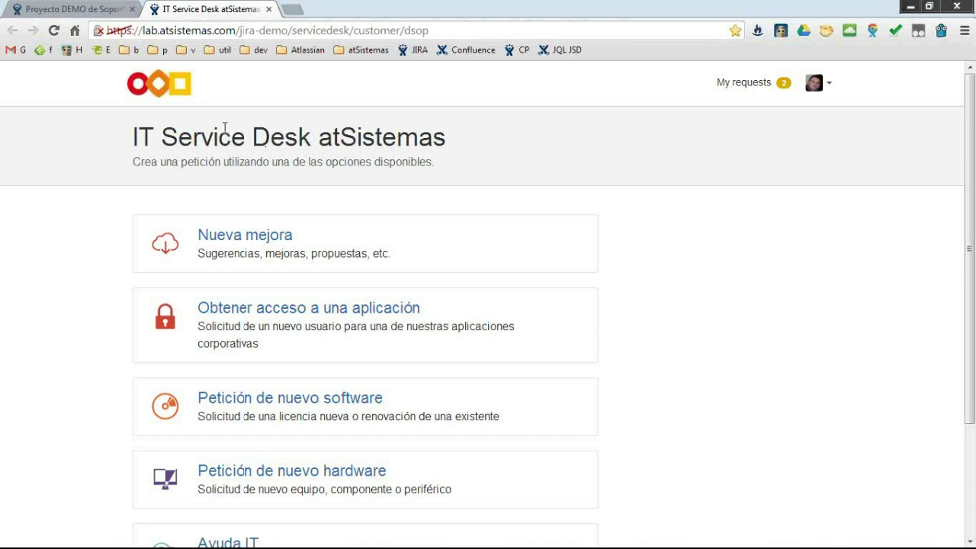
{"action": "left_click_drag", "start_coordinate": [130, 137], "coordinate": [374, 137]}
{"action": "left_click_drag", "start_coordinate": [435, 163], "coordinate": [131, 164]}
{"action": "left_click", "coordinate": [430, 181]}
{"action": "scroll", "coordinate": [301, 248], "scroll_direction": "down", "scroll_amount": 1}
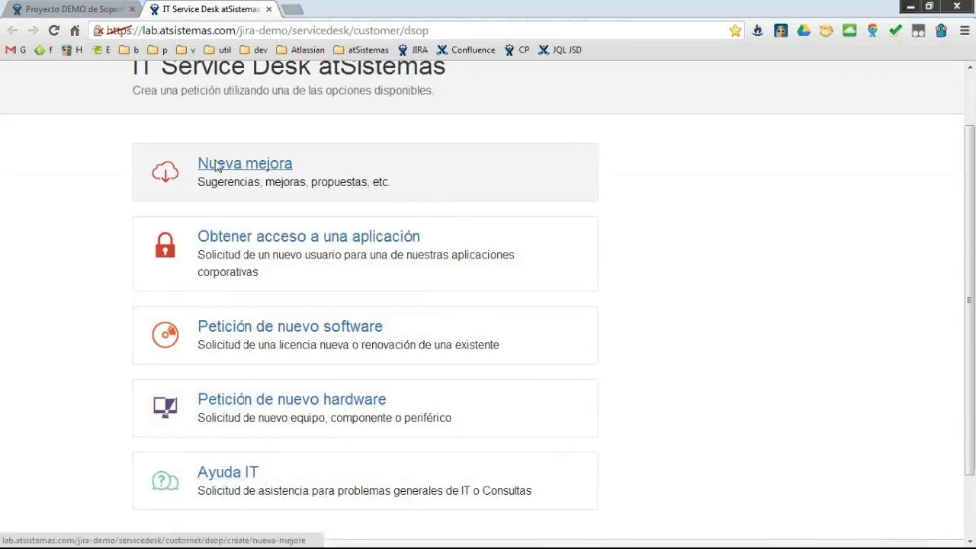
{"action": "scroll", "coordinate": [340, 226], "scroll_direction": "down", "scroll_amount": 1}
{"action": "scroll", "coordinate": [603, 231], "scroll_direction": "up", "scroll_amount": 2}
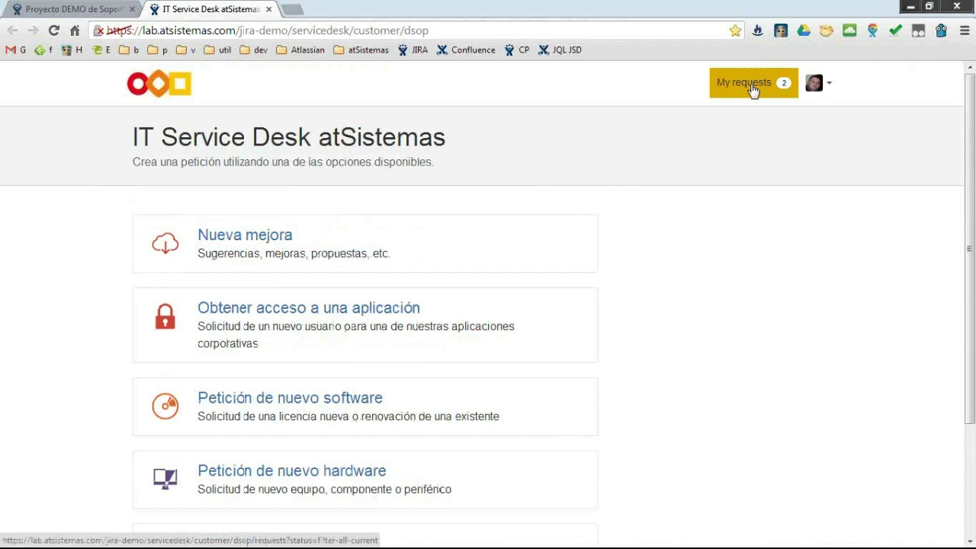
{"action": "scroll", "coordinate": [511, 295], "scroll_direction": "down", "scroll_amount": 1}
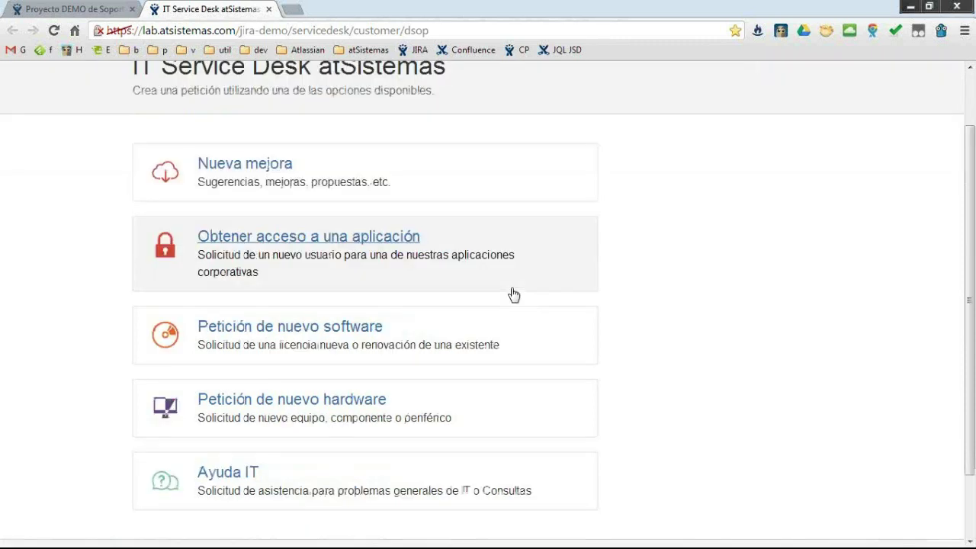
{"action": "scroll", "coordinate": [511, 294], "scroll_direction": "up", "scroll_amount": 1}
Step: Fill in a Petición de nuevo hardware request for "Una impresora de color para la planta 2" with the reason "La que hay no es a color"
{"action": "left_click", "coordinate": [204, 469]}
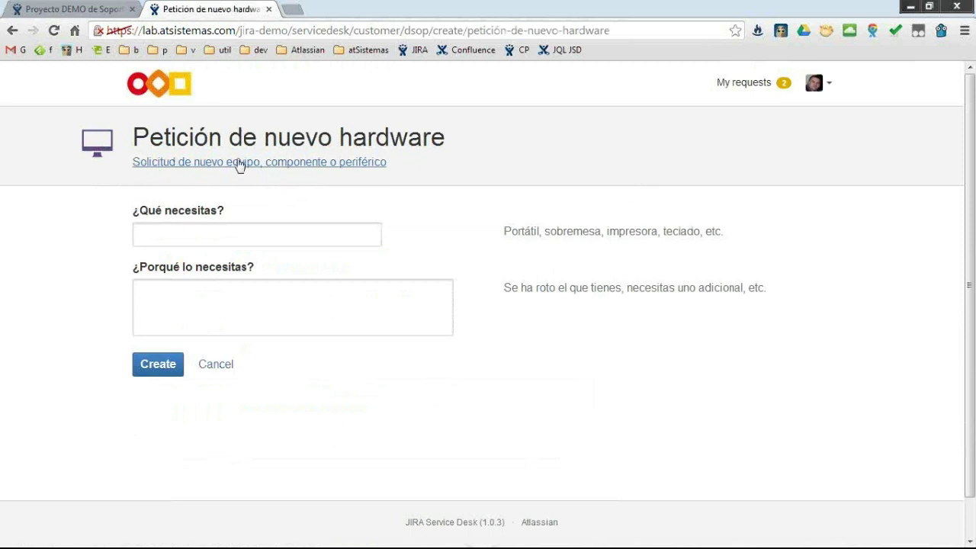
{"action": "left_click", "coordinate": [229, 226]}
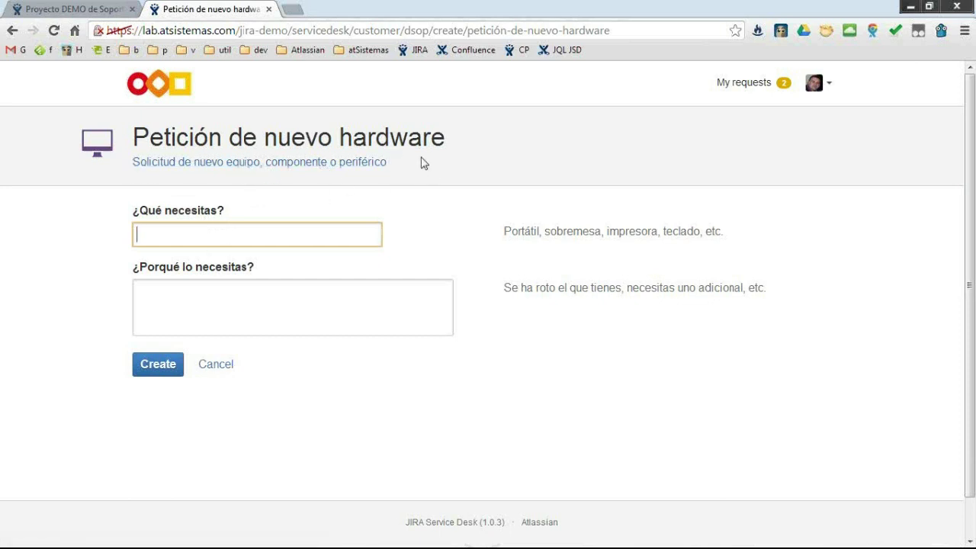
{"action": "type", "text": "Una"}
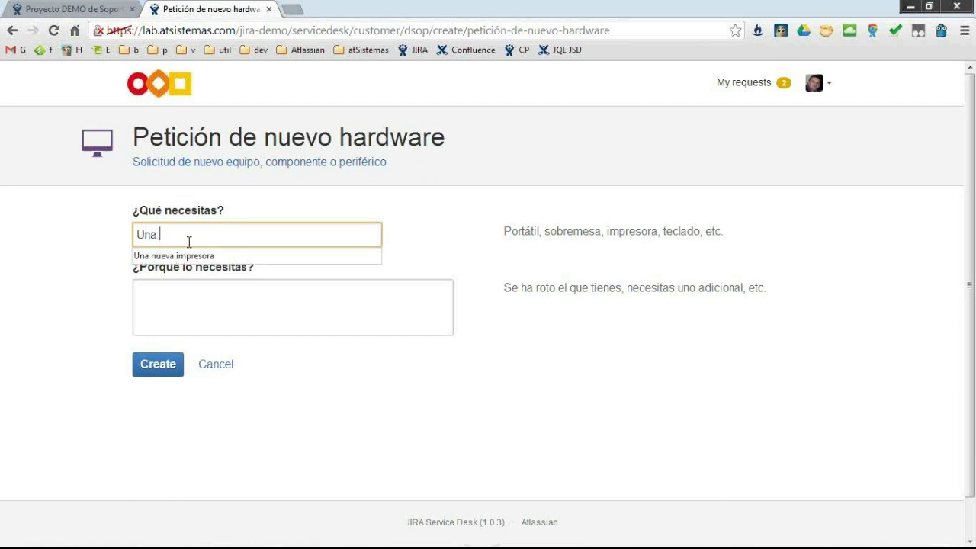
{"action": "type", "text": " impresora"}
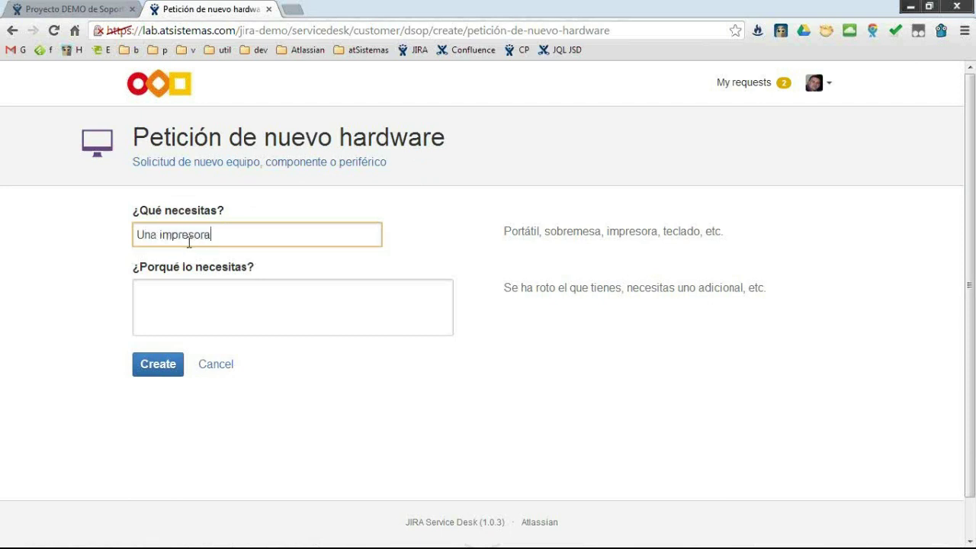
{"action": "type", "text": " para la planta 2"}
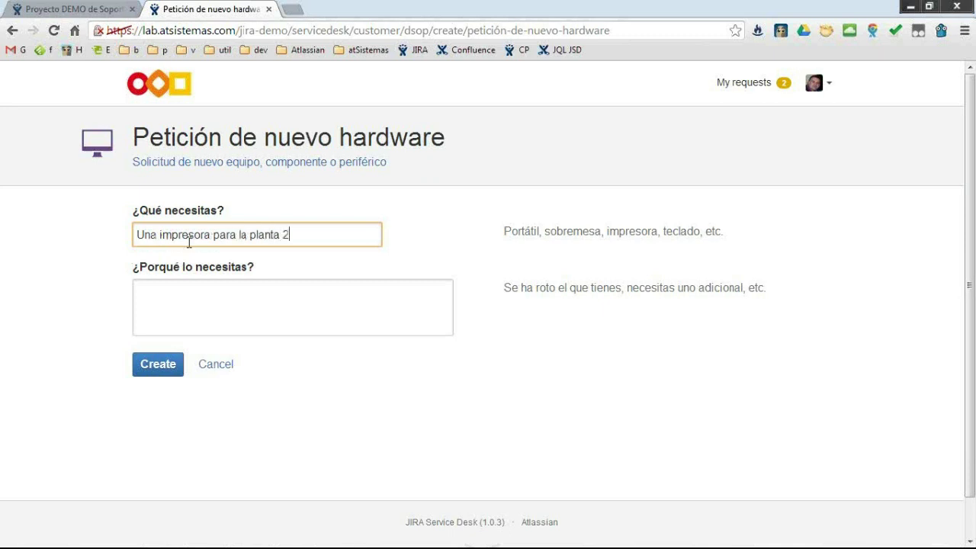
{"action": "left_click", "coordinate": [262, 287]}
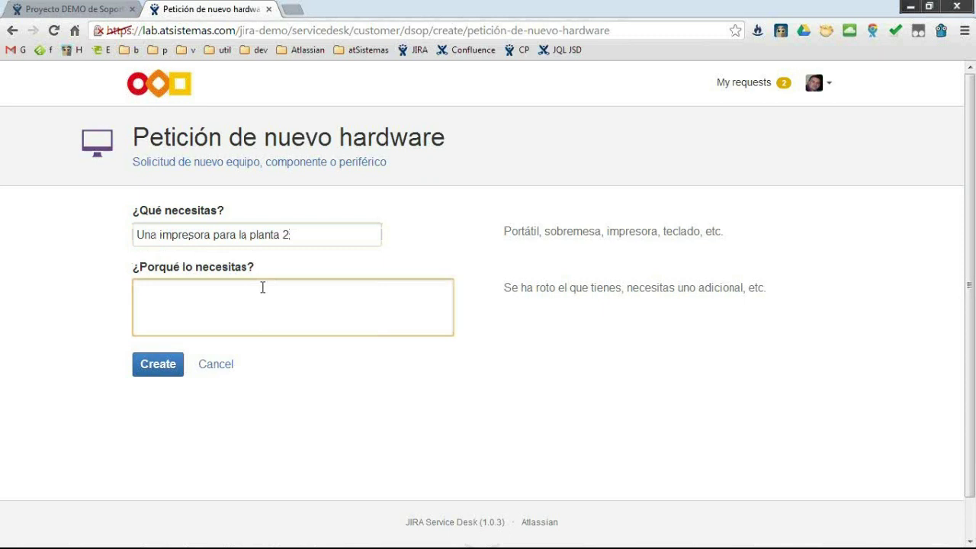
{"action": "type", "text": "La que hay, no es a color"}
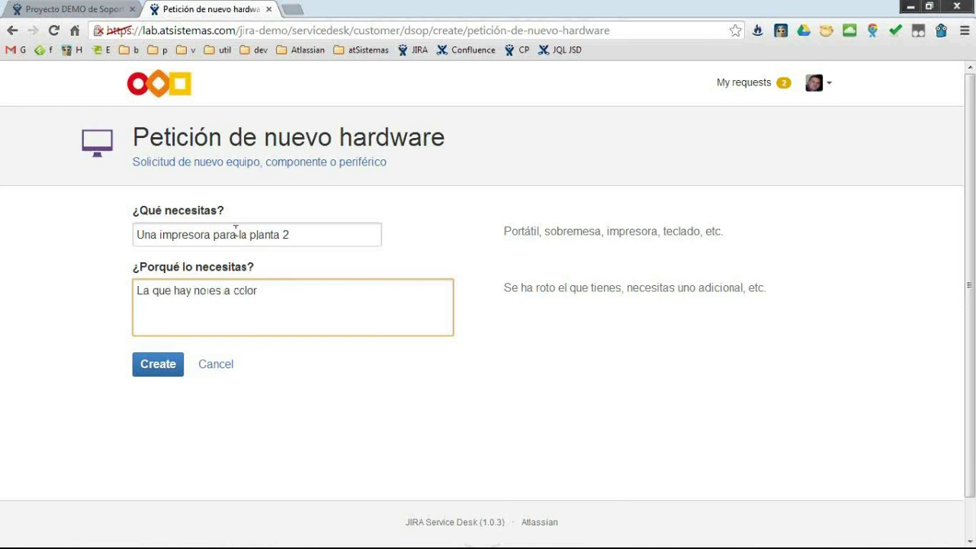
{"action": "left_click", "coordinate": [208, 237]}
{"action": "type", "text": "de color"}
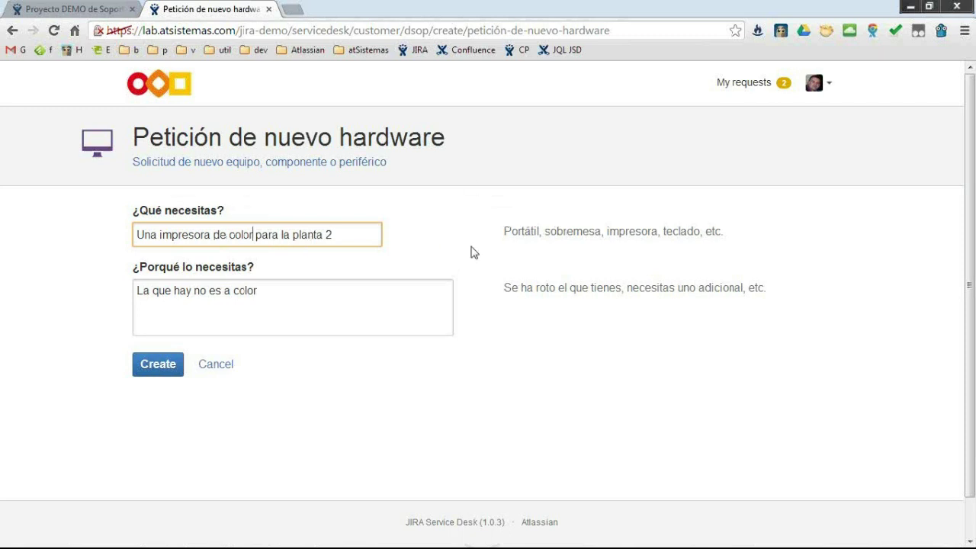
Step: Create the hardware request after checking both fields' help texts, and open the list of own current requests
{"action": "left_click_drag", "start_coordinate": [506, 244], "coordinate": [744, 234]}
{"action": "left_click", "coordinate": [530, 252]}
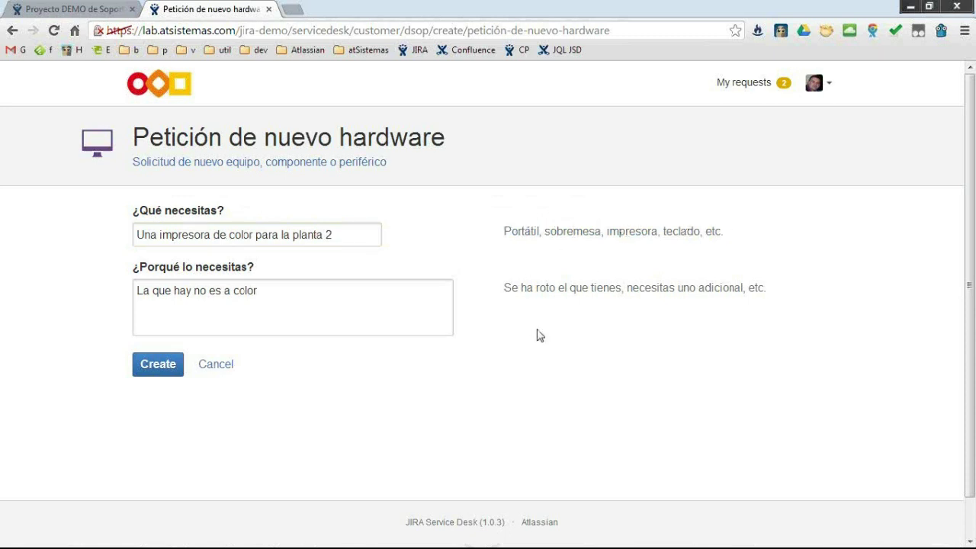
{"action": "left_click_drag", "start_coordinate": [512, 290], "coordinate": [796, 291]}
{"action": "left_click", "coordinate": [676, 314]}
{"action": "left_click", "coordinate": [176, 365]}
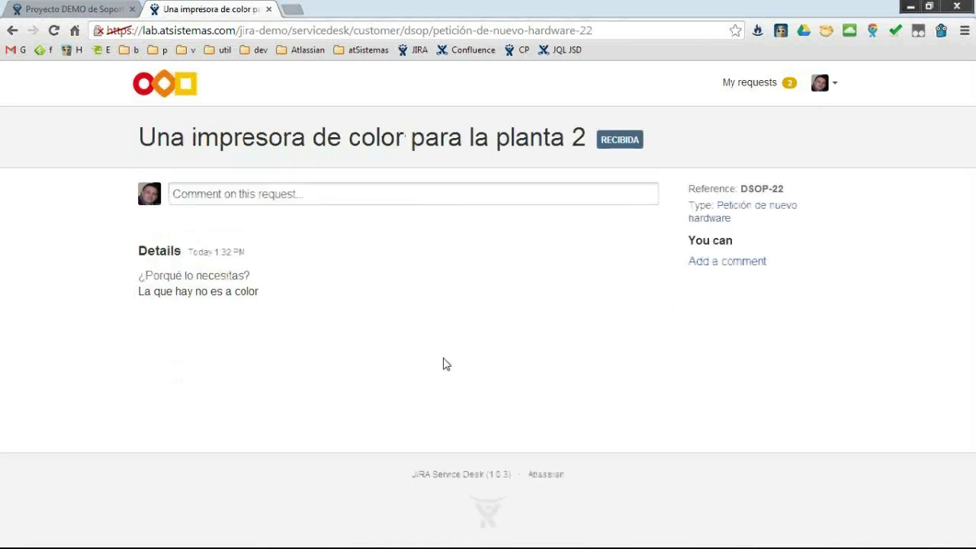
{"action": "left_click", "coordinate": [746, 88]}
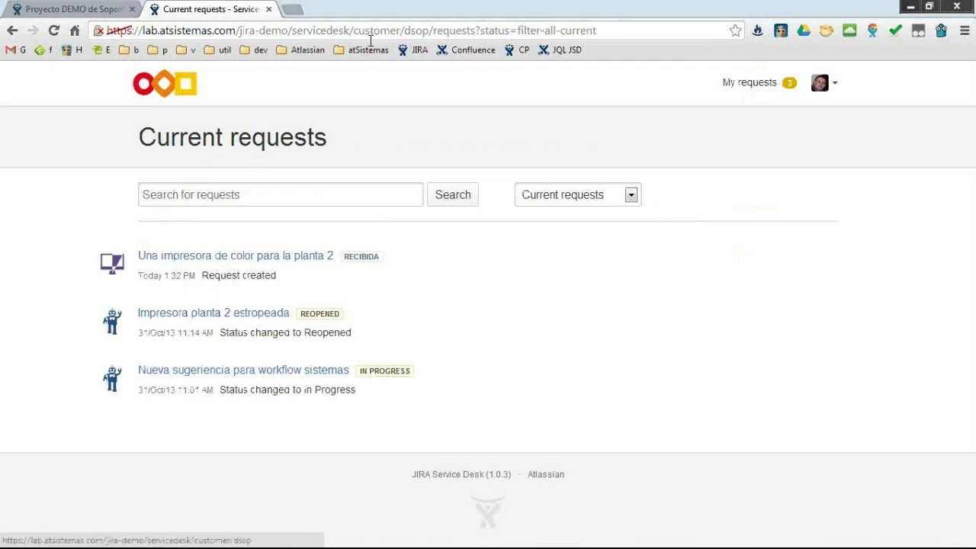
Step: Revisit the customer portal's home page with its request types, and return to the list of own requests
{"action": "left_click", "coordinate": [522, 50]}
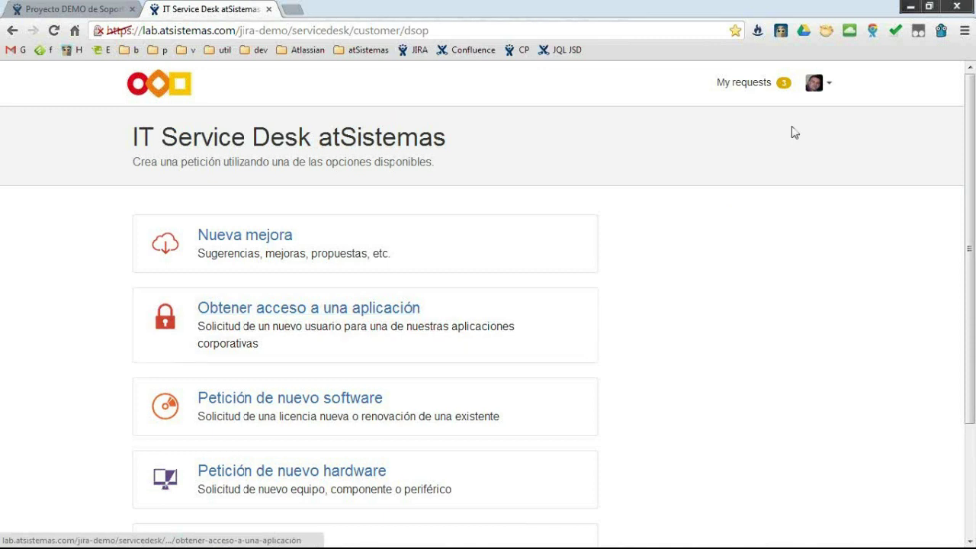
{"action": "left_click", "coordinate": [766, 95]}
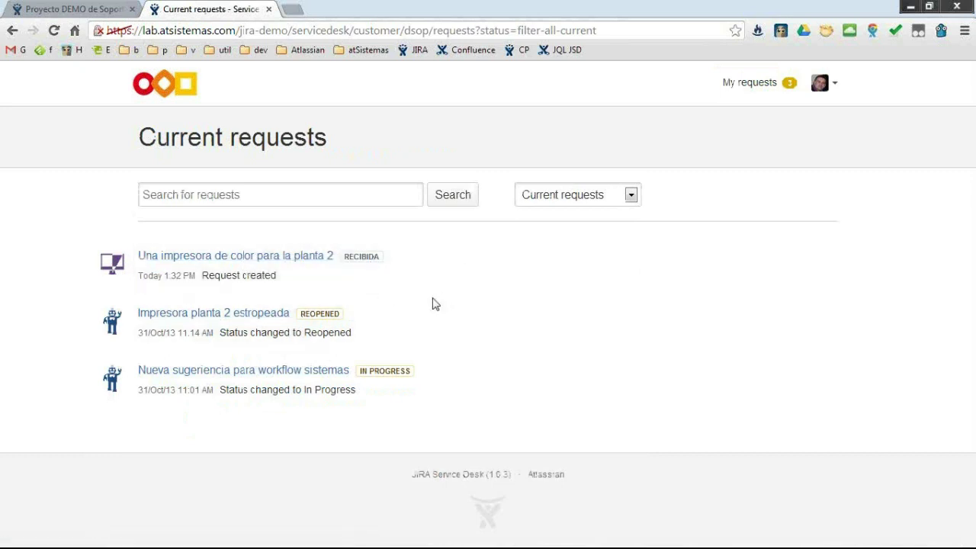
Step: Start progress on "Una impresora de color para la planta 2" from the agents' Hardware queue, and check its status in the customer's request list
{"action": "left_click", "coordinate": [81, 6]}
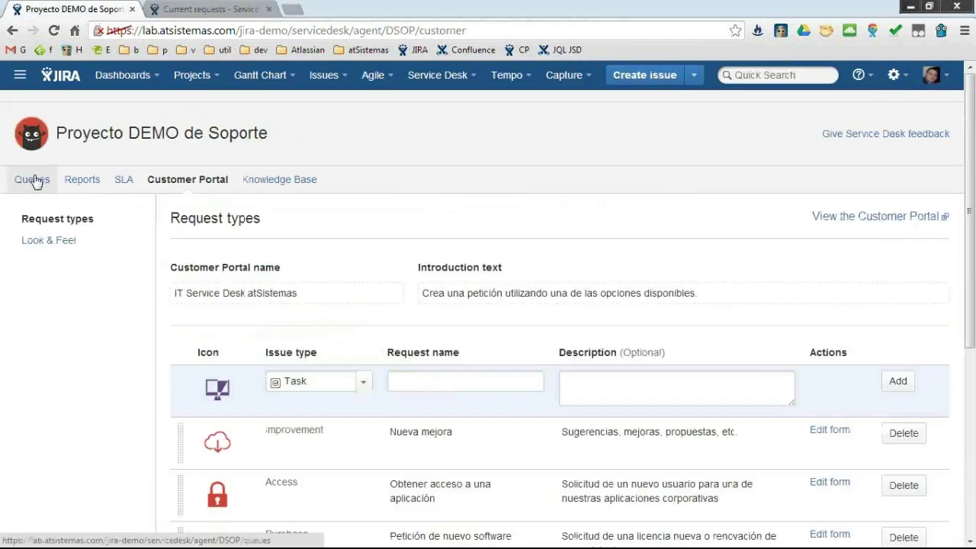
{"action": "left_click", "coordinate": [32, 180]}
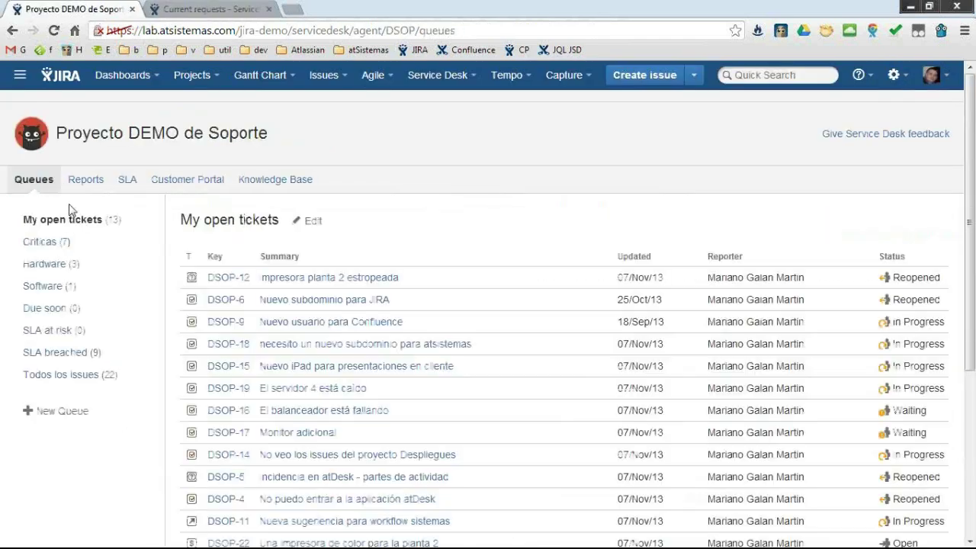
{"action": "left_click", "coordinate": [56, 265]}
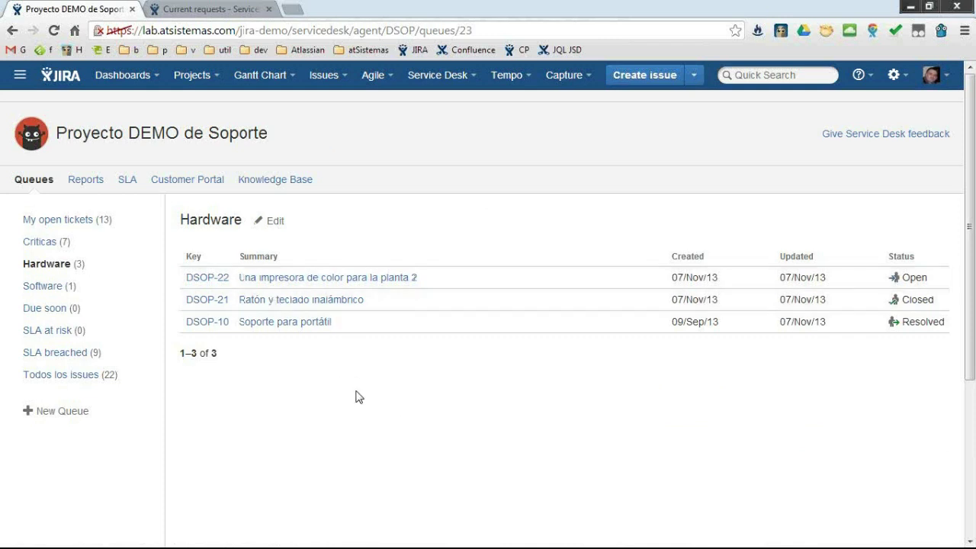
{"action": "left_click", "coordinate": [357, 285]}
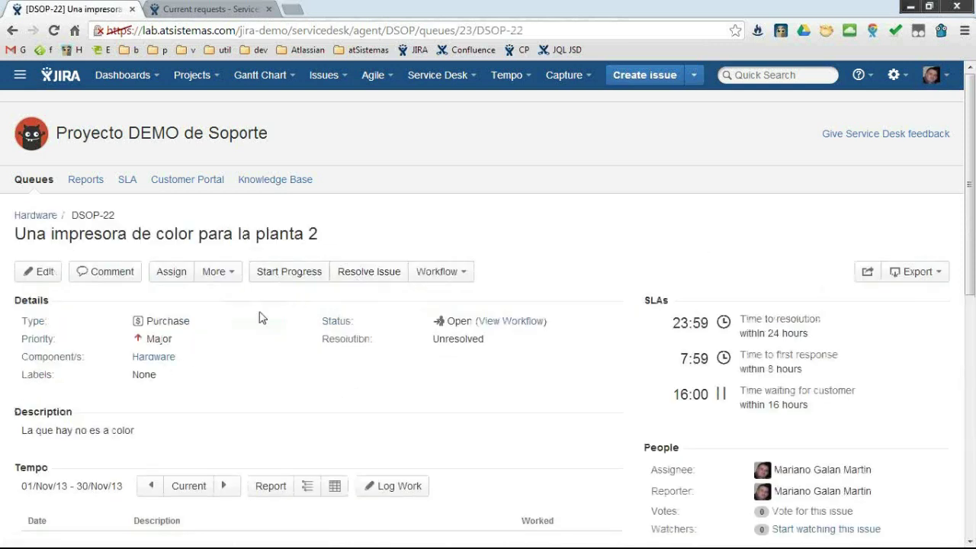
{"action": "scroll", "coordinate": [260, 317], "scroll_direction": "down", "scroll_amount": 1}
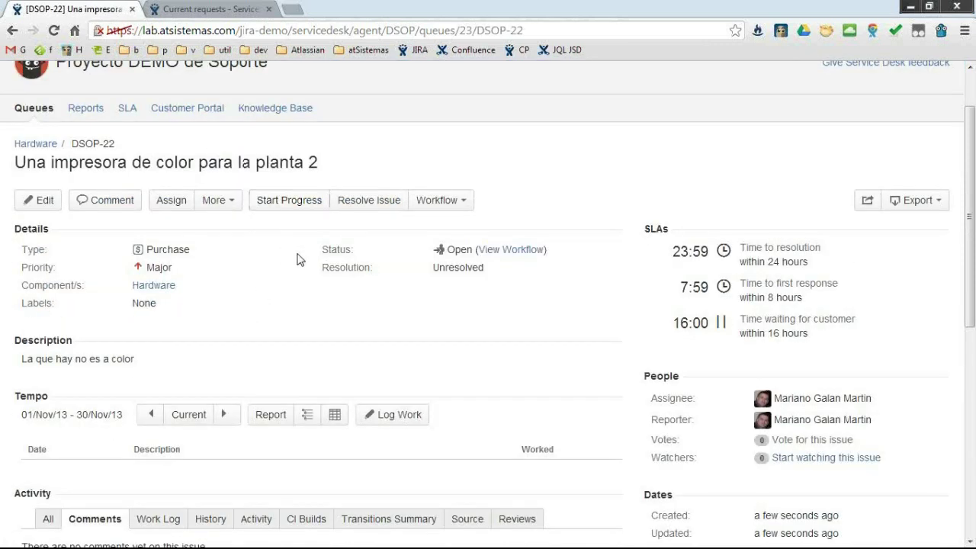
{"action": "left_click", "coordinate": [280, 201]}
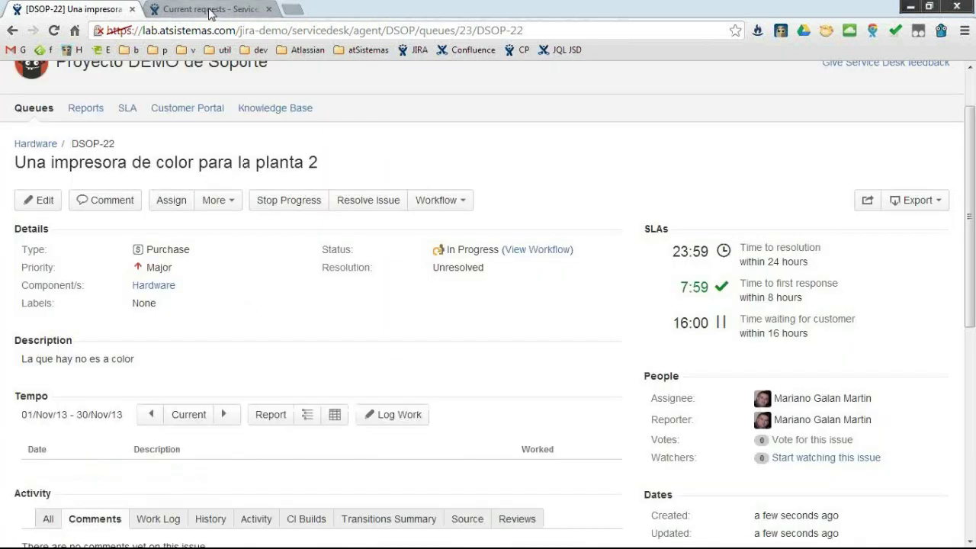
{"action": "left_click", "coordinate": [207, 9]}
{"action": "key", "text": "F5"}
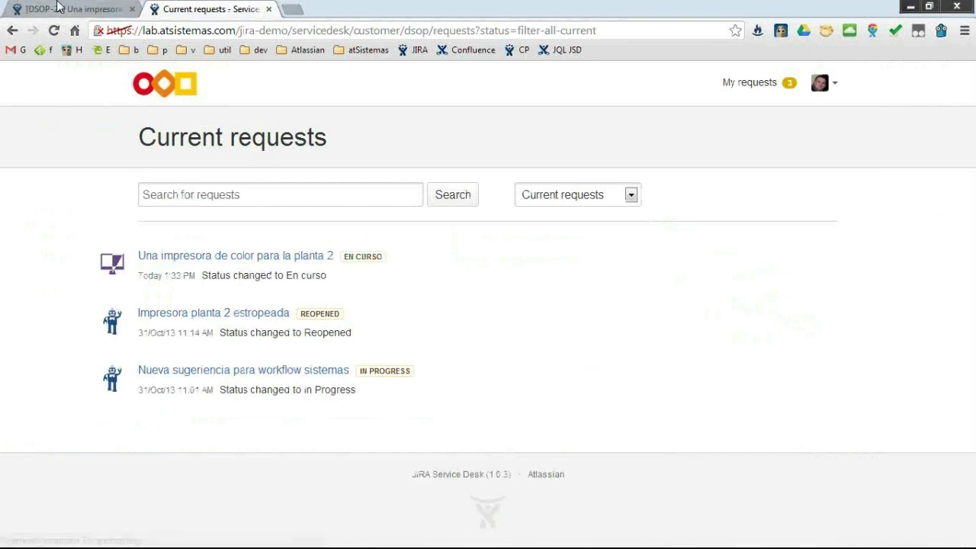
Step: Add the comment "Necesito marca y modelo" to the printer issue DSOP-22 as the agent
{"action": "left_click", "coordinate": [57, 7]}
{"action": "scroll", "coordinate": [68, 444], "scroll_direction": "down", "scroll_amount": 2}
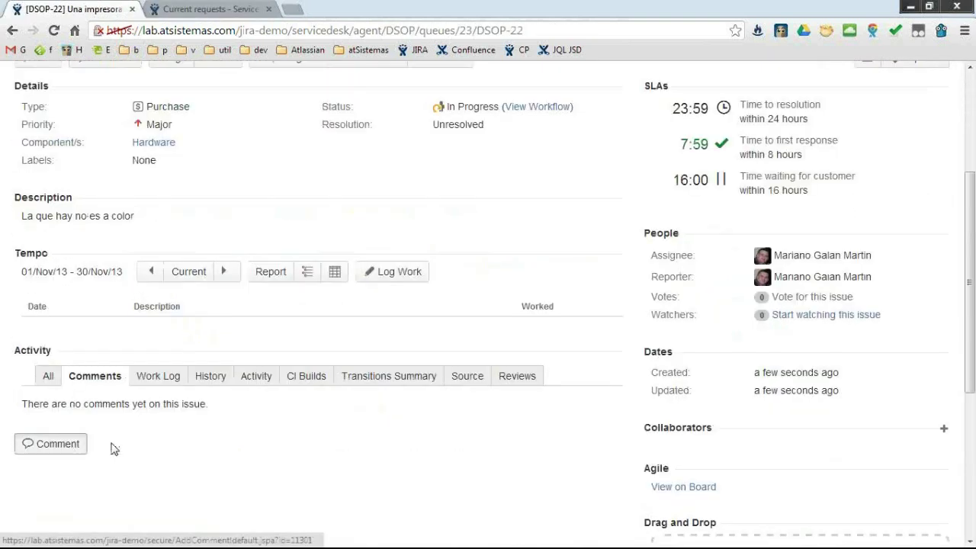
{"action": "left_click", "coordinate": [112, 448]}
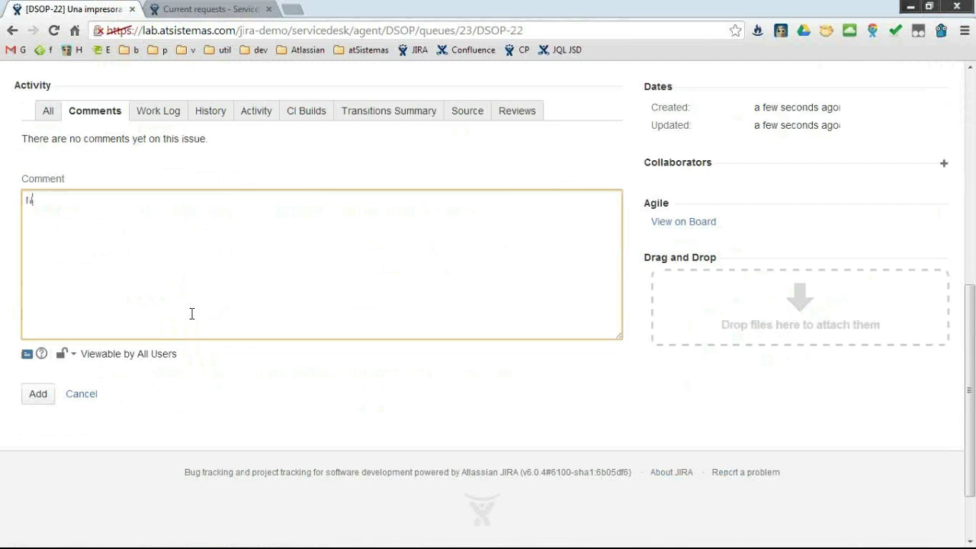
{"action": "type", "text": "Necesito marca y modelo"}
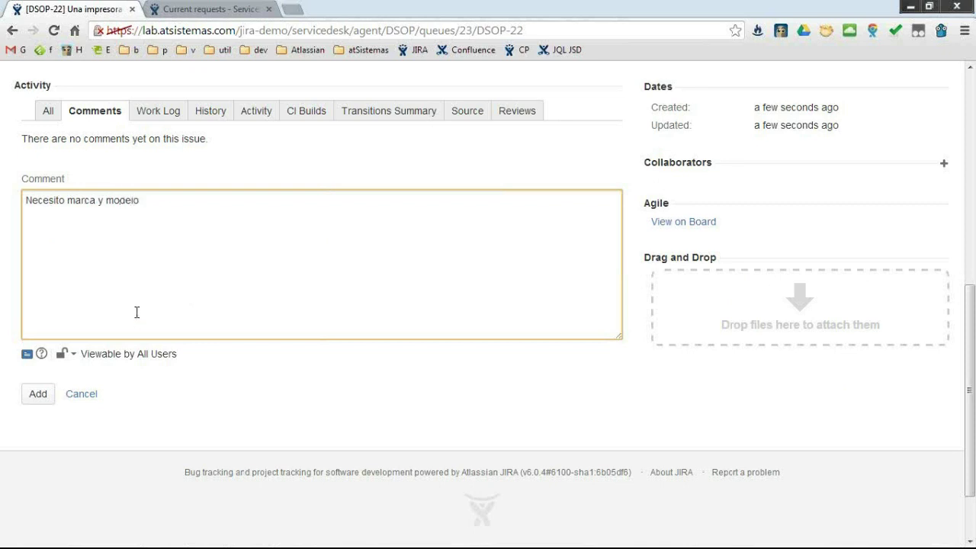
{"action": "left_click", "coordinate": [39, 395]}
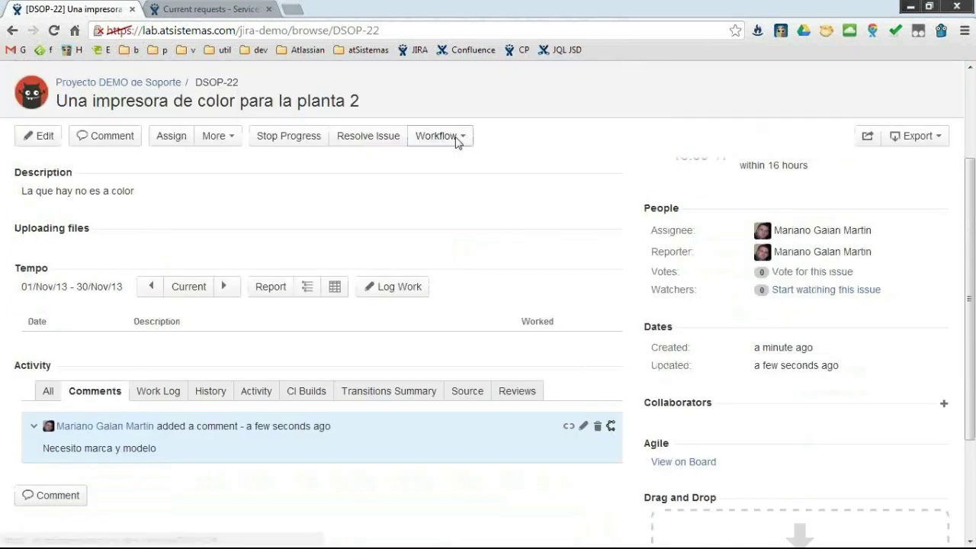
Step: Apply the Need info transition to the printer issue, and refresh the customer's request list to check the status
{"action": "left_click", "coordinate": [435, 136]}
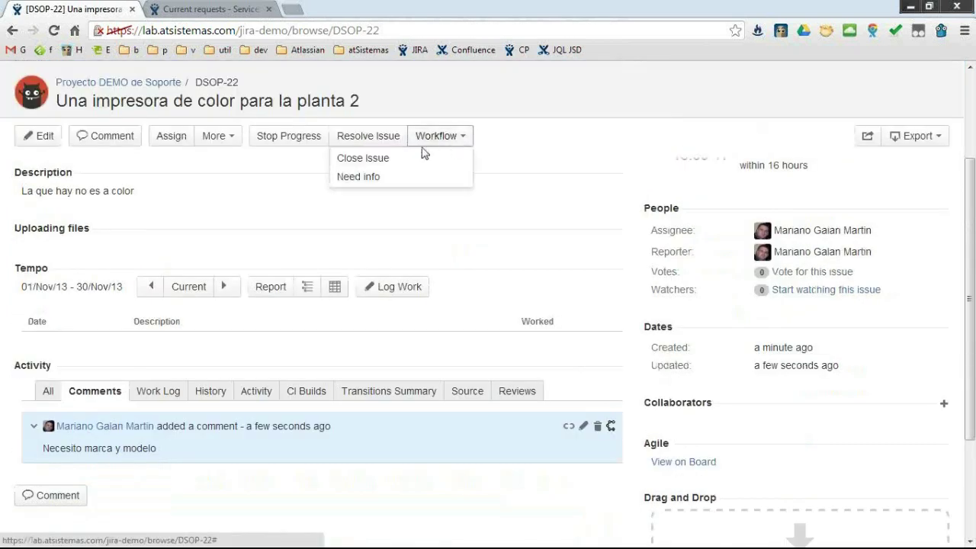
{"action": "left_click", "coordinate": [395, 178]}
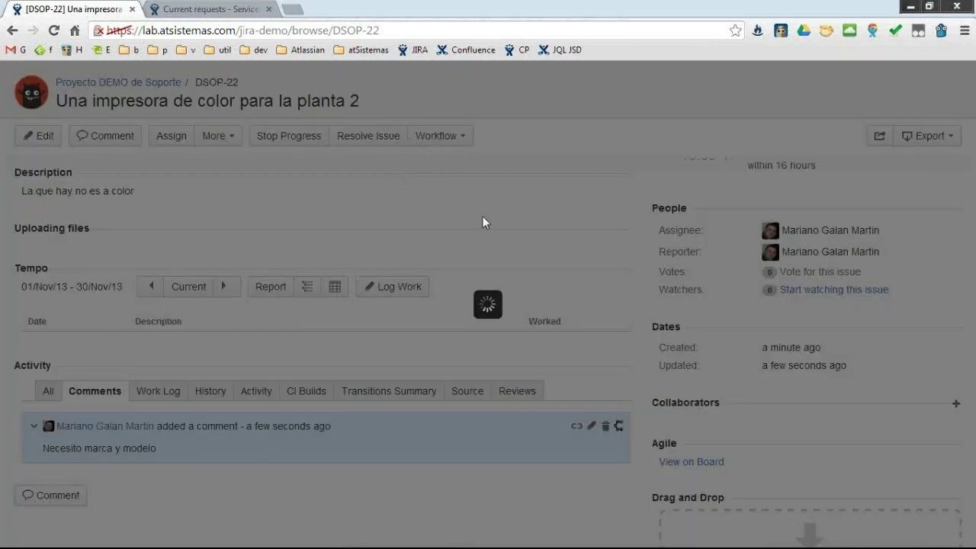
{"action": "left_click", "coordinate": [221, 9]}
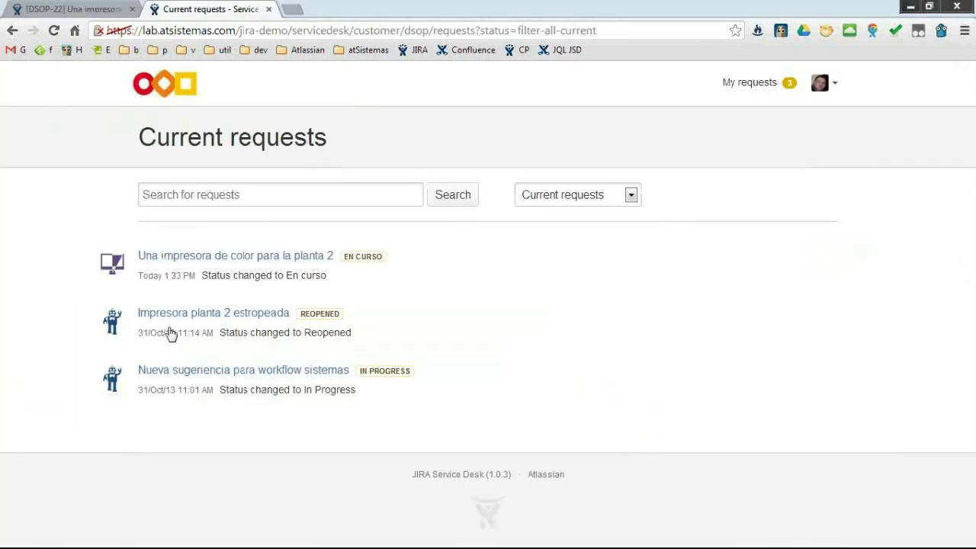
{"action": "key", "text": "F5"}
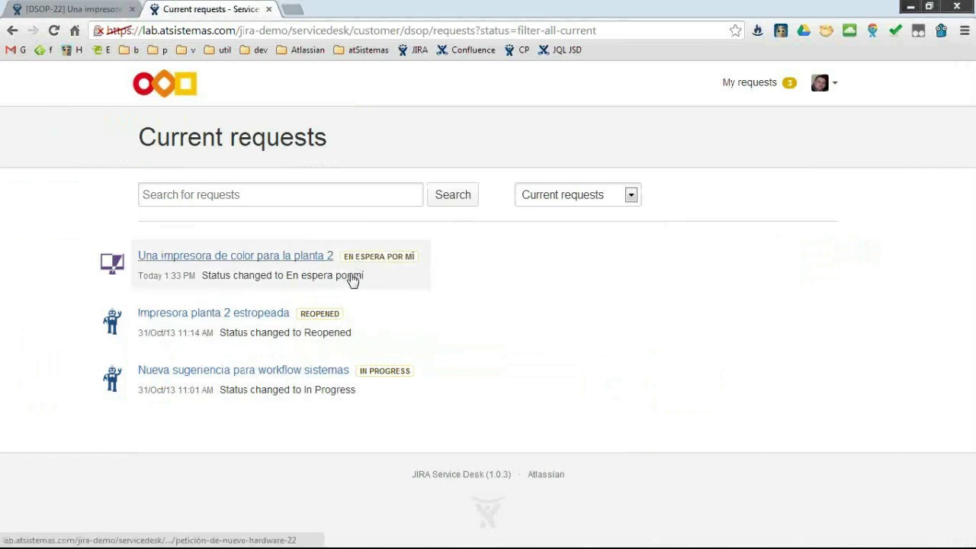
Step: Open the printer request as the customer, read the agent's comment and reply with the comment "epson", without an attachment
{"action": "left_click", "coordinate": [297, 260]}
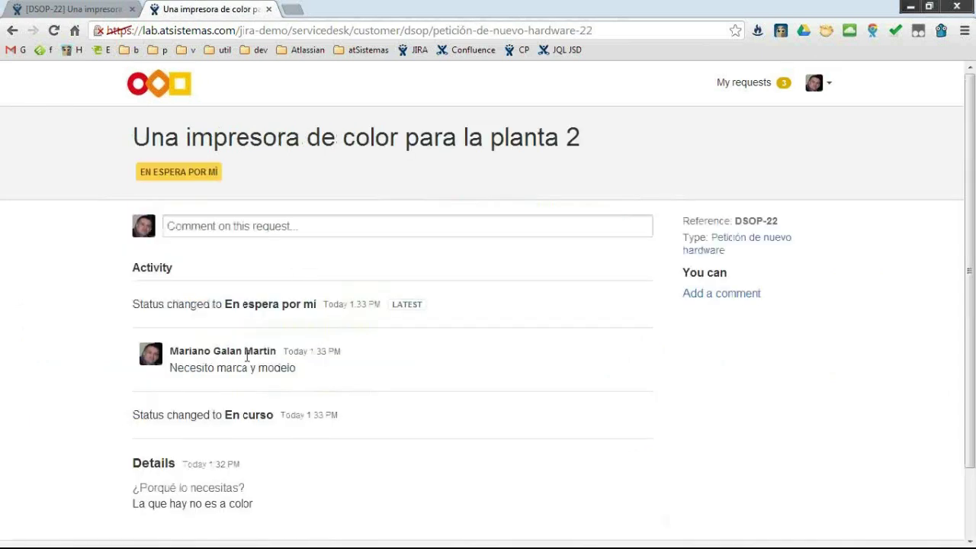
{"action": "left_click_drag", "start_coordinate": [300, 371], "coordinate": [168, 364]}
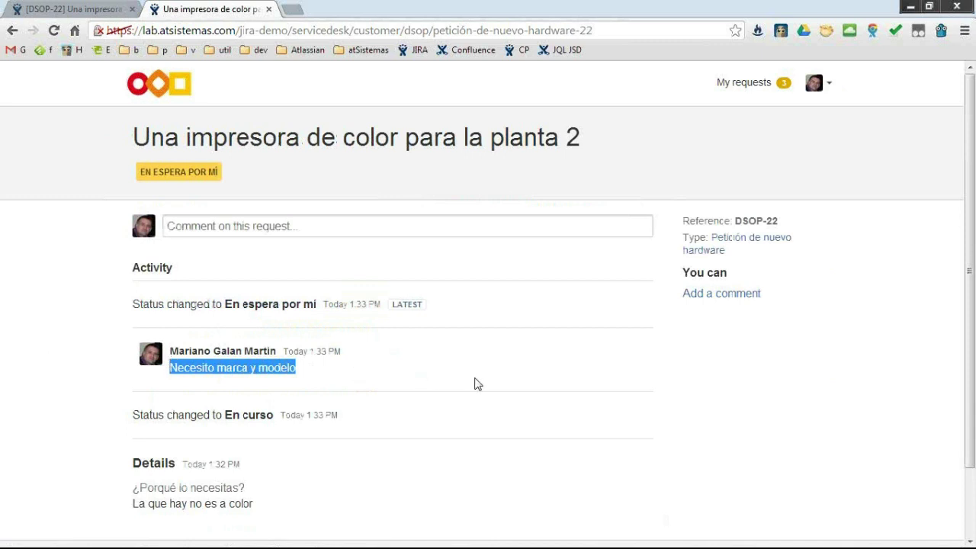
{"action": "left_click", "coordinate": [374, 230]}
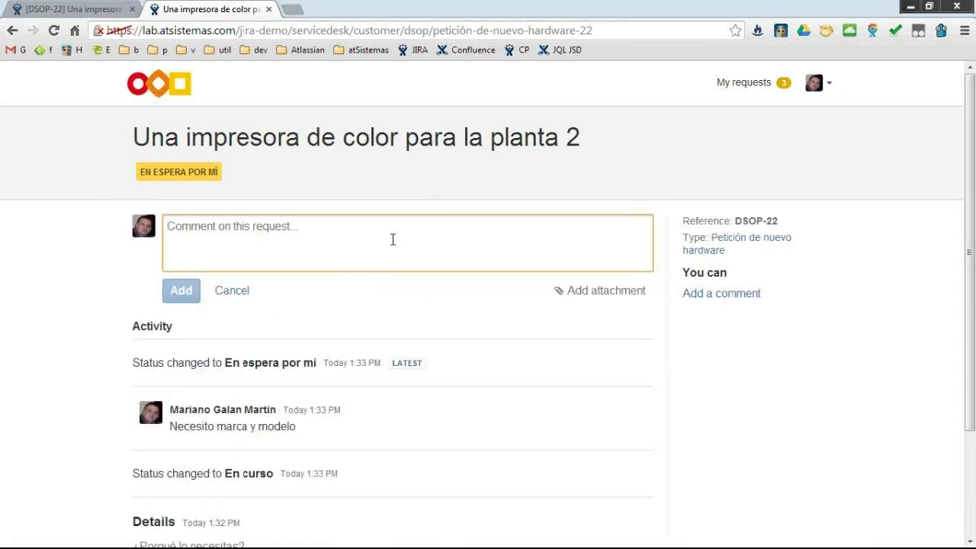
{"action": "type", "text": "epso"}
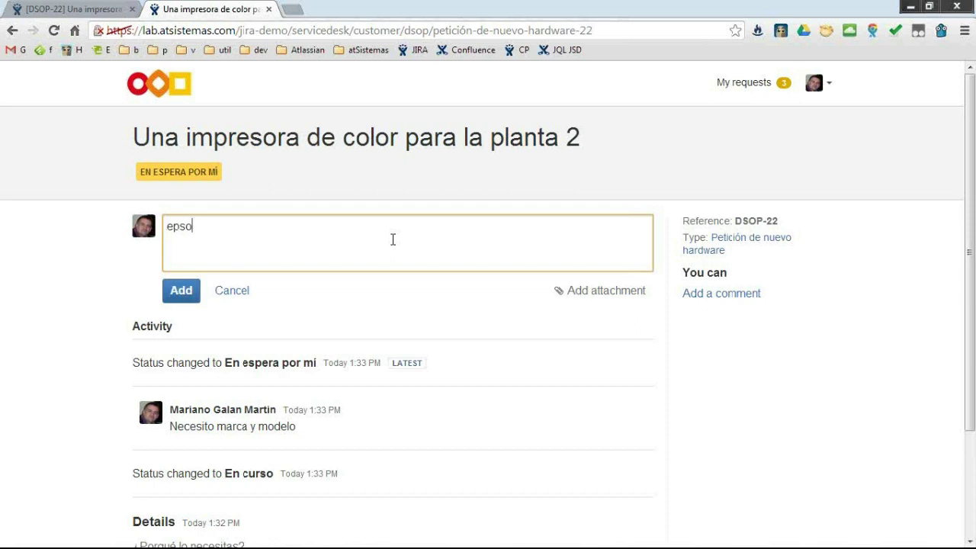
{"action": "type", "text": "n"}
{"action": "left_click", "coordinate": [580, 295]}
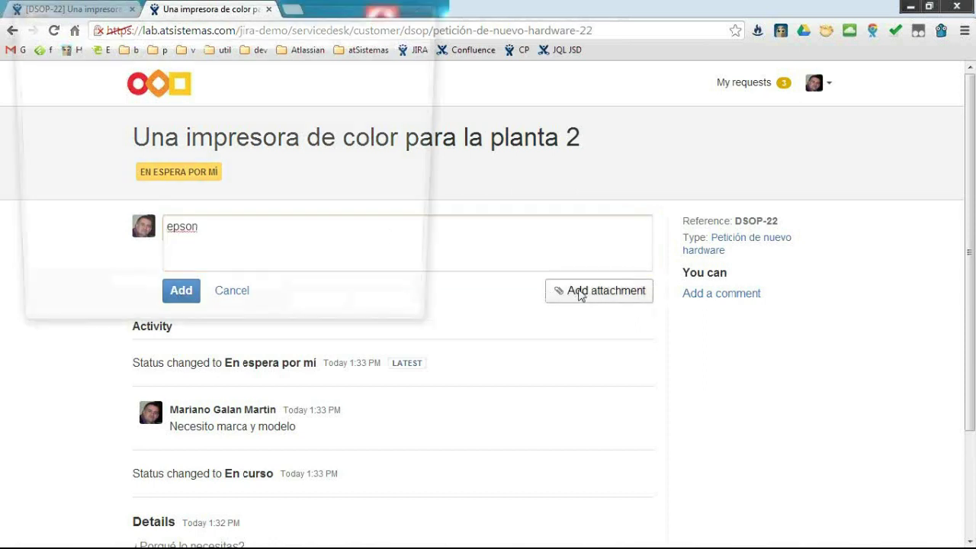
{"action": "left_click", "coordinate": [423, 12]}
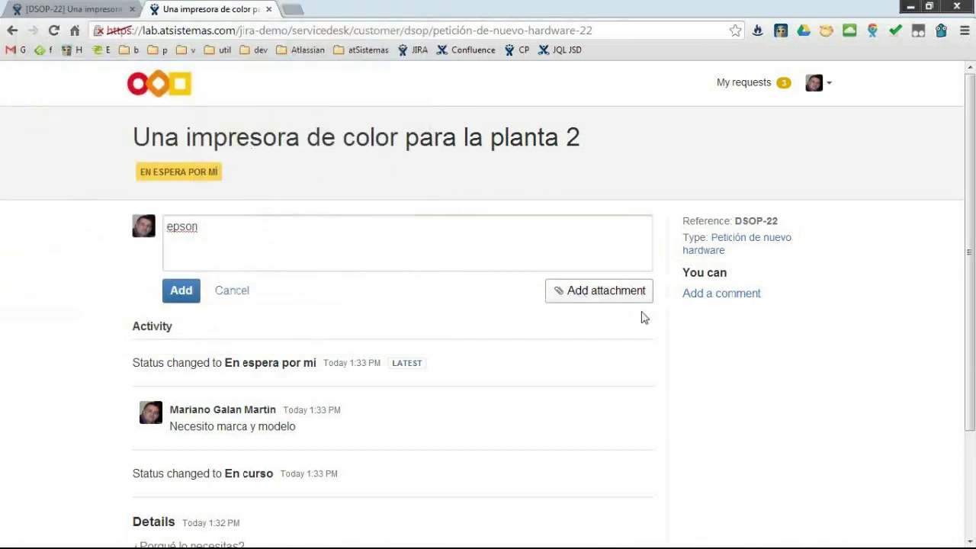
{"action": "left_click", "coordinate": [183, 291]}
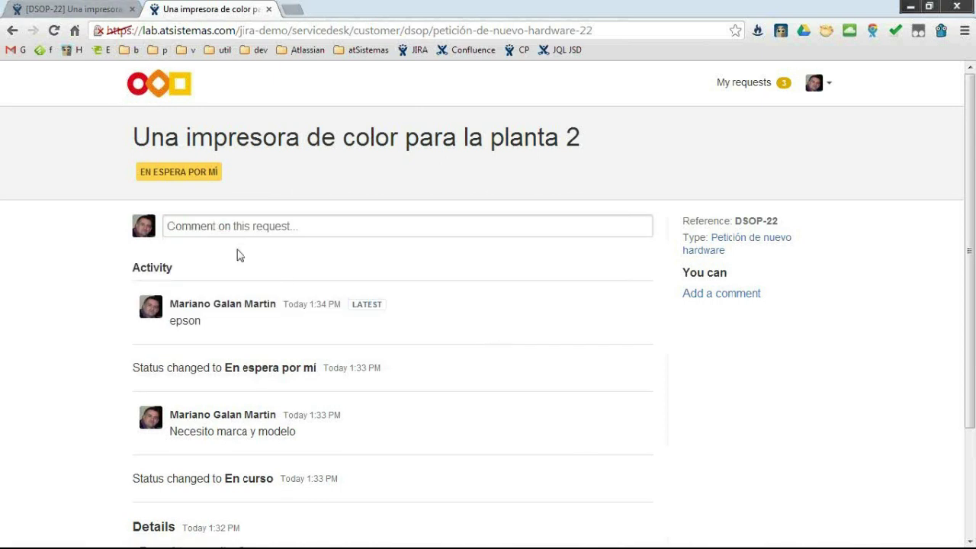
Step: Return the printer issue to In Progress in the agent view, and check its status in the customer's request list
{"action": "left_click", "coordinate": [741, 89]}
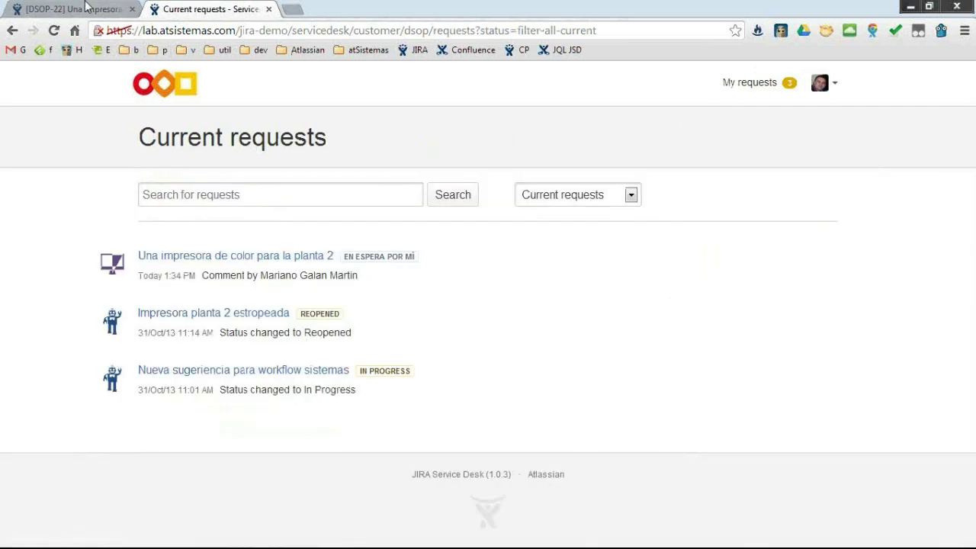
{"action": "key", "text": "ctrl+Tab"}
{"action": "scroll", "coordinate": [223, 432], "scroll_direction": "up", "scroll_amount": 3}
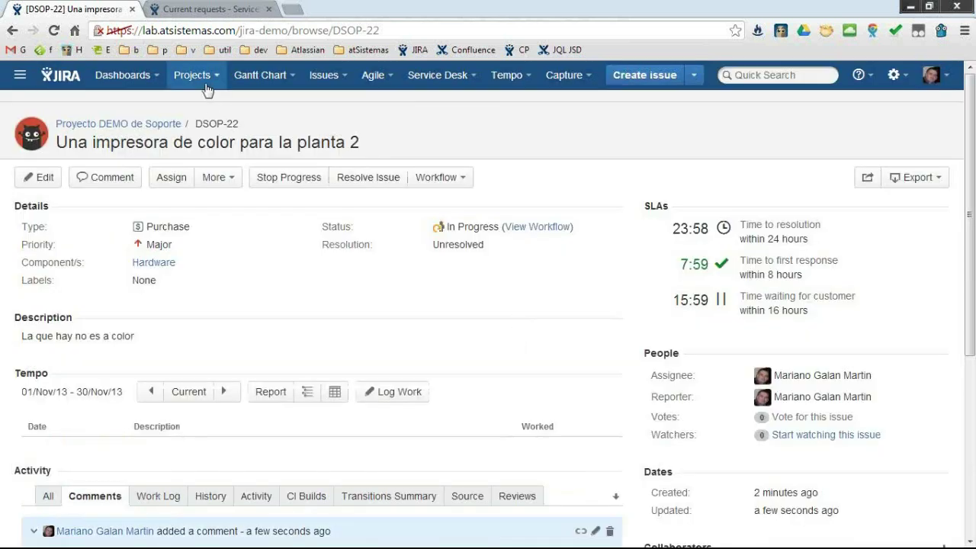
{"action": "key", "text": "ctrl+Tab"}
{"action": "key", "text": "F5"}
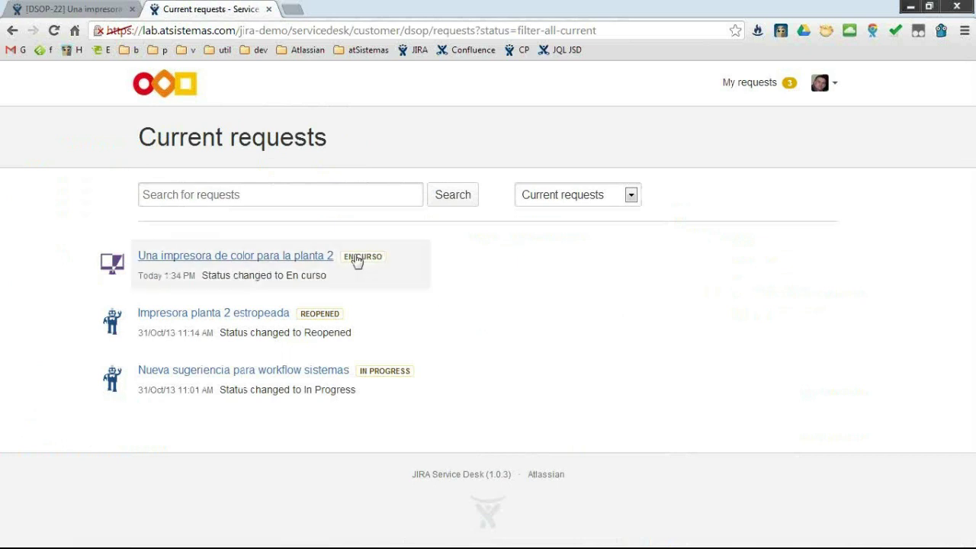
Step: Open the queues of Proyecto DEMO de Soporte, edit My open tickets, remove its Updated column and review the other available columns
{"action": "left_click", "coordinate": [84, 6]}
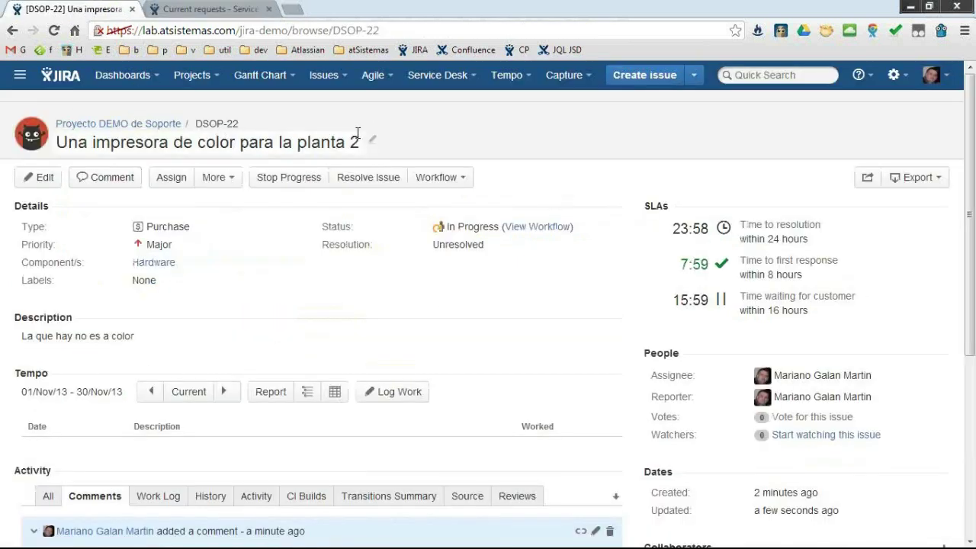
{"action": "left_click", "coordinate": [473, 75]}
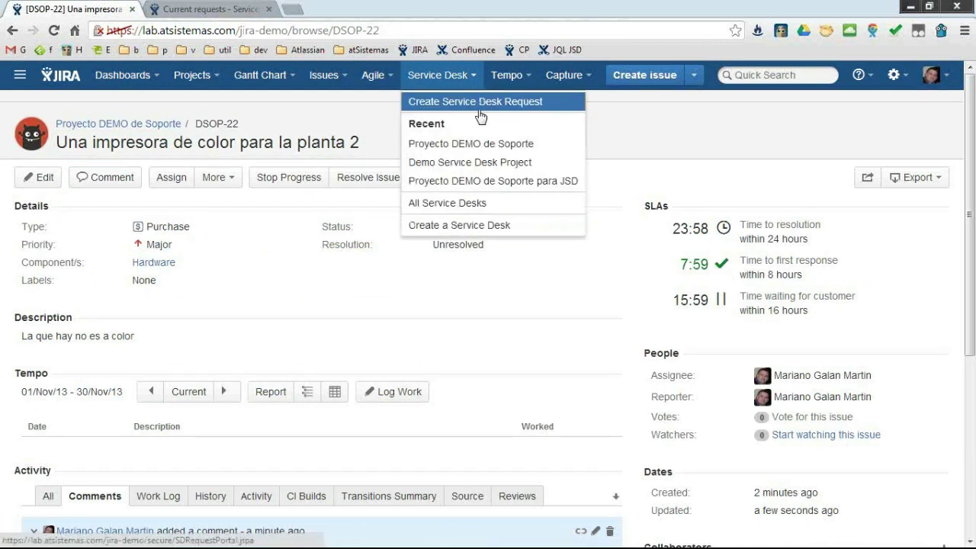
{"action": "left_click", "coordinate": [517, 148]}
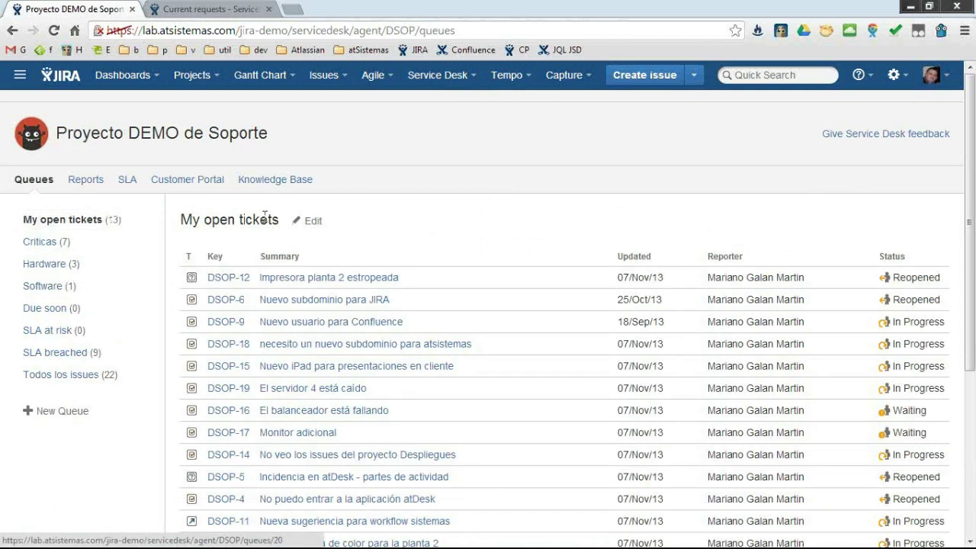
{"action": "left_click", "coordinate": [315, 222]}
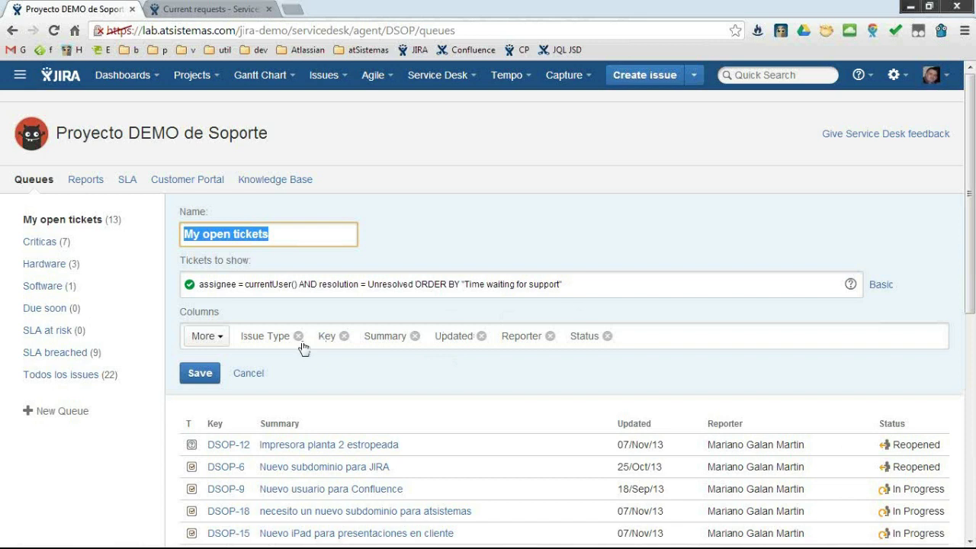
{"action": "left_click", "coordinate": [481, 337]}
{"action": "left_click", "coordinate": [221, 340]}
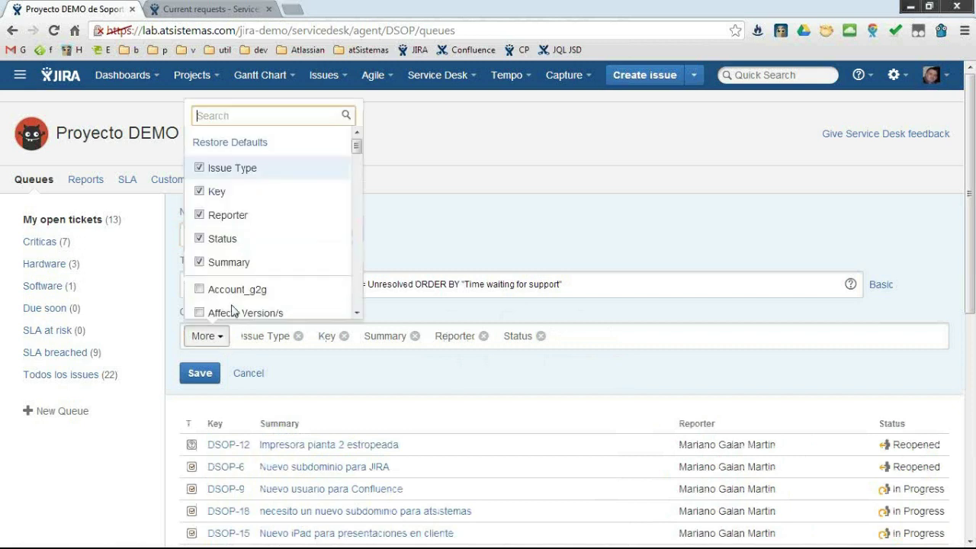
{"action": "left_click", "coordinate": [758, 312]}
Step: Switch the My open tickets queue's criteria to basic search and review the selectable statuses
{"action": "left_click", "coordinate": [884, 290]}
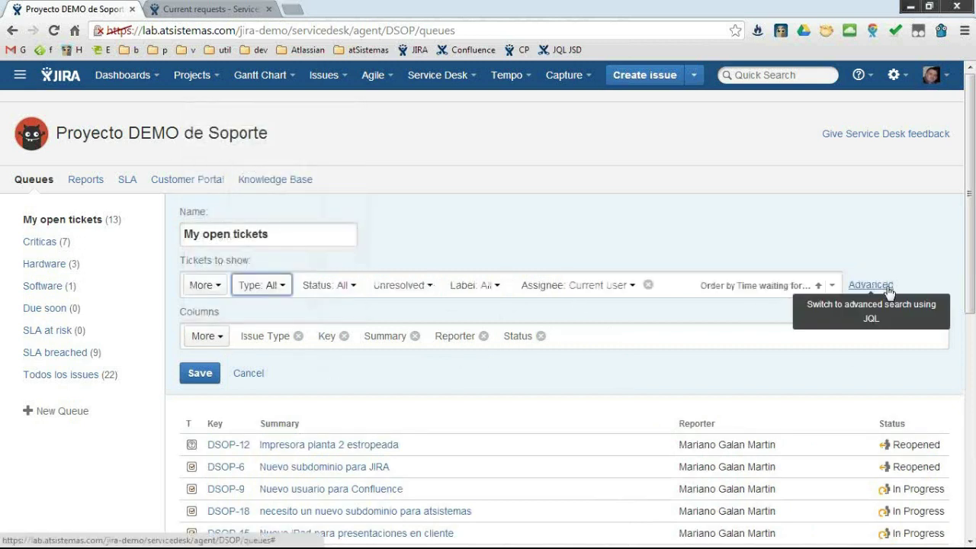
{"action": "left_click", "coordinate": [351, 286]}
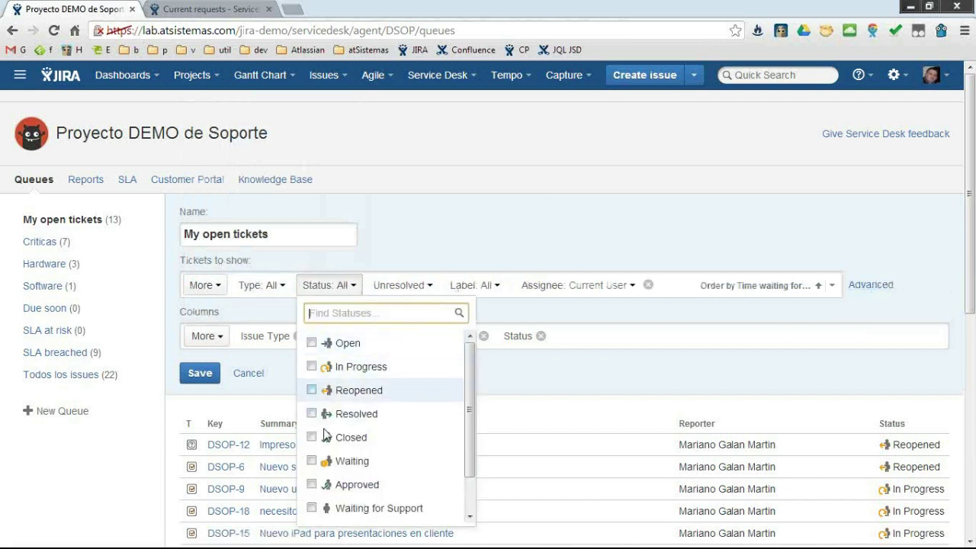
{"action": "left_click", "coordinate": [429, 226]}
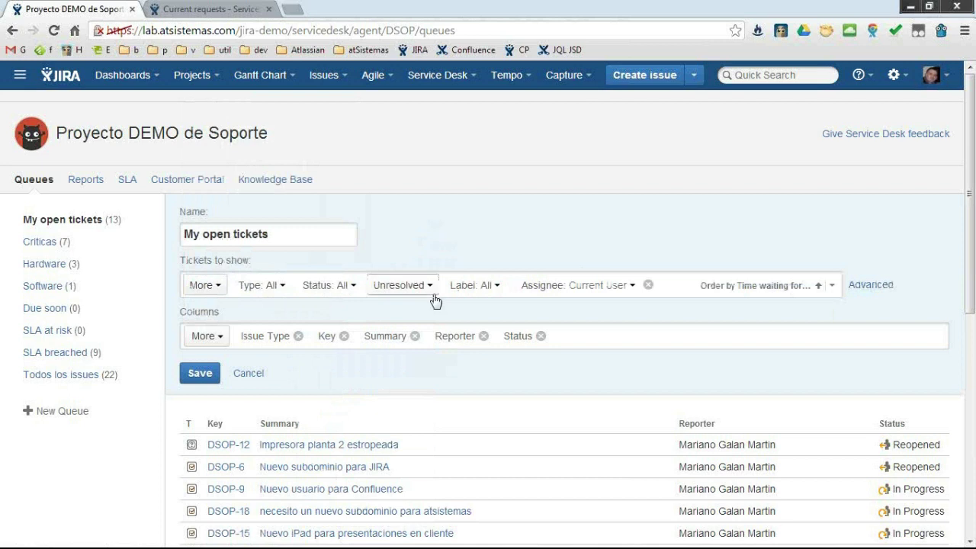
Step: Review the resolution filter of the My open tickets queue, leave its editing unsaved, and view the Criticas and Hardware queues
{"action": "left_click", "coordinate": [434, 294]}
{"action": "left_click", "coordinate": [435, 290]}
{"action": "left_click", "coordinate": [51, 242]}
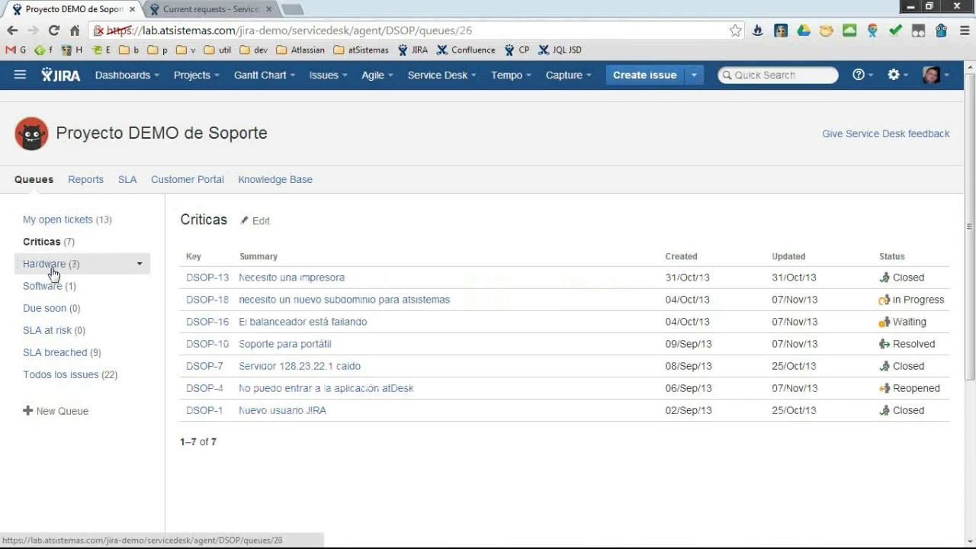
{"action": "left_click", "coordinate": [55, 264]}
Step: Start a new queue named "Servidor" and restrict its tickets with the advanced query component = Servidor
{"action": "left_click", "coordinate": [70, 413]}
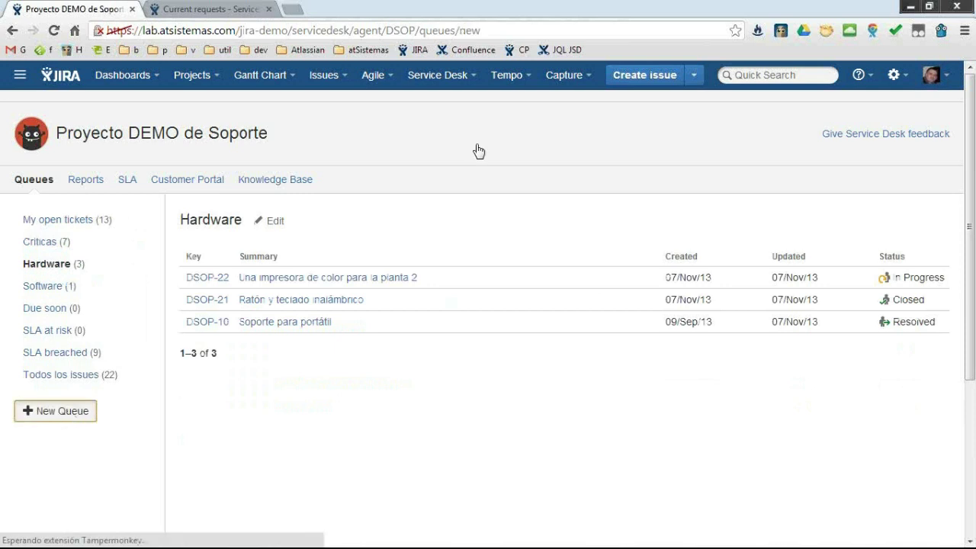
{"action": "type", "text": "Servidor"}
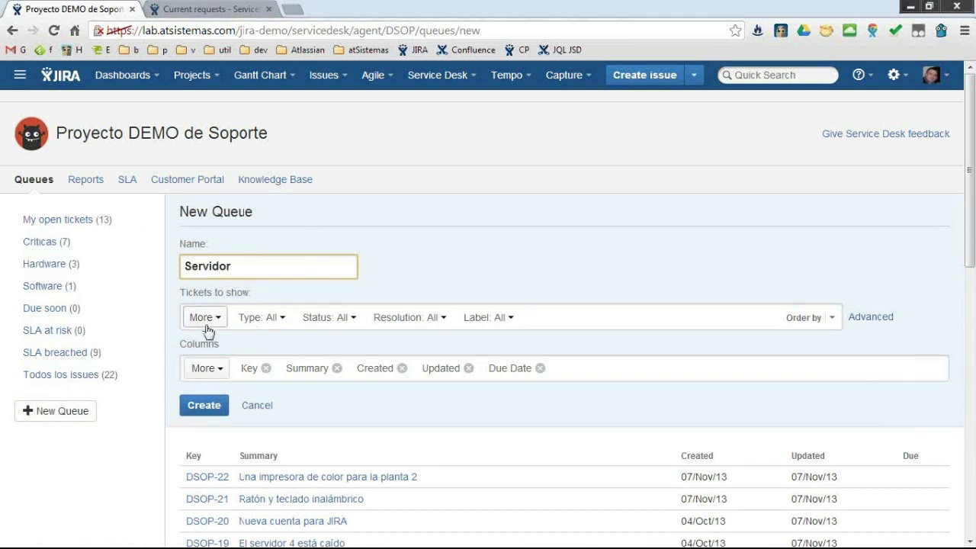
{"action": "left_click", "coordinate": [887, 317]}
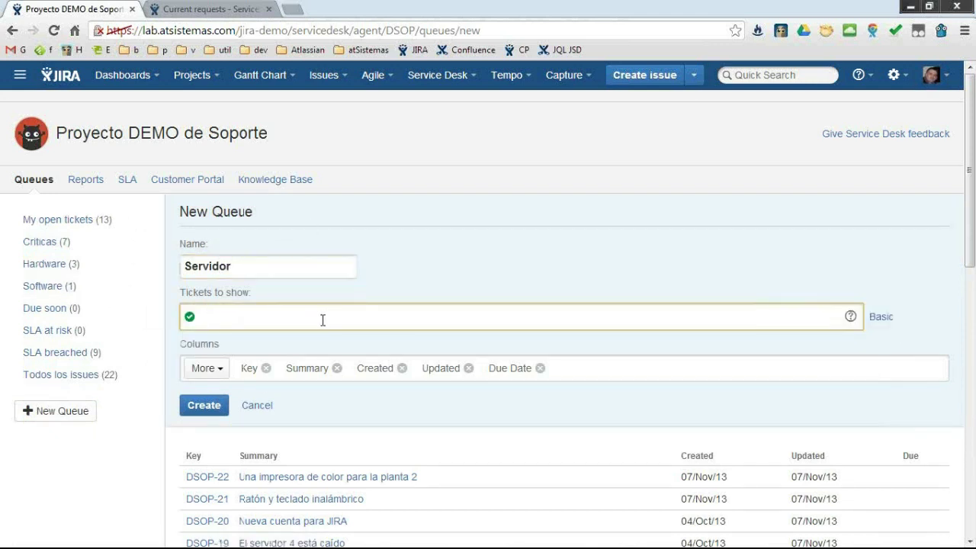
{"action": "type", "text": "compon"}
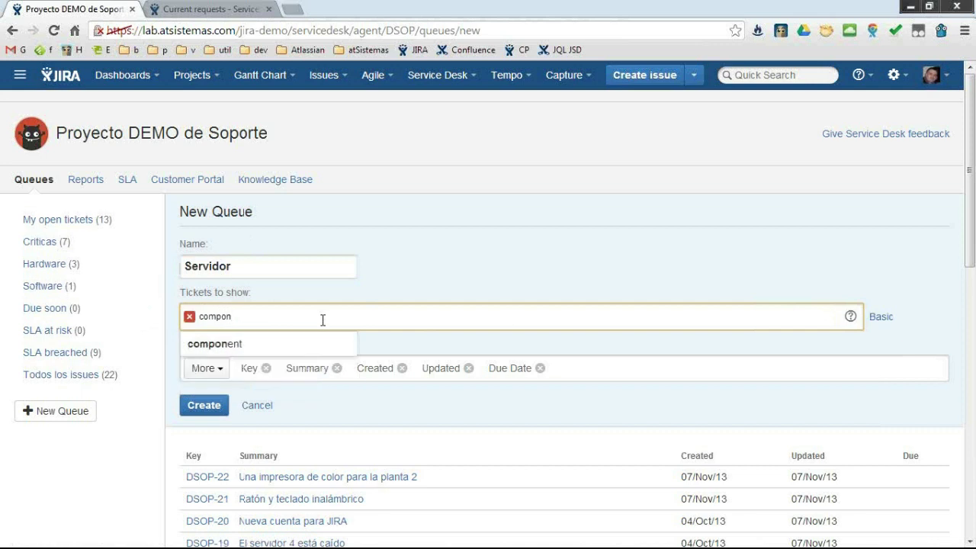
{"action": "key", "text": "BackSpace"}
{"action": "type", "text": "ent = Servid"}
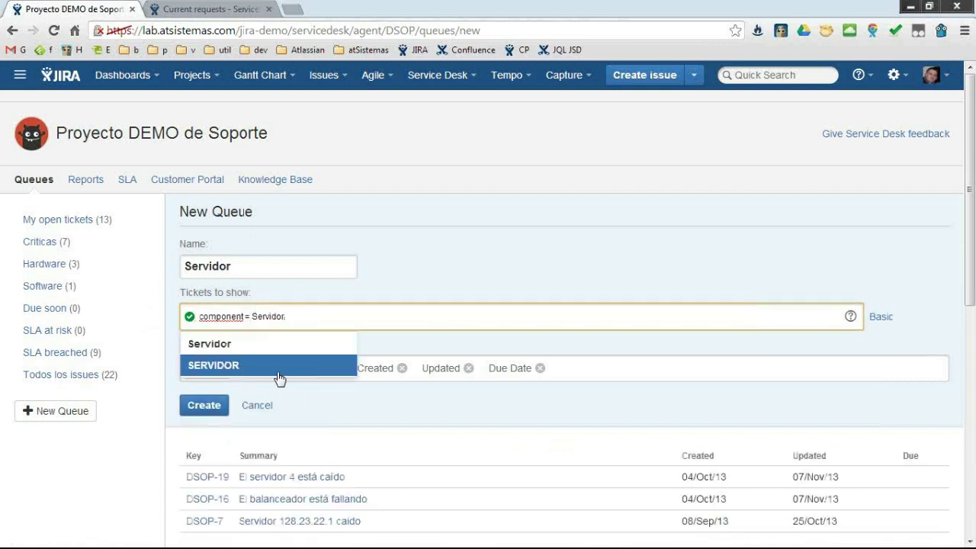
{"action": "type", "text": "or"}
Step: Extend the Servidor queue's query with "order by created desc" to sort its tickets by creation date in descending order
{"action": "left_click", "coordinate": [310, 323]}
{"action": "type", "text": "order by"}
{"action": "scroll", "coordinate": [310, 323], "scroll_direction": "down", "scroll_amount": 3}
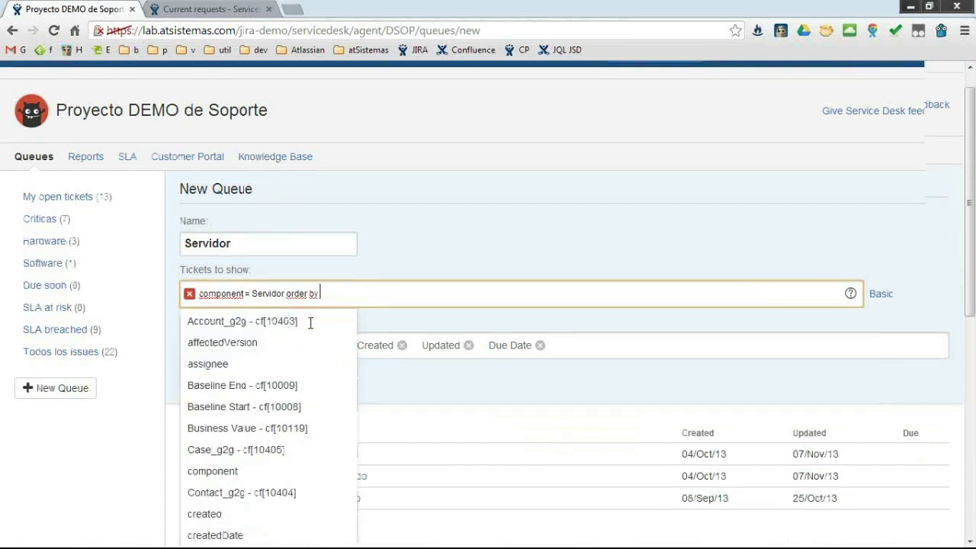
{"action": "type", "text": "c"}
{"action": "type", "text": "rea"}
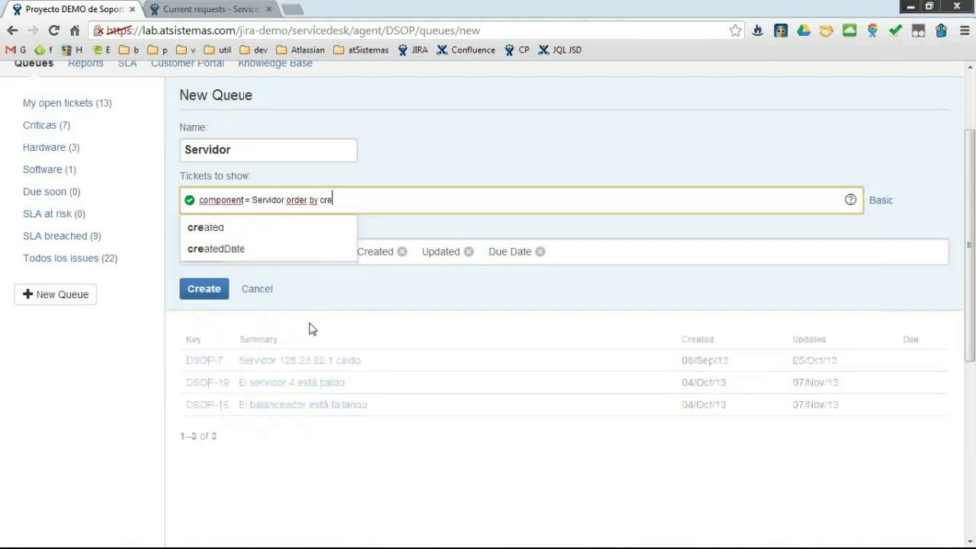
{"action": "key", "text": "Down"}
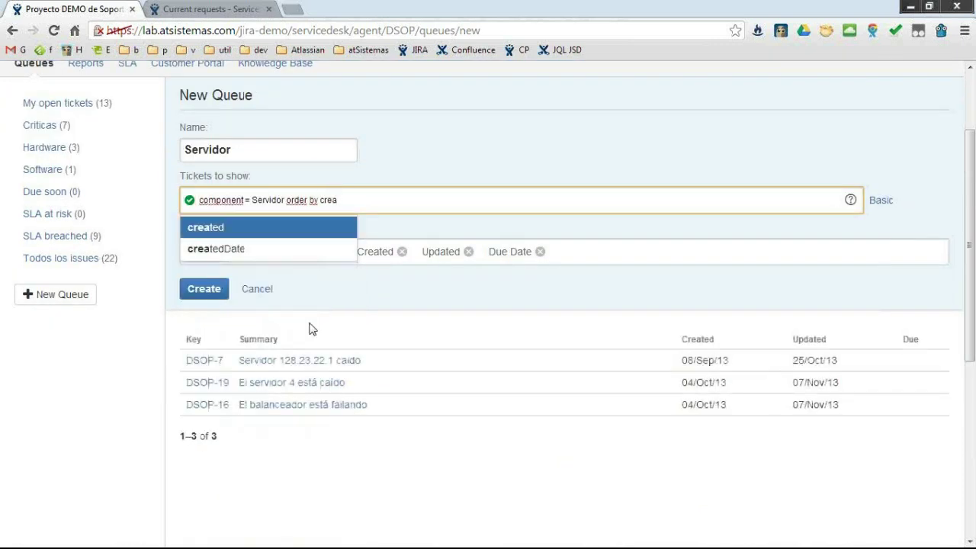
{"action": "key", "text": "Return"}
{"action": "type", "text": "desc"}
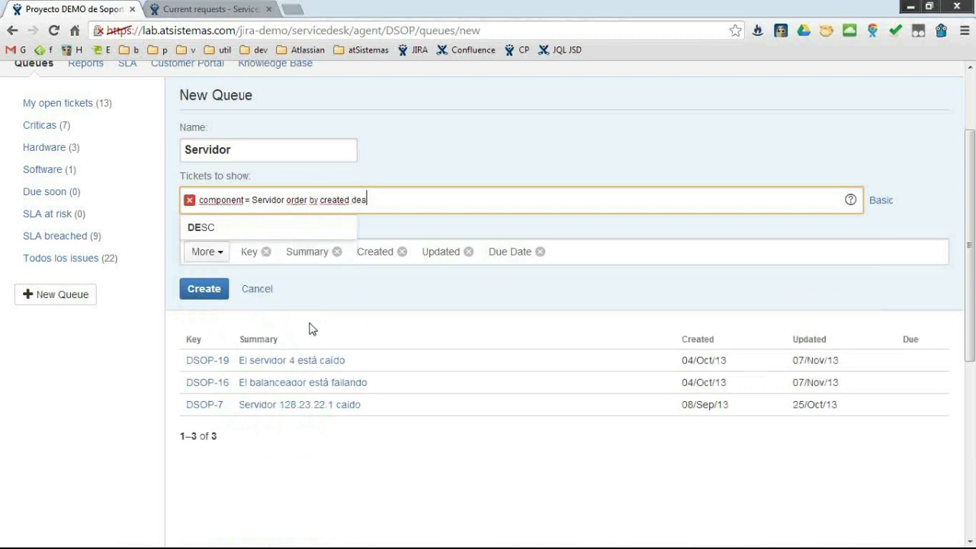
Step: Replace the Due Date column of the new Servidor queue with the Status column
{"action": "left_click", "coordinate": [539, 254]}
{"action": "left_click", "coordinate": [226, 256]}
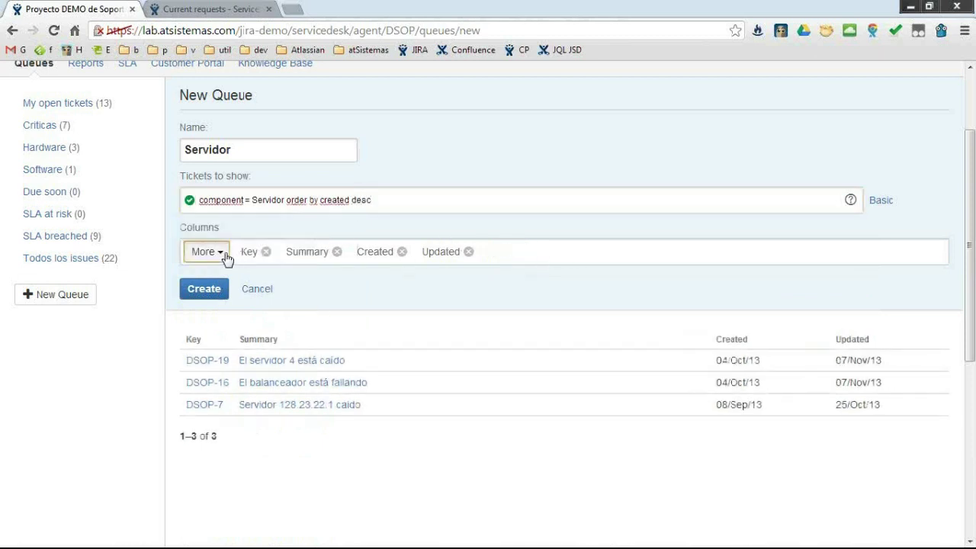
{"action": "scroll", "coordinate": [233, 389], "scroll_direction": "down", "scroll_amount": 8}
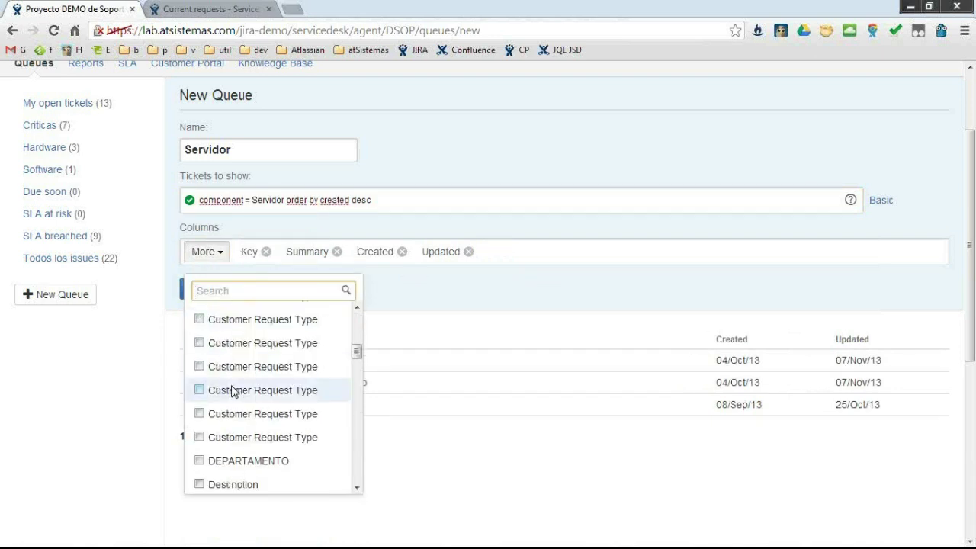
{"action": "scroll", "coordinate": [233, 390], "scroll_direction": "down", "scroll_amount": 10}
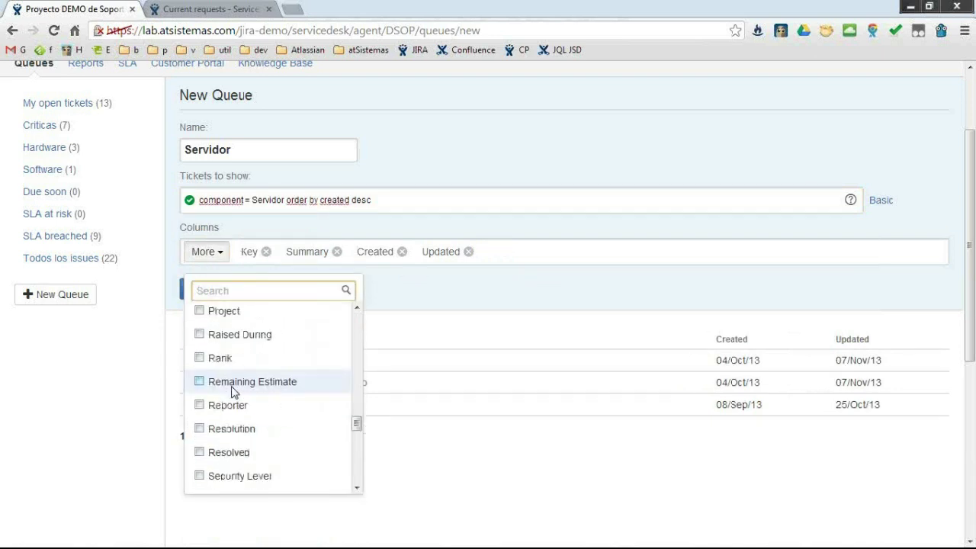
{"action": "scroll", "coordinate": [235, 415], "scroll_direction": "down", "scroll_amount": 3}
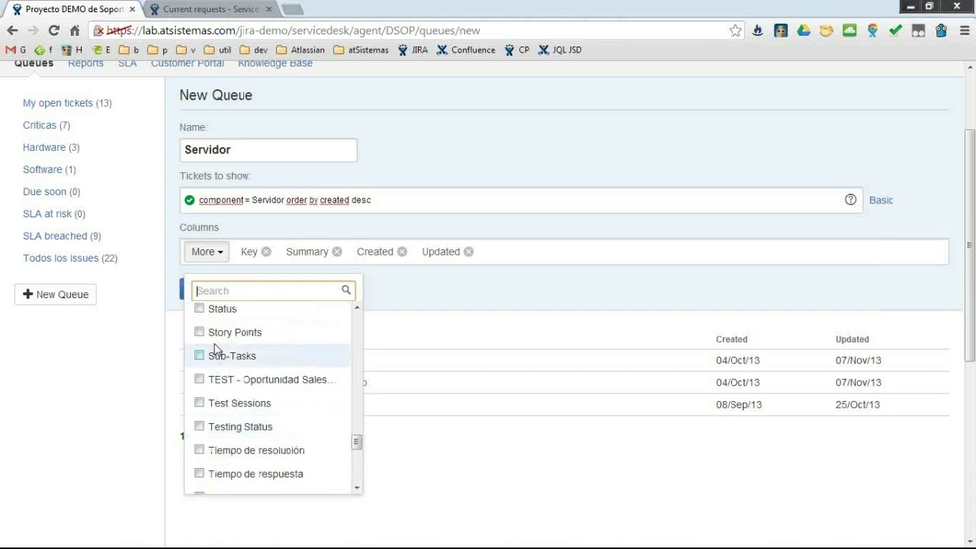
{"action": "left_click", "coordinate": [207, 312]}
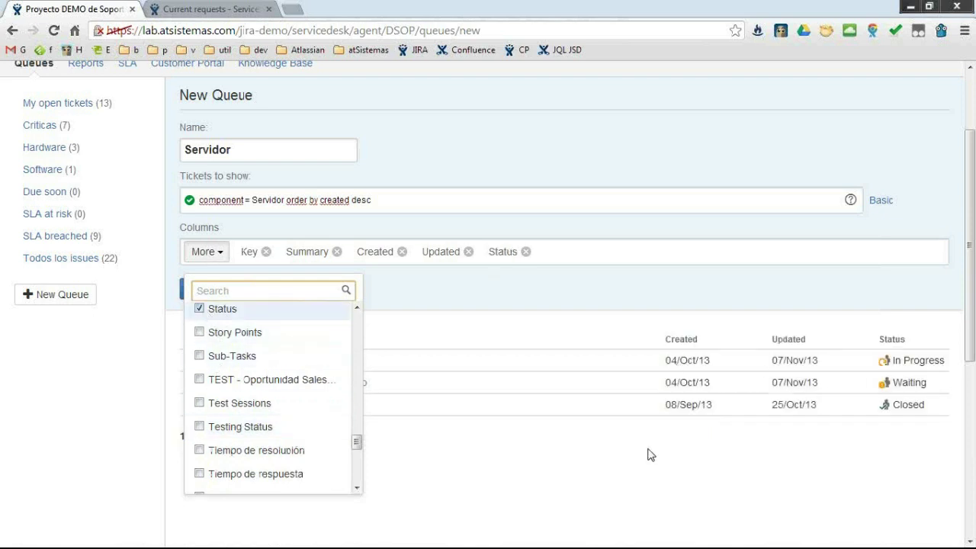
{"action": "left_click", "coordinate": [364, 479]}
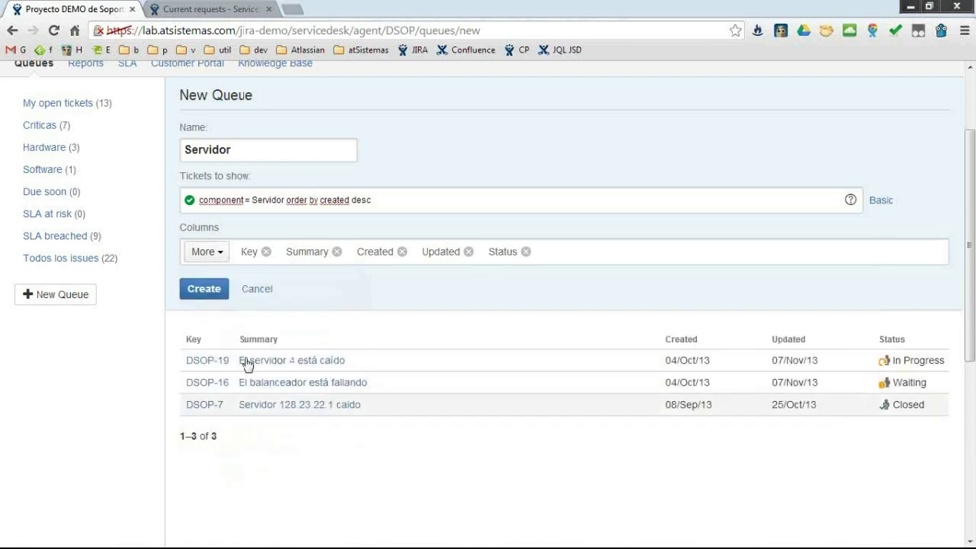
Step: Create the Servidor queue and move it between Criticas and Hardware in the queue list
{"action": "left_click", "coordinate": [218, 289]}
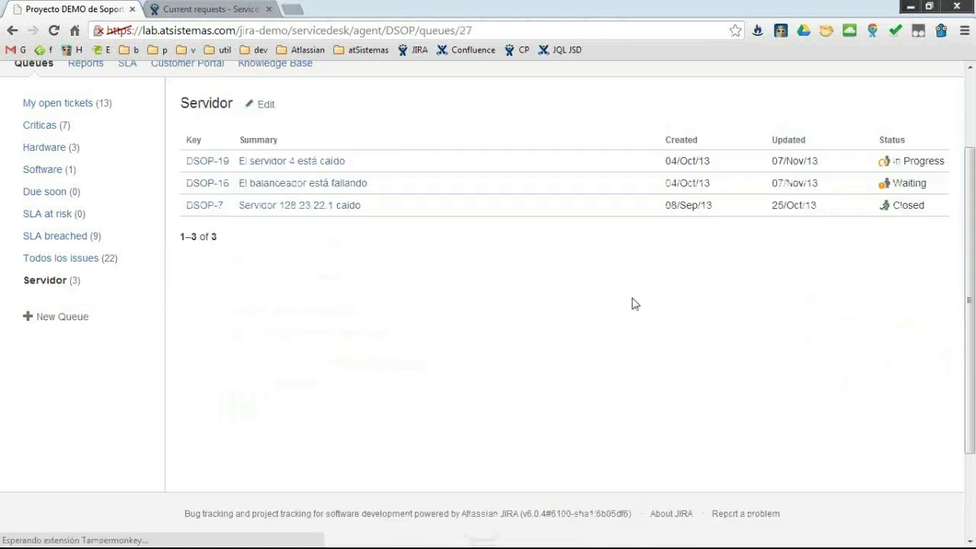
{"action": "left_click_drag", "start_coordinate": [22, 288], "coordinate": [26, 149]}
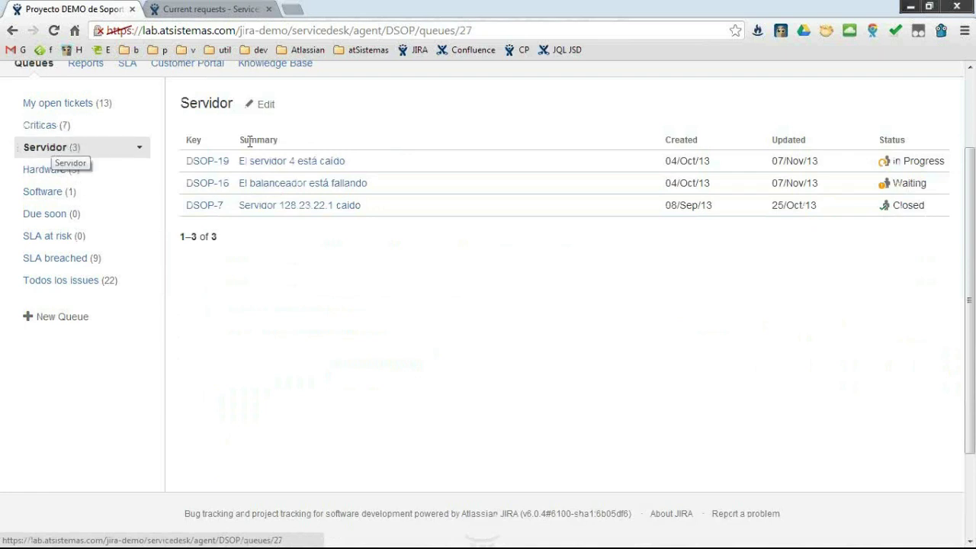
{"action": "scroll", "coordinate": [359, 214], "scroll_direction": "up", "scroll_amount": 3}
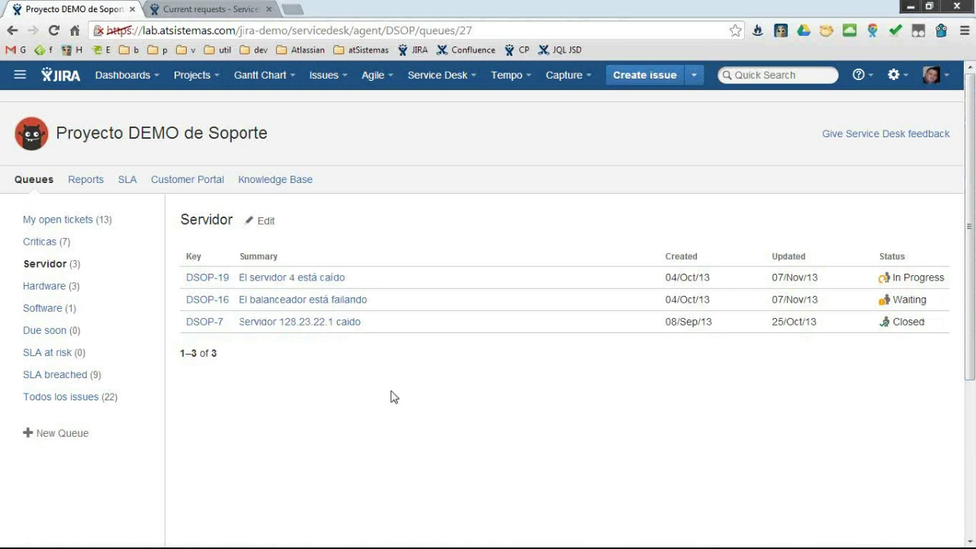
Step: Open the colour printer request from the Hardware queue, examine its workflow diagram and close the diagram
{"action": "left_click", "coordinate": [38, 288]}
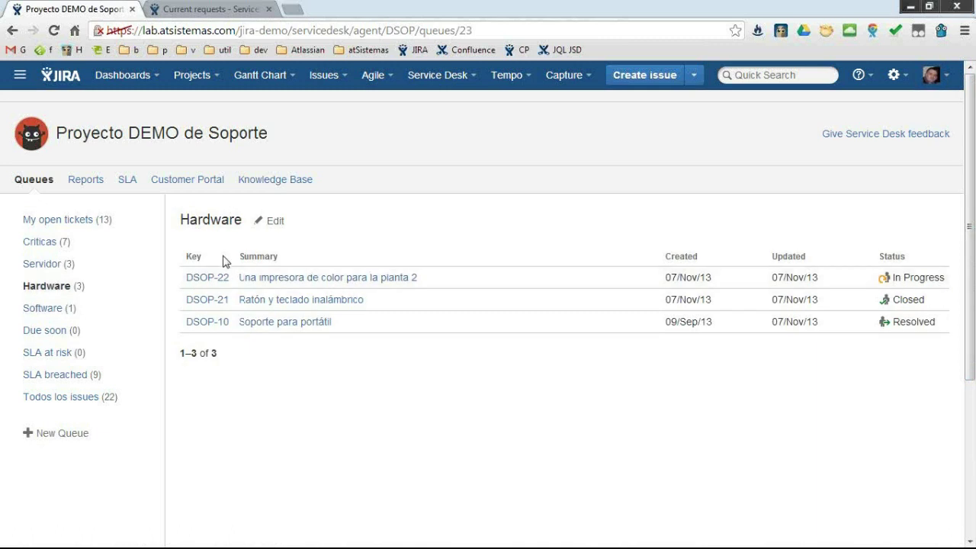
{"action": "left_click", "coordinate": [340, 283]}
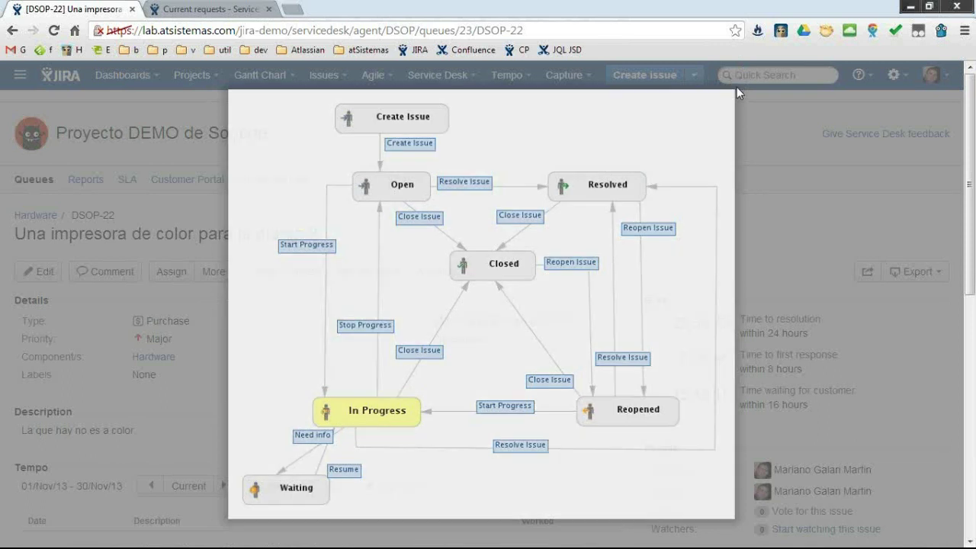
{"action": "left_click", "coordinate": [735, 88]}
Step: Open the project's Time to first response SLA metric for editing and review its start, pause and stop conditions
{"action": "left_click", "coordinate": [127, 186]}
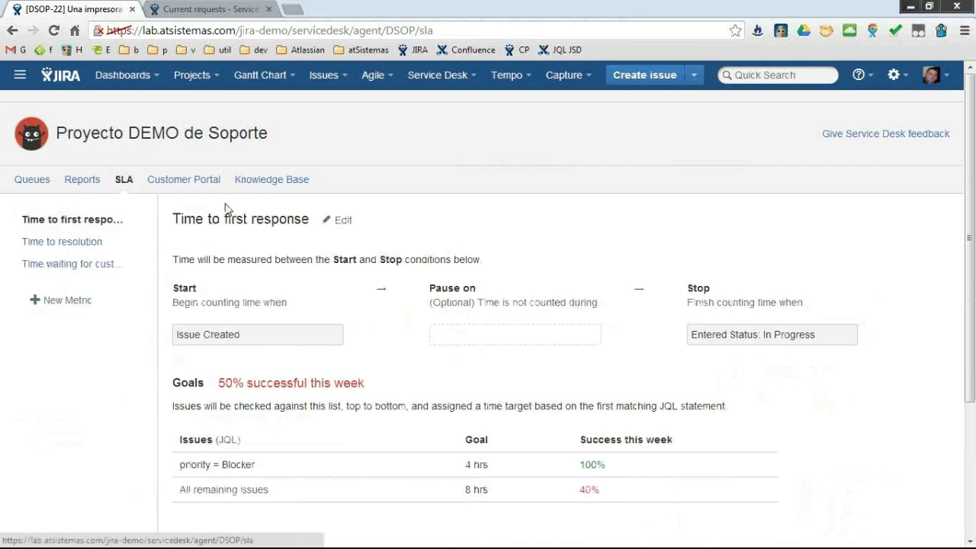
{"action": "left_click", "coordinate": [342, 220]}
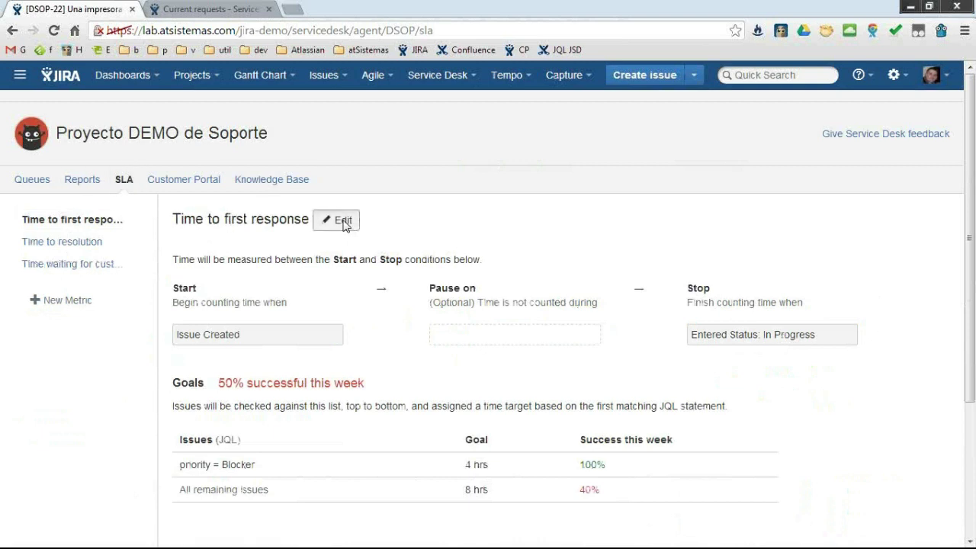
{"action": "scroll", "coordinate": [328, 297], "scroll_direction": "down", "scroll_amount": 1}
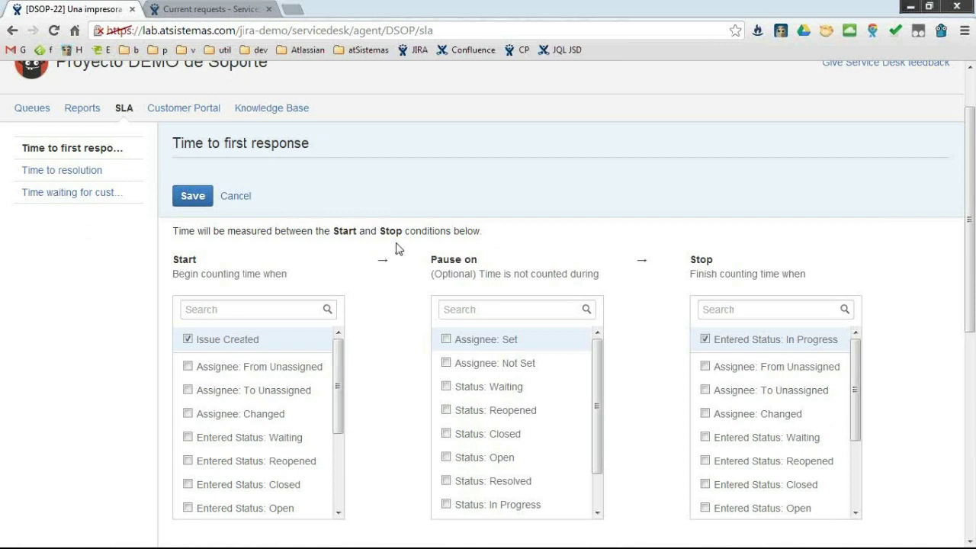
{"action": "scroll", "coordinate": [397, 248], "scroll_direction": "down", "scroll_amount": 1}
{"action": "scroll", "coordinate": [397, 249], "scroll_direction": "up", "scroll_amount": 1}
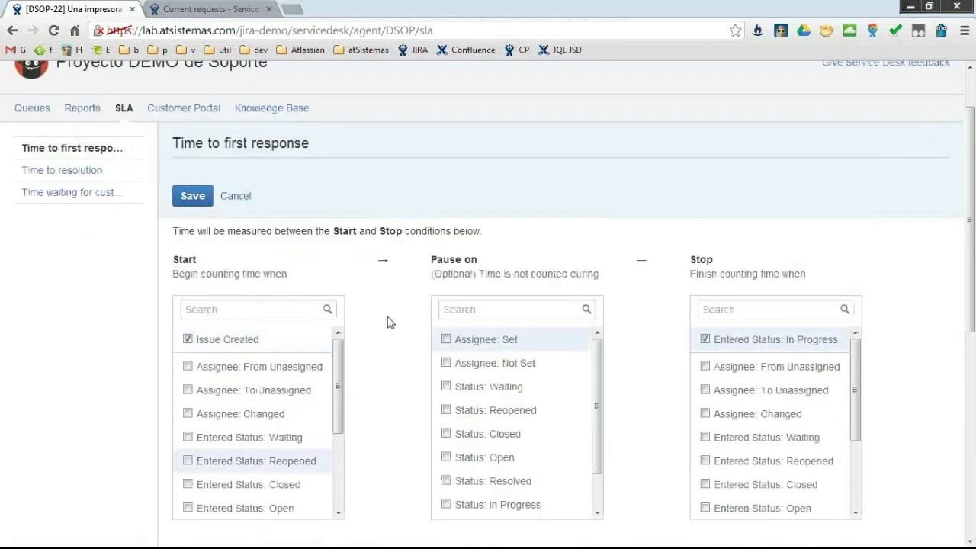
{"action": "scroll", "coordinate": [387, 324], "scroll_direction": "down", "scroll_amount": 1}
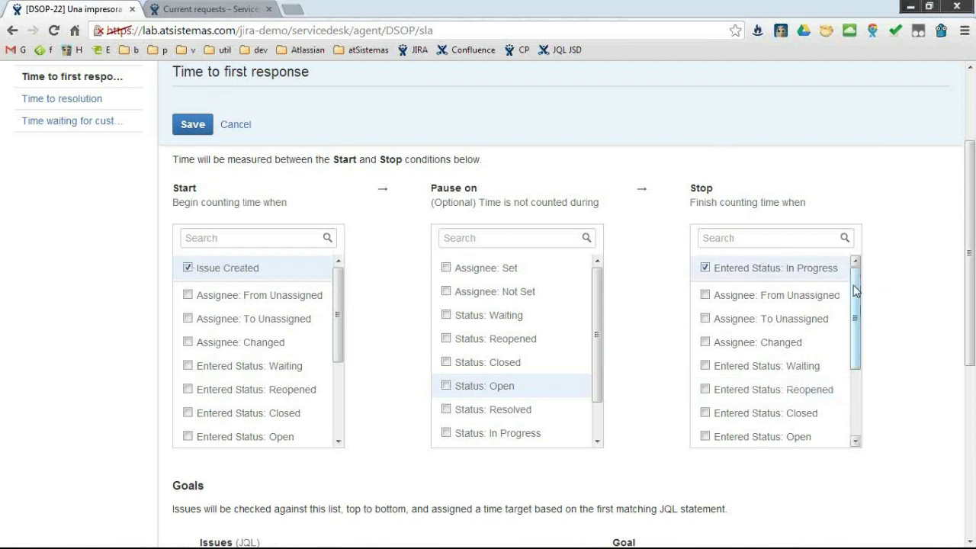
Step: Add Comment: For Reporter as a stop condition of the Time to first response metric, keeping Entered Status: In Progress selected
{"action": "left_click_drag", "start_coordinate": [856, 291], "coordinate": [864, 387]}
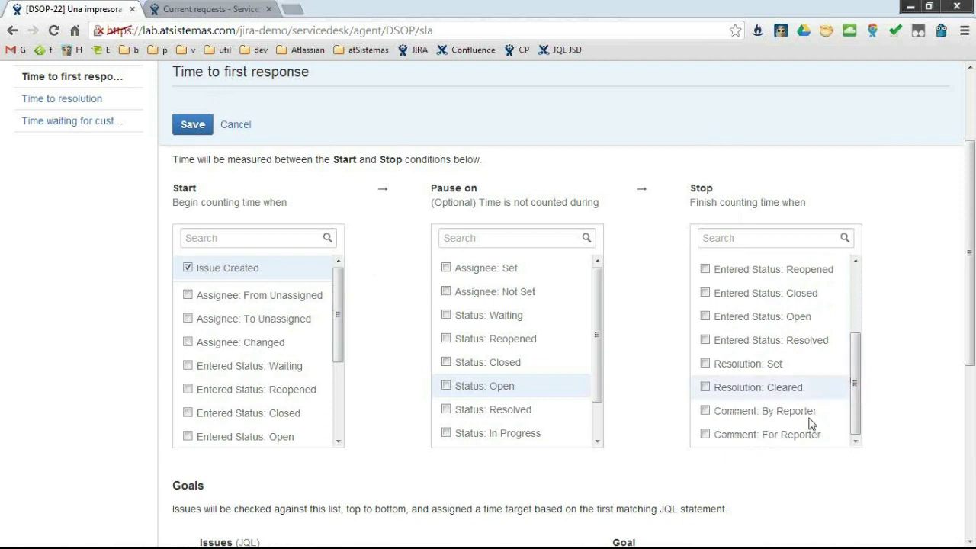
{"action": "left_click", "coordinate": [747, 436]}
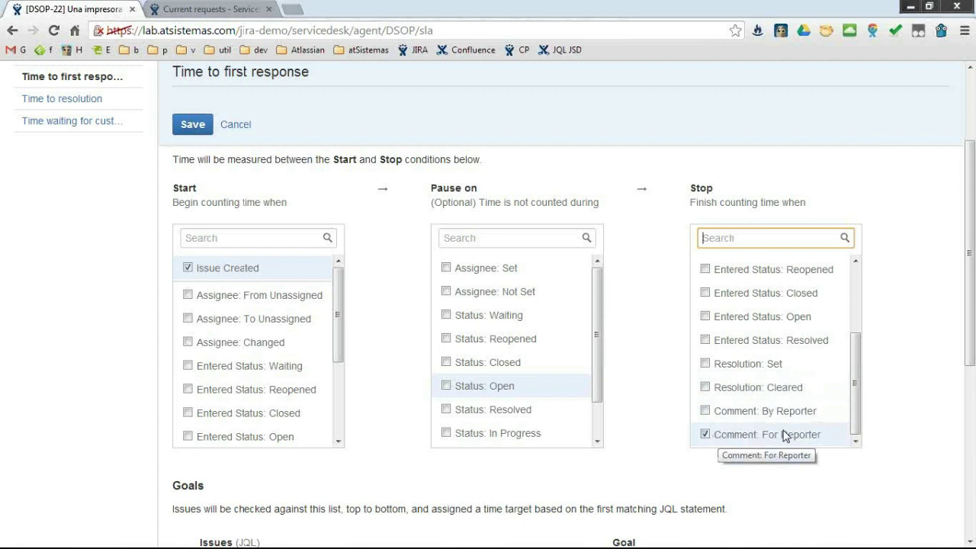
{"action": "left_click_drag", "start_coordinate": [855, 373], "coordinate": [799, 253]}
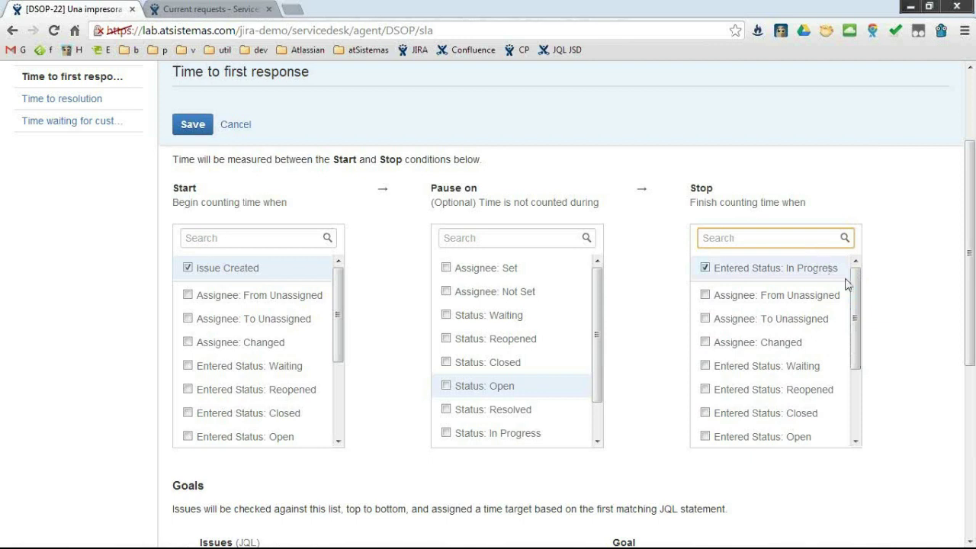
{"action": "left_click_drag", "start_coordinate": [854, 293], "coordinate": [854, 427]}
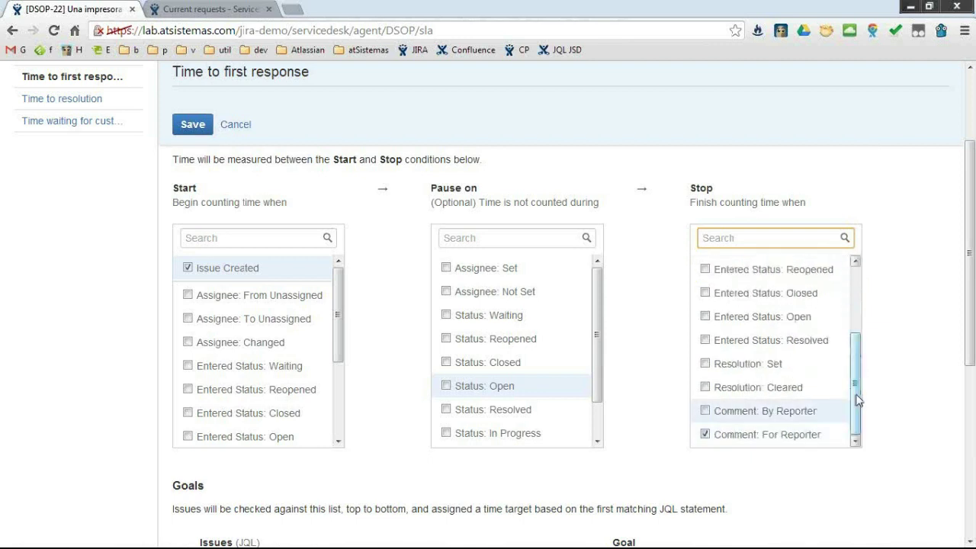
Step: Review the metric's remaining pause conditions and its goals with their JQL statements and hour targets
{"action": "scroll", "coordinate": [402, 283], "scroll_direction": "down", "scroll_amount": 1}
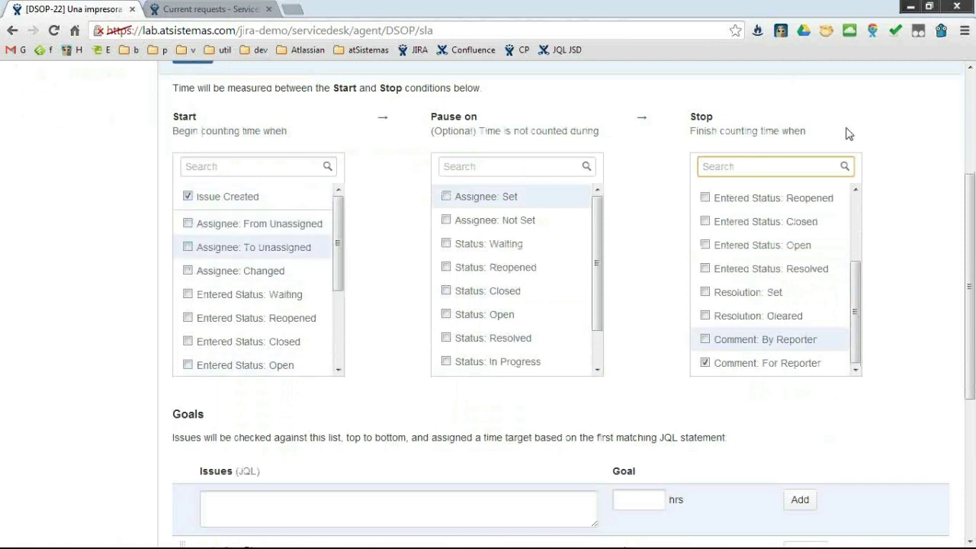
{"action": "scroll", "coordinate": [472, 341], "scroll_direction": "down", "scroll_amount": 1}
{"action": "scroll", "coordinate": [476, 340], "scroll_direction": "down", "scroll_amount": 1}
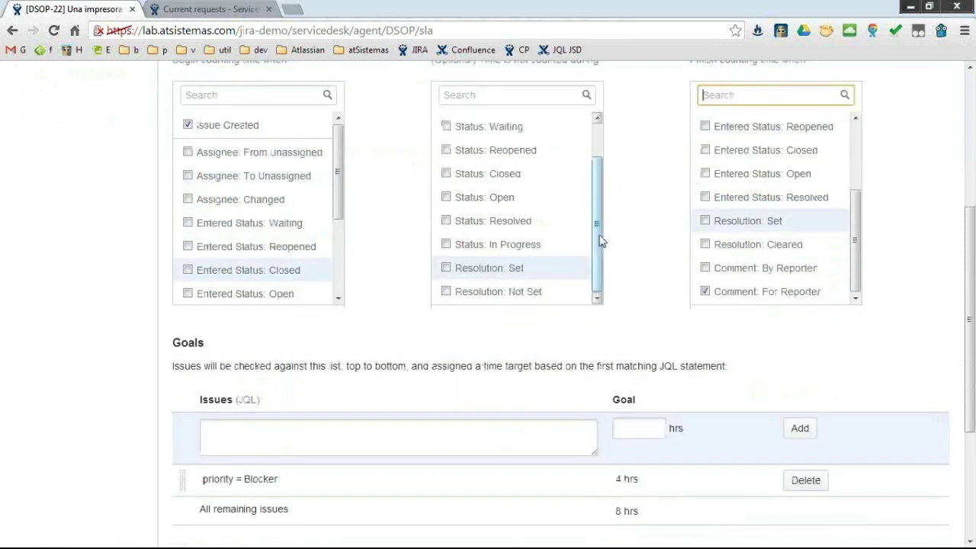
{"action": "scroll", "coordinate": [600, 241], "scroll_direction": "down", "scroll_amount": 2}
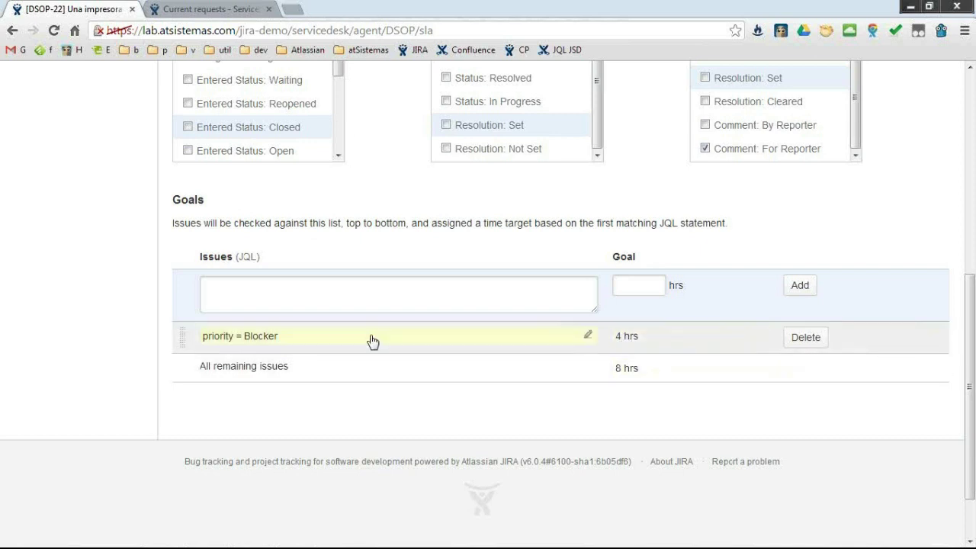
{"action": "scroll", "coordinate": [457, 279], "scroll_direction": "up", "scroll_amount": 2}
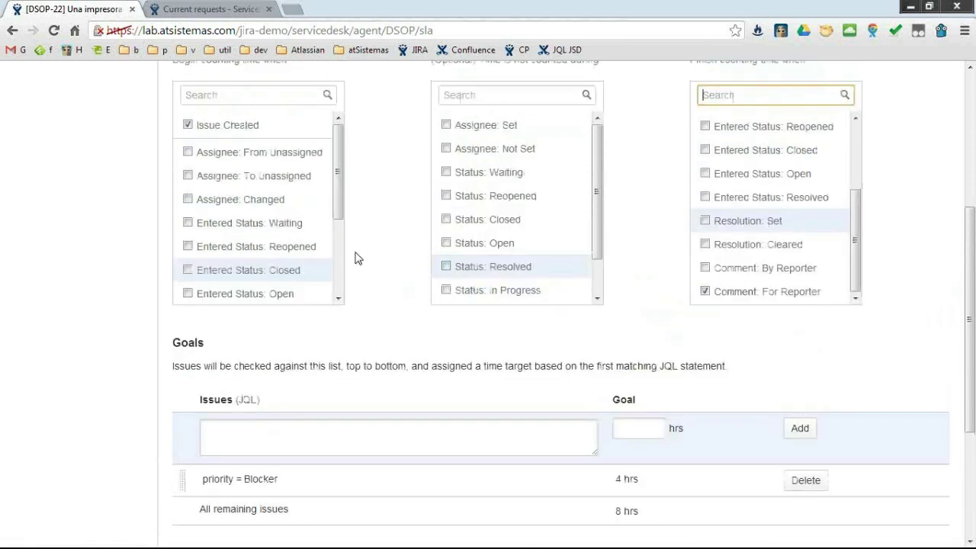
{"action": "scroll", "coordinate": [356, 257], "scroll_direction": "down", "scroll_amount": 2}
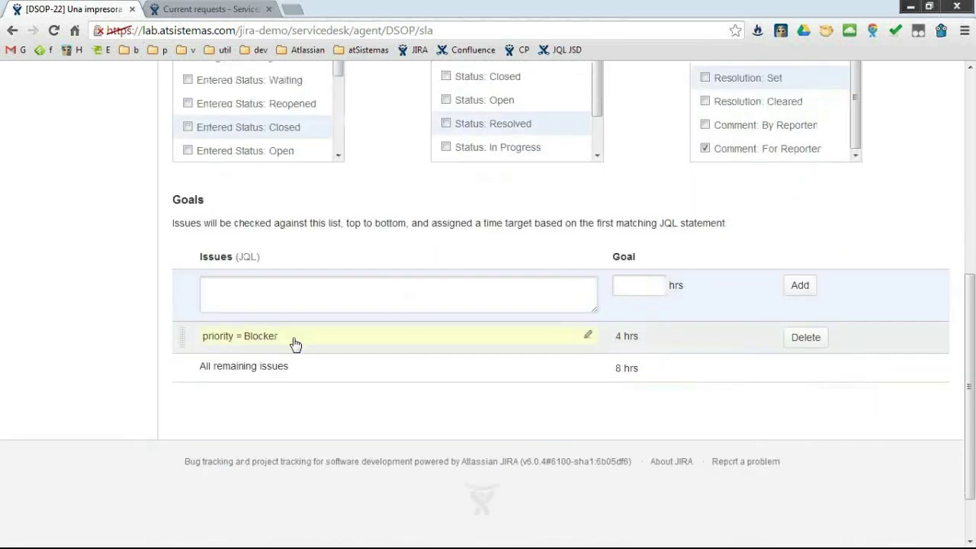
{"action": "left_click", "coordinate": [294, 338]}
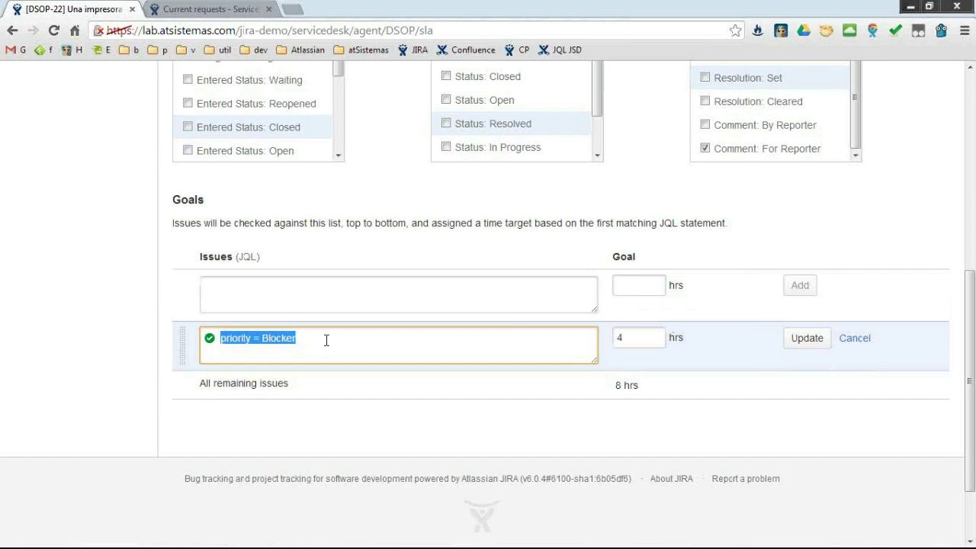
{"action": "left_click", "coordinate": [94, 204]}
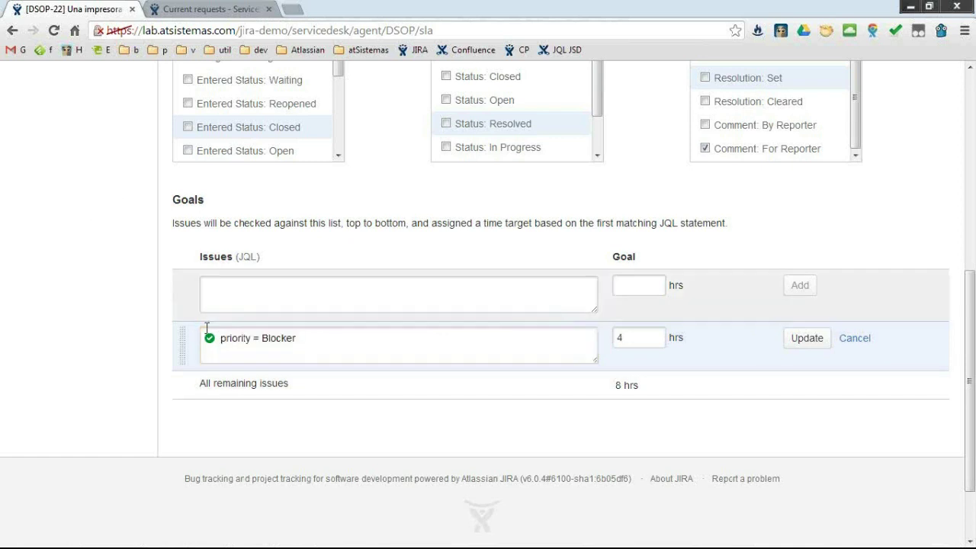
{"action": "left_click", "coordinate": [824, 345]}
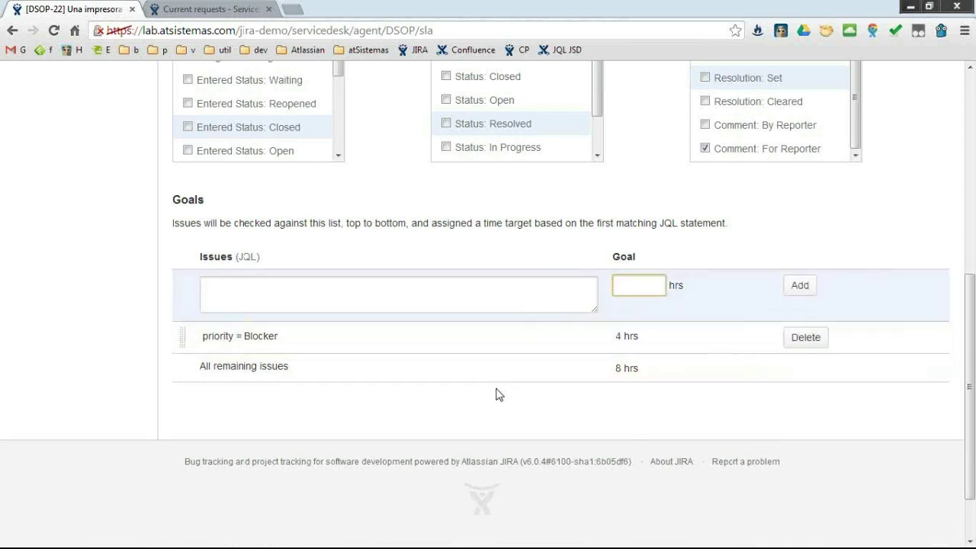
Step: Switch to the Time to resolution metric, discarding the unsaved changes to Time to first response
{"action": "scroll", "coordinate": [495, 394], "scroll_direction": "up", "scroll_amount": 5}
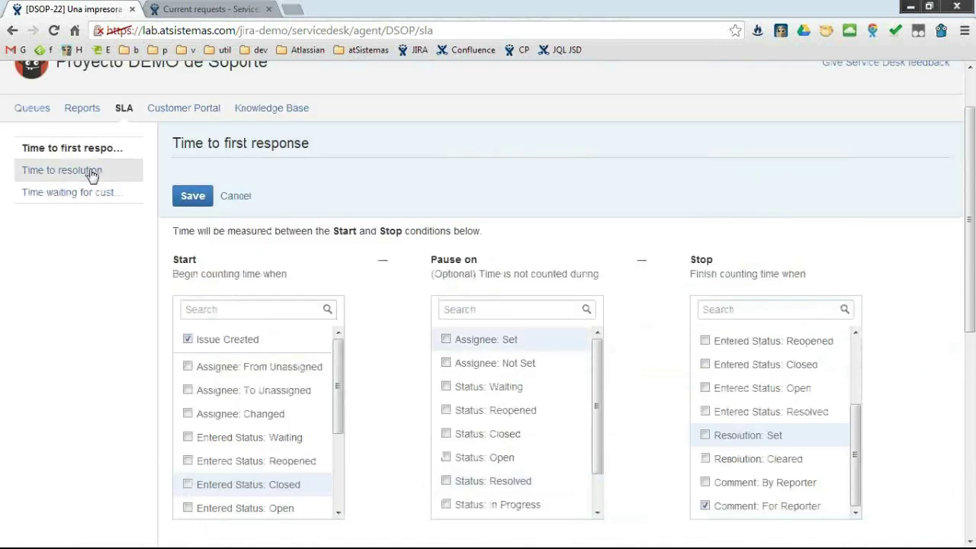
{"action": "left_click", "coordinate": [90, 171]}
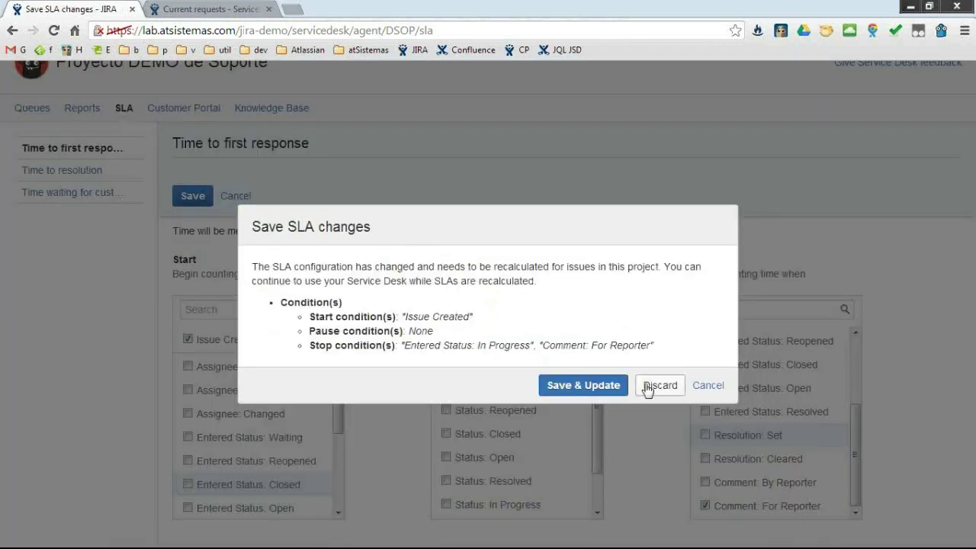
{"action": "left_click", "coordinate": [546, 385]}
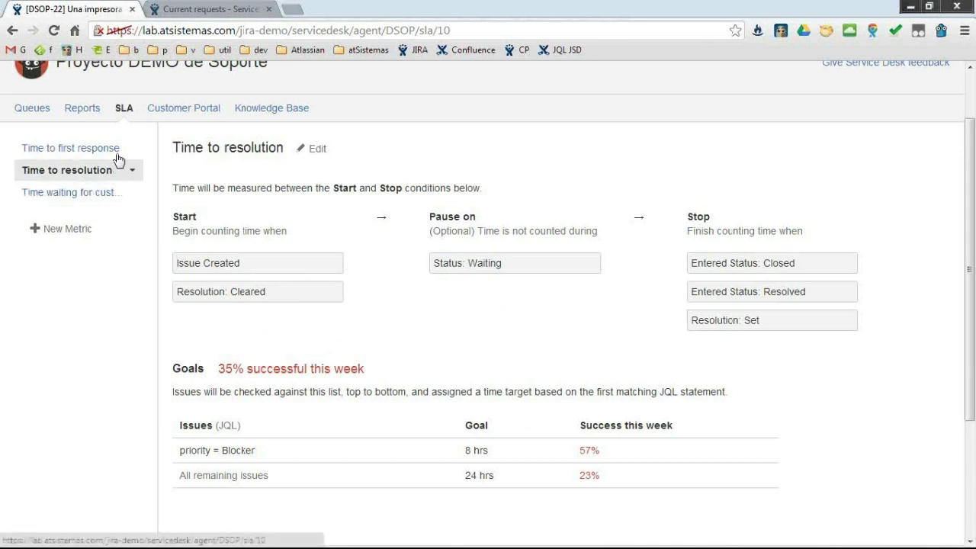
Step: Reopen the Time to first response metric for editing, add Comment: For Reporter as a stop condition and save the SLA changes
{"action": "left_click", "coordinate": [74, 149]}
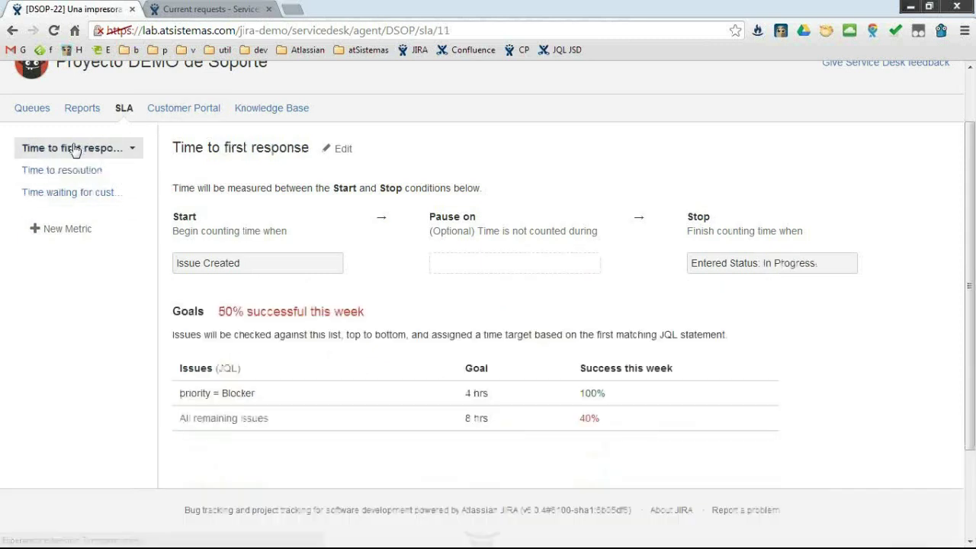
{"action": "left_click", "coordinate": [342, 149]}
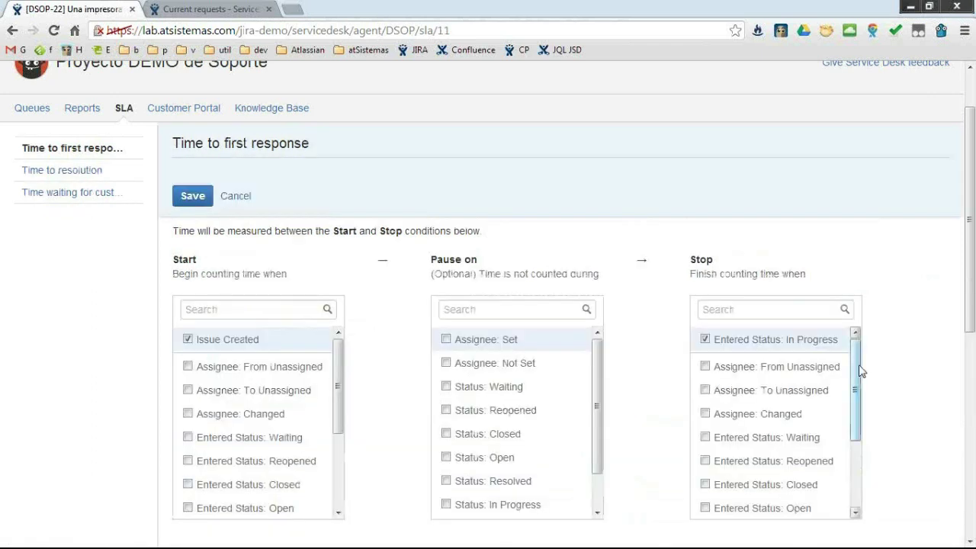
{"action": "left_click_drag", "start_coordinate": [858, 370], "coordinate": [864, 456]}
{"action": "left_click", "coordinate": [754, 505]}
{"action": "scroll", "coordinate": [896, 401], "scroll_direction": "down", "scroll_amount": 6}
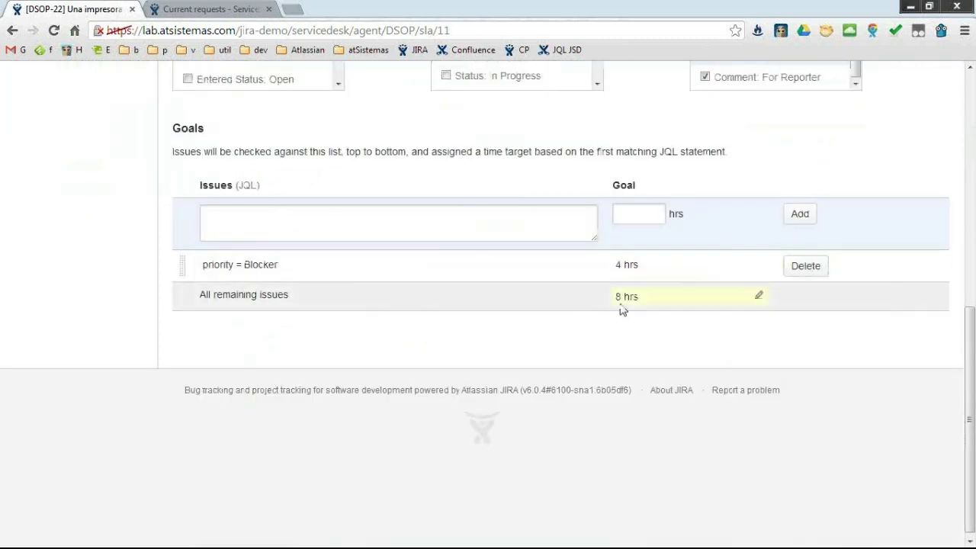
{"action": "scroll", "coordinate": [594, 308], "scroll_direction": "up", "scroll_amount": 1}
{"action": "scroll", "coordinate": [570, 305], "scroll_direction": "up", "scroll_amount": 8}
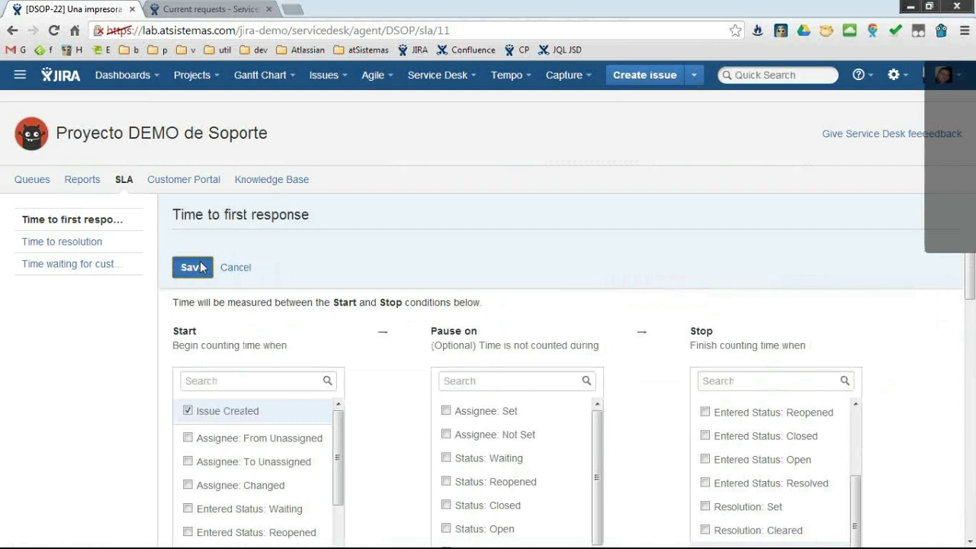
{"action": "left_click", "coordinate": [200, 269]}
{"action": "key", "text": "Return"}
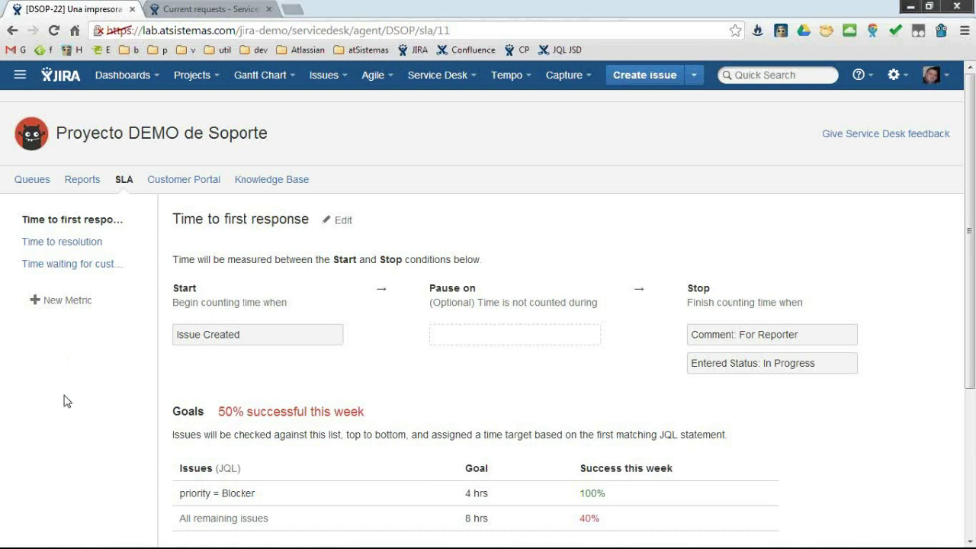
Step: Open the Time to resolution metric and examine its start and pause conditions
{"action": "left_click", "coordinate": [70, 249]}
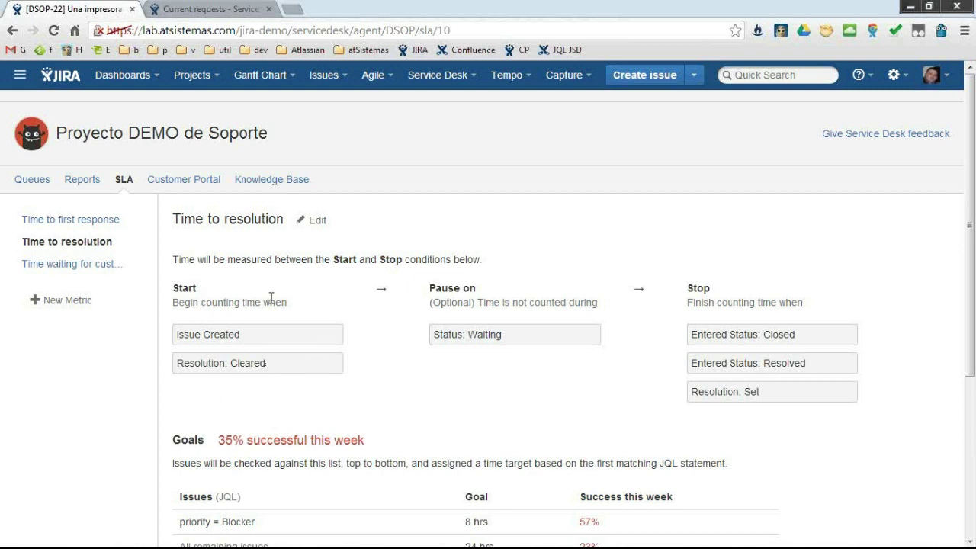
{"action": "scroll", "coordinate": [271, 297], "scroll_direction": "down", "scroll_amount": 1}
{"action": "triple_click", "coordinate": [229, 263]}
{"action": "left_click", "coordinate": [265, 292]}
{"action": "triple_click", "coordinate": [246, 291]}
{"action": "left_click", "coordinate": [215, 324]}
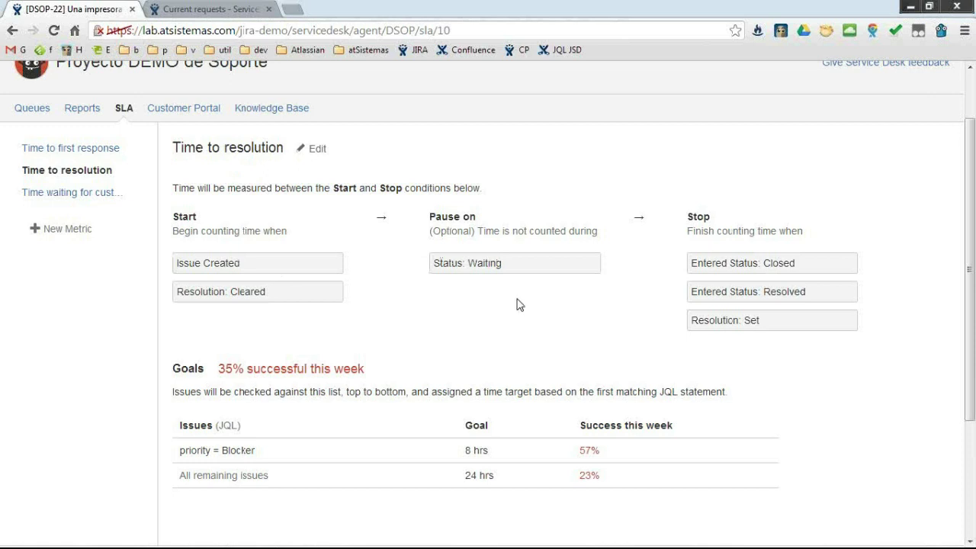
{"action": "left_click_drag", "start_coordinate": [500, 262], "coordinate": [467, 280]}
{"action": "left_click", "coordinate": [492, 286]}
Step: Examine the Time to resolution metric's stop conditions and the weekly success rates of its goals
{"action": "left_click_drag", "start_coordinate": [808, 292], "coordinate": [721, 291]}
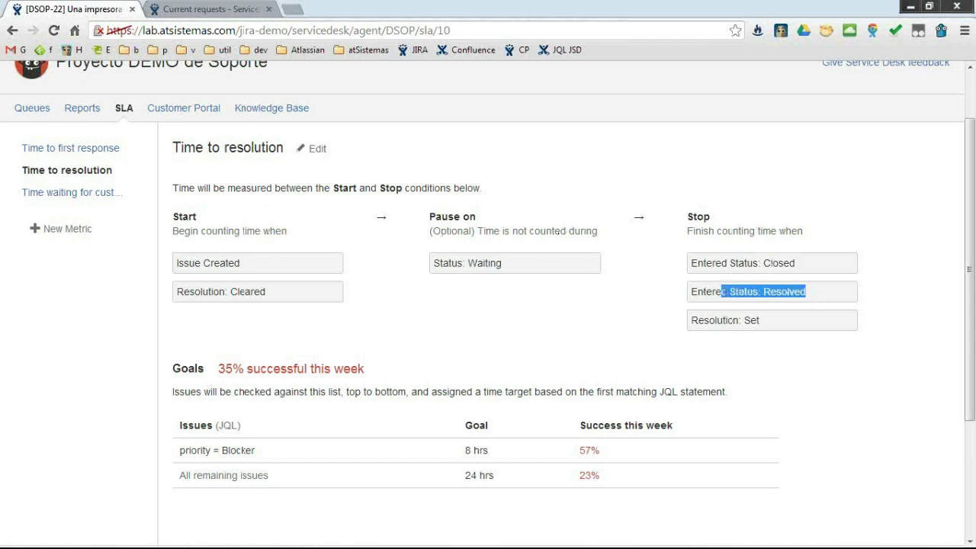
{"action": "left_click_drag", "start_coordinate": [759, 320], "coordinate": [700, 291]}
{"action": "left_click_drag", "start_coordinate": [814, 264], "coordinate": [689, 263]}
{"action": "left_click_drag", "start_coordinate": [810, 267], "coordinate": [690, 263]}
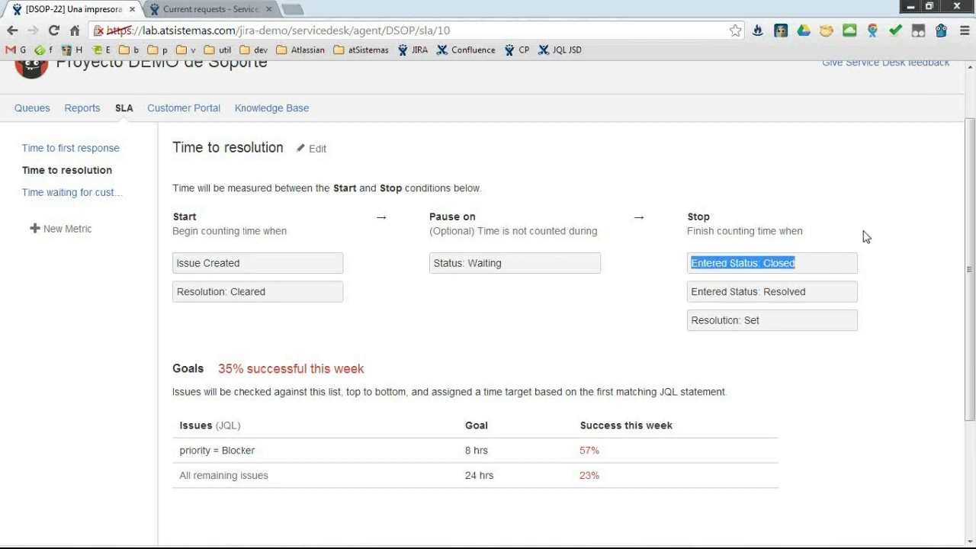
{"action": "left_click", "coordinate": [810, 295]}
{"action": "left_click_drag", "start_coordinate": [807, 291], "coordinate": [693, 293]}
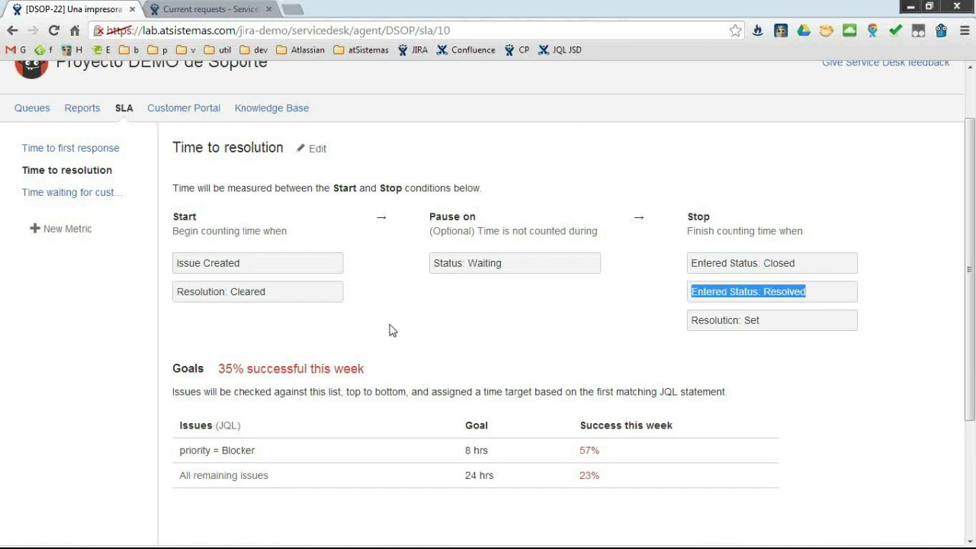
{"action": "scroll", "coordinate": [431, 323], "scroll_direction": "down", "scroll_amount": 1}
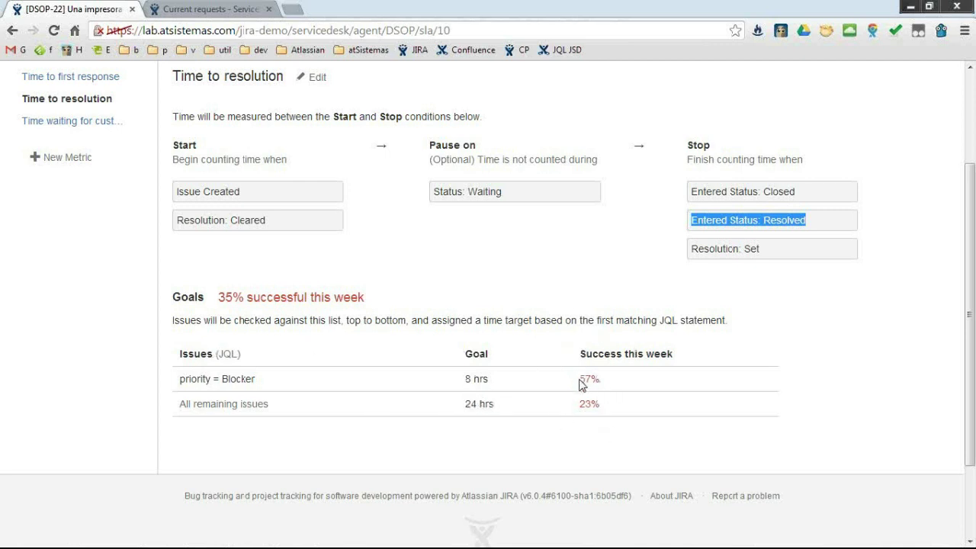
{"action": "left_click_drag", "start_coordinate": [580, 379], "coordinate": [602, 383]}
{"action": "left_click", "coordinate": [614, 396]}
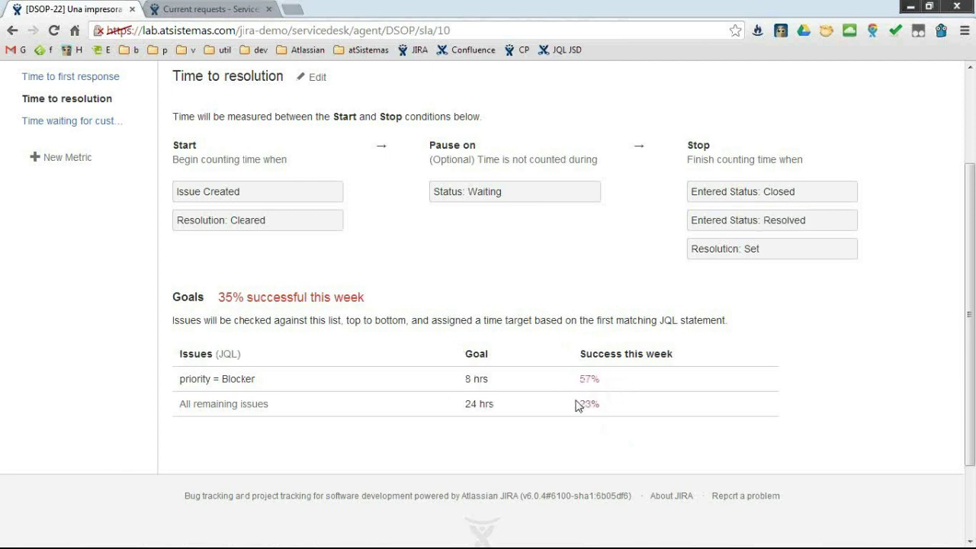
{"action": "left_click_drag", "start_coordinate": [577, 407], "coordinate": [599, 406]}
{"action": "left_click", "coordinate": [594, 407]}
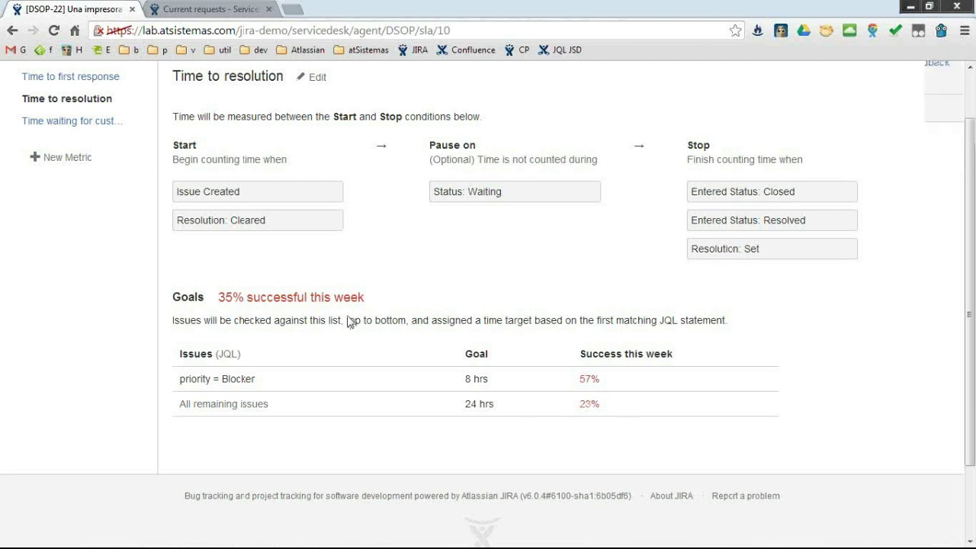
Step: Edit the Time waiting for customer metric, replacing the Issue Created start condition with Entered Status: Waiting
{"action": "scroll", "coordinate": [347, 320], "scroll_direction": "up", "scroll_amount": 2}
{"action": "left_click", "coordinate": [74, 192]}
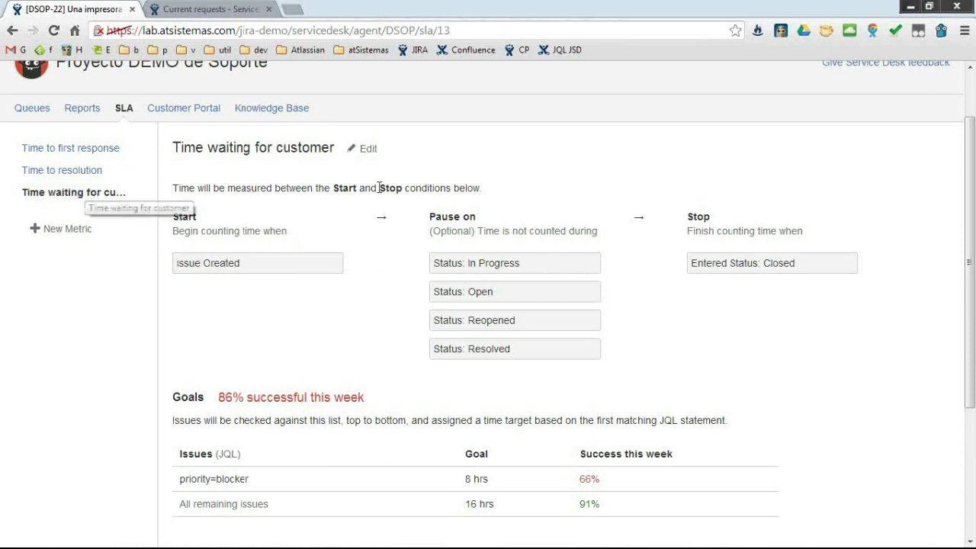
{"action": "left_click", "coordinate": [368, 149]}
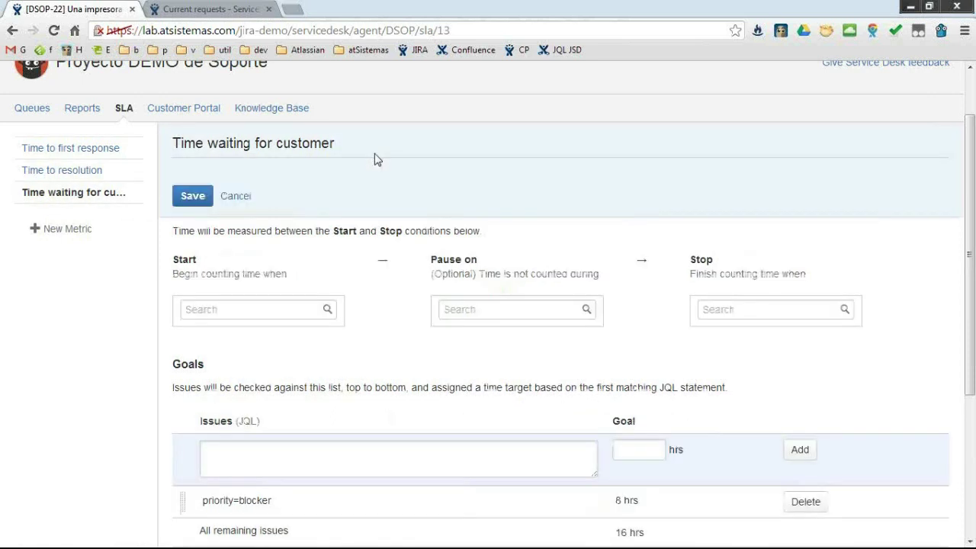
{"action": "left_click", "coordinate": [188, 340]}
{"action": "left_click_drag", "start_coordinate": [345, 394], "coordinate": [339, 416]}
{"action": "left_click", "coordinate": [208, 370]}
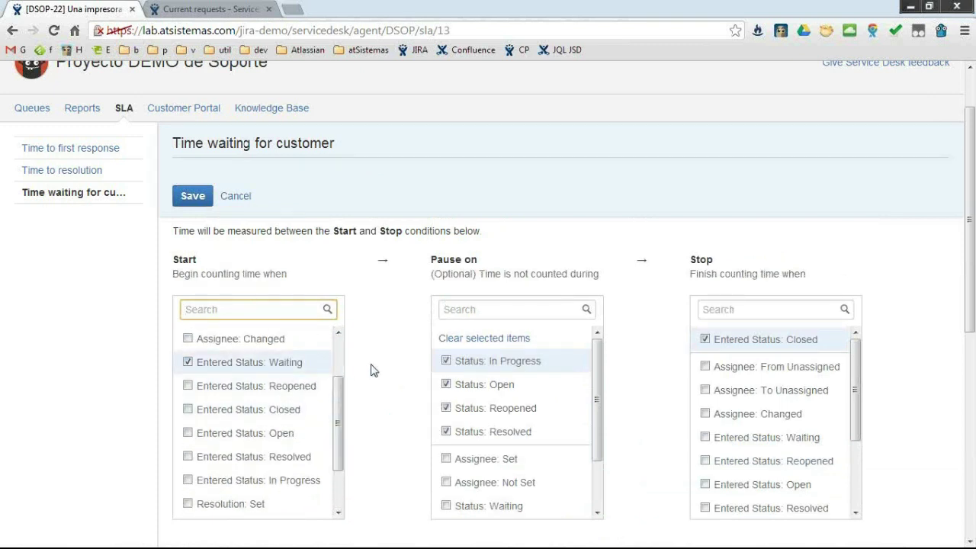
Step: Look through the available start conditions, select Entered Status: Waiting again and save the Time waiting for customer metric
{"action": "scroll", "coordinate": [372, 370], "scroll_direction": "down", "scroll_amount": 3}
{"action": "scroll", "coordinate": [524, 366], "scroll_direction": "up", "scroll_amount": 1}
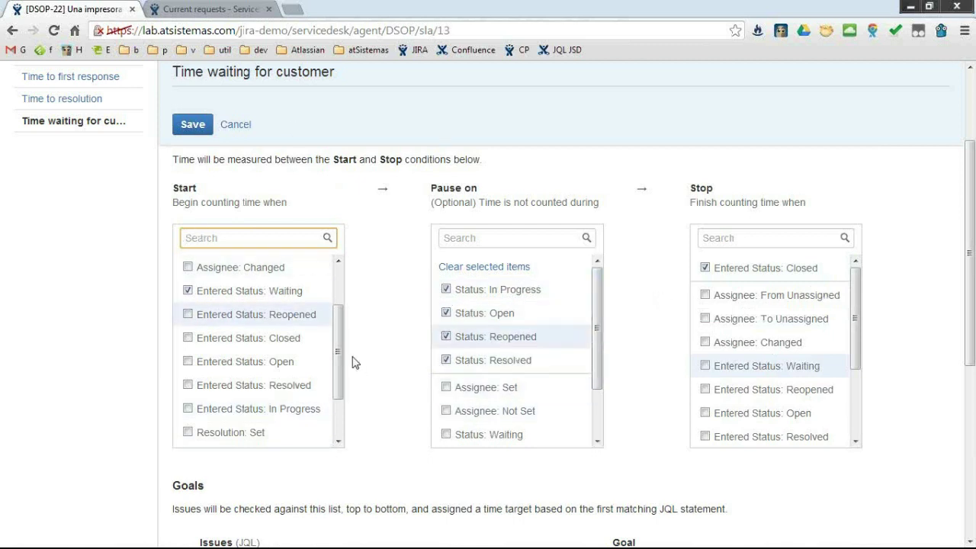
{"action": "left_click_drag", "start_coordinate": [336, 356], "coordinate": [341, 303]}
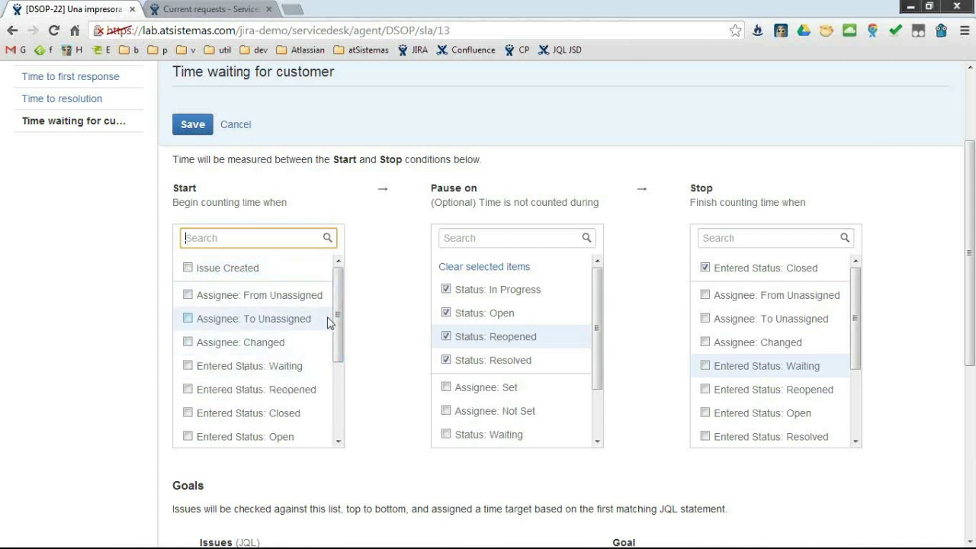
{"action": "left_click_drag", "start_coordinate": [337, 320], "coordinate": [337, 391]}
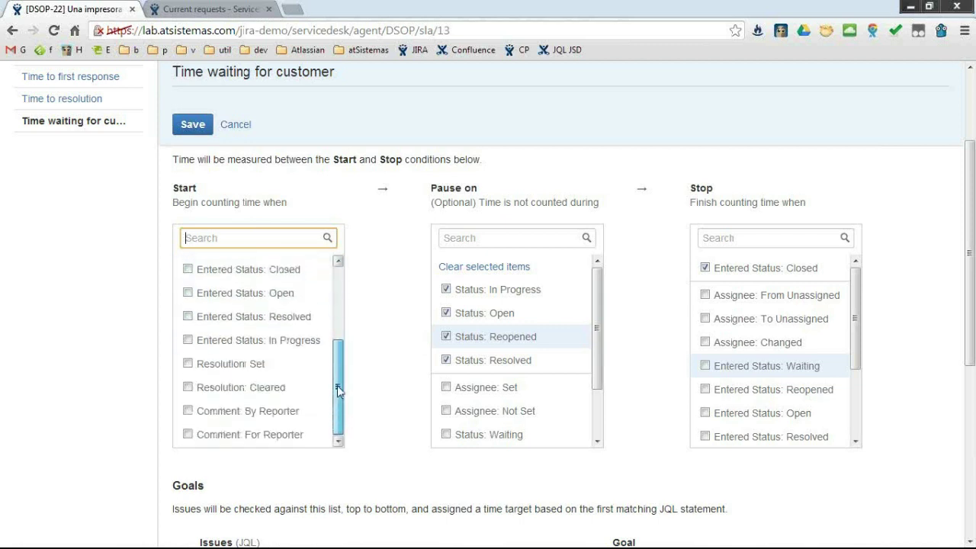
{"action": "left_click_drag", "start_coordinate": [337, 384], "coordinate": [343, 314]}
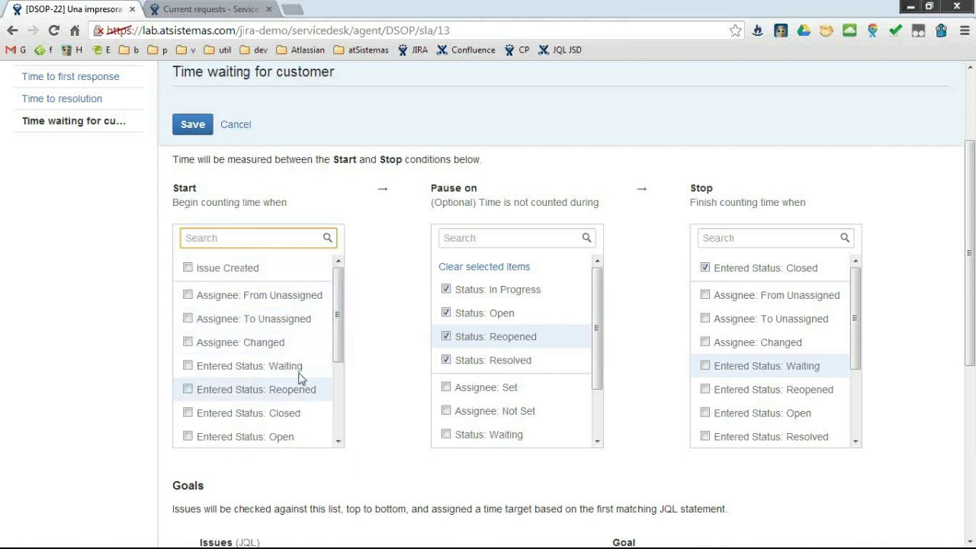
{"action": "left_click", "coordinate": [197, 369]}
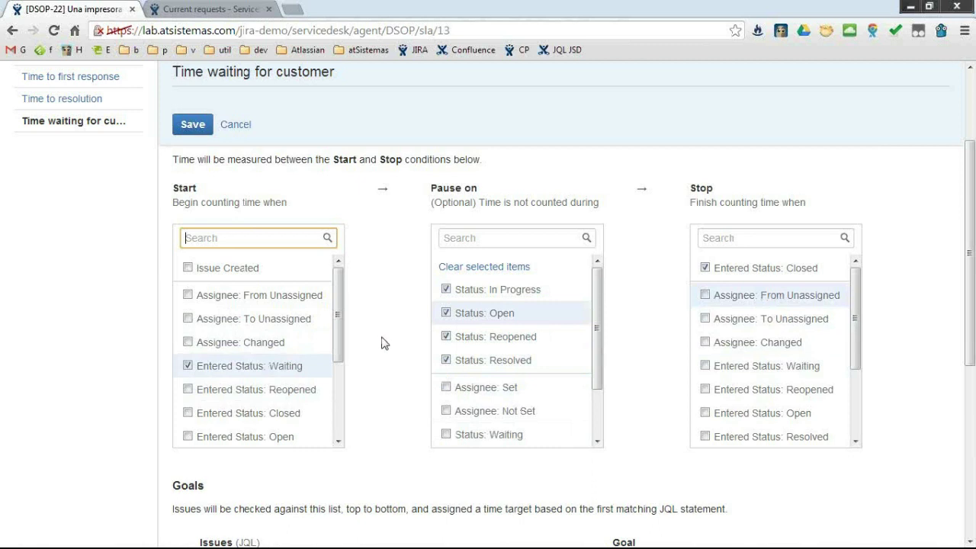
{"action": "scroll", "coordinate": [383, 343], "scroll_direction": "down", "scroll_amount": 3}
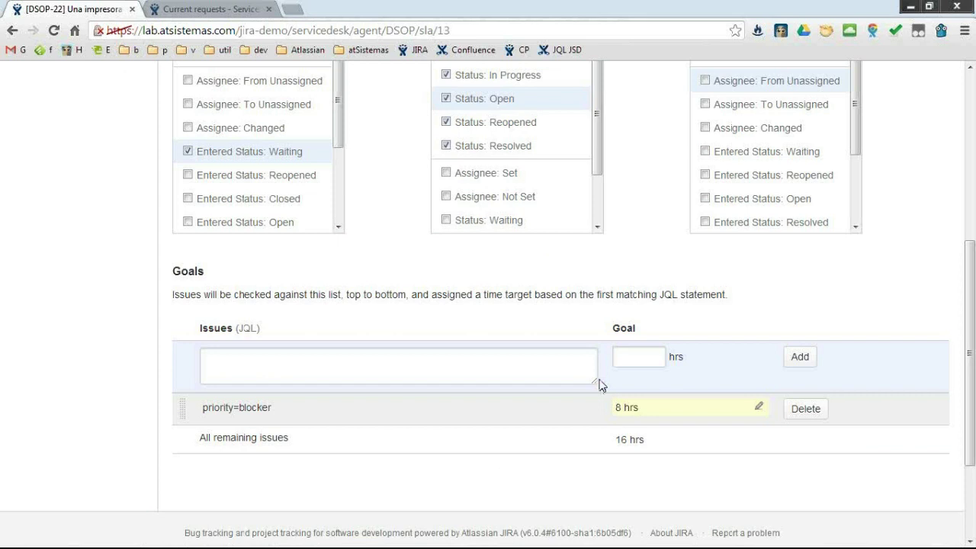
{"action": "scroll", "coordinate": [598, 385], "scroll_direction": "up", "scroll_amount": 5}
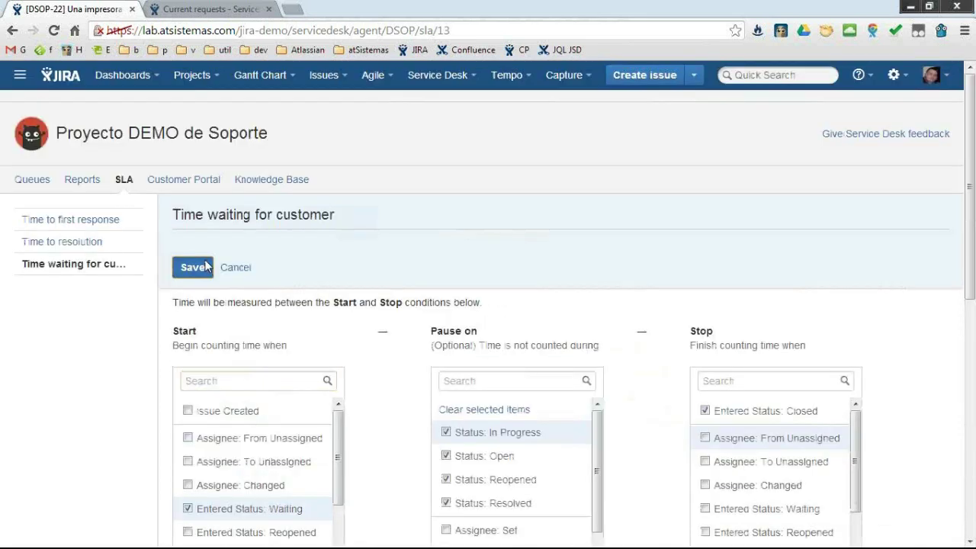
{"action": "left_click", "coordinate": [193, 267]}
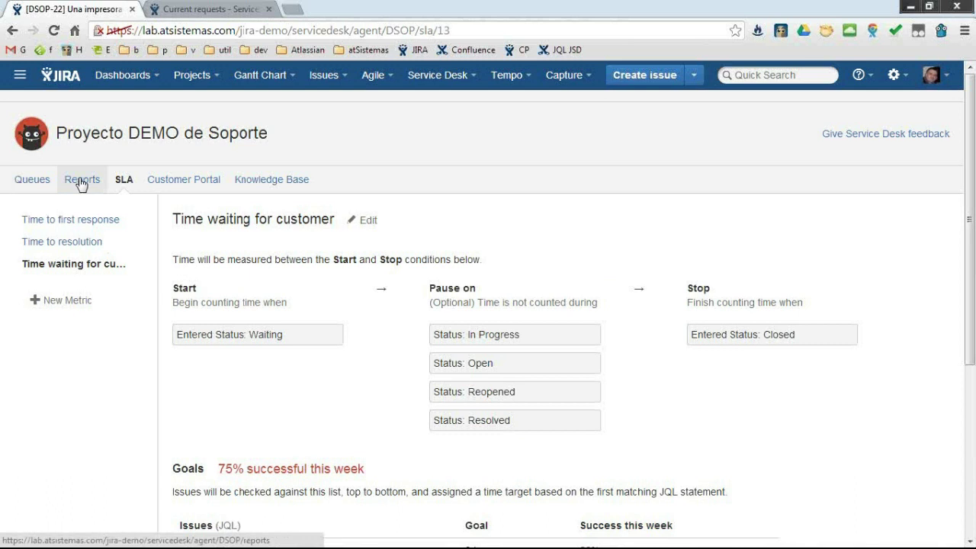
Step: Open the colour printer request from the Hardware queue and examine its SLA timers, particularly Time to first response
{"action": "left_click", "coordinate": [38, 180]}
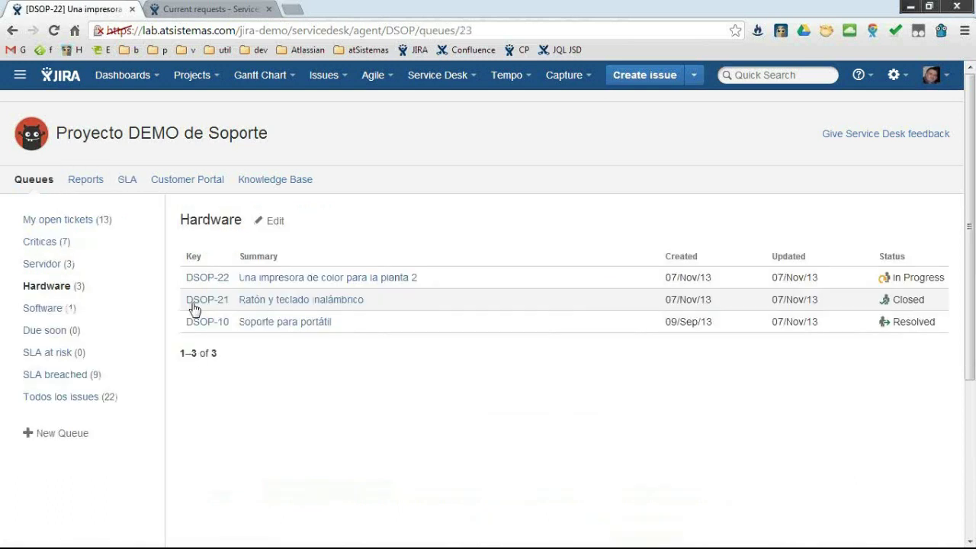
{"action": "left_click", "coordinate": [329, 279]}
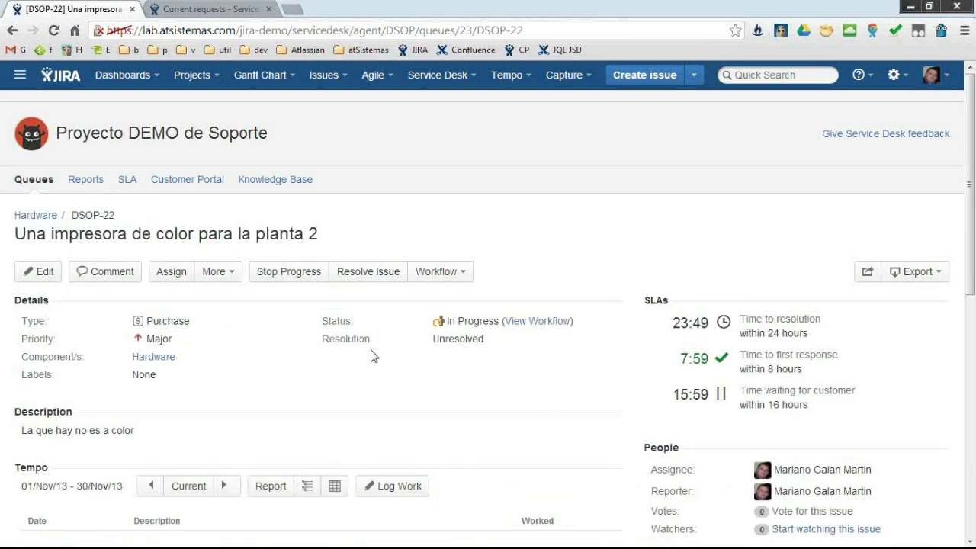
{"action": "scroll", "coordinate": [371, 356], "scroll_direction": "down", "scroll_amount": 1}
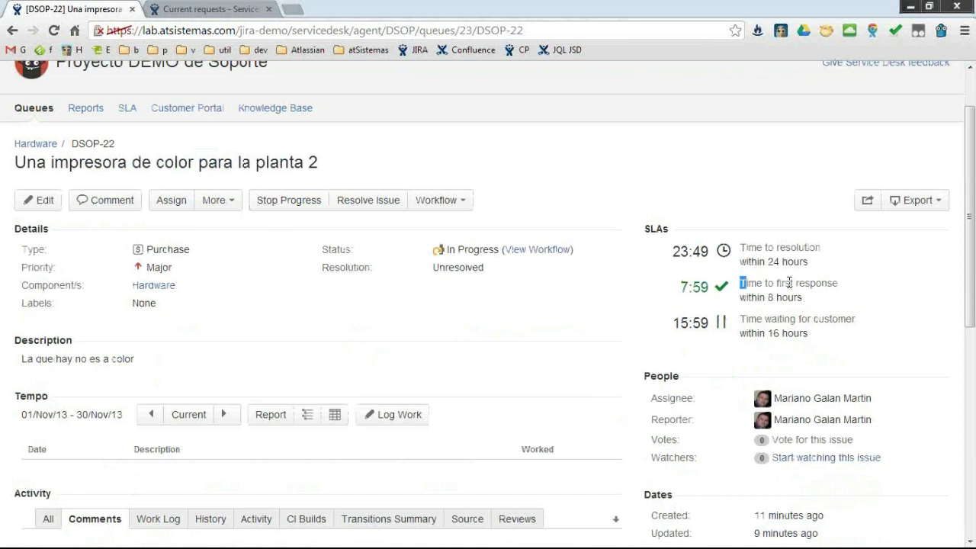
{"action": "left_click_drag", "start_coordinate": [789, 282], "coordinate": [829, 283]}
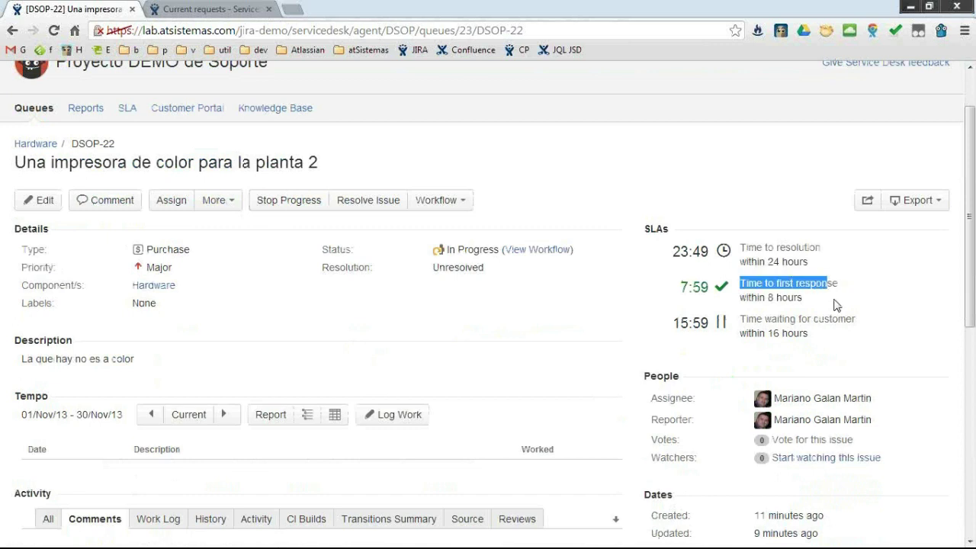
{"action": "left_click", "coordinate": [837, 305]}
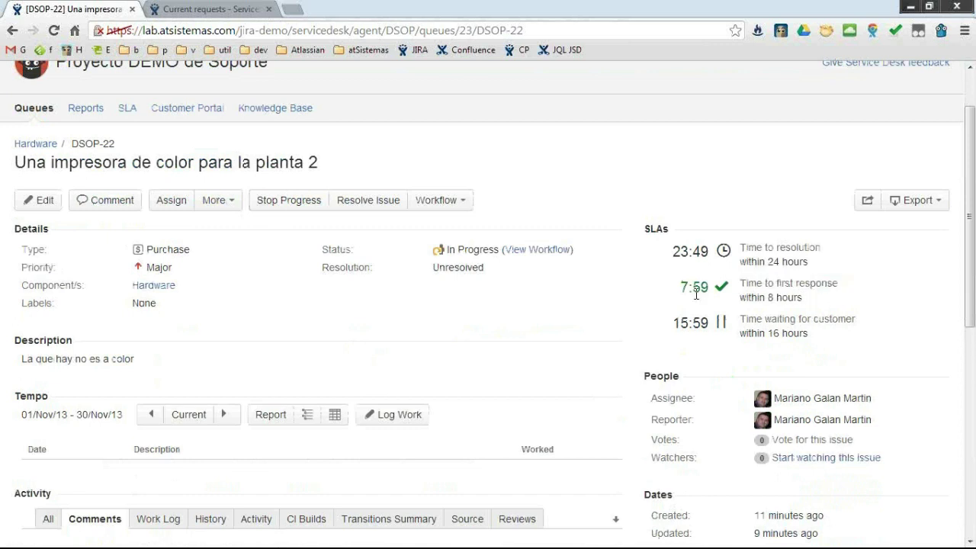
Step: Examine the request's Time to first response, Time waiting for customer and Time to resolution timers, and its workflow diagram
{"action": "left_click_drag", "start_coordinate": [740, 284], "coordinate": [828, 283]}
{"action": "left_click", "coordinate": [827, 300]}
{"action": "left_click_drag", "start_coordinate": [741, 284], "coordinate": [810, 298]}
{"action": "left_click", "coordinate": [810, 298]}
{"action": "left_click_drag", "start_coordinate": [762, 314], "coordinate": [846, 348]}
{"action": "left_click", "coordinate": [830, 341]}
{"action": "mouse_move", "coordinate": [662, 304]}
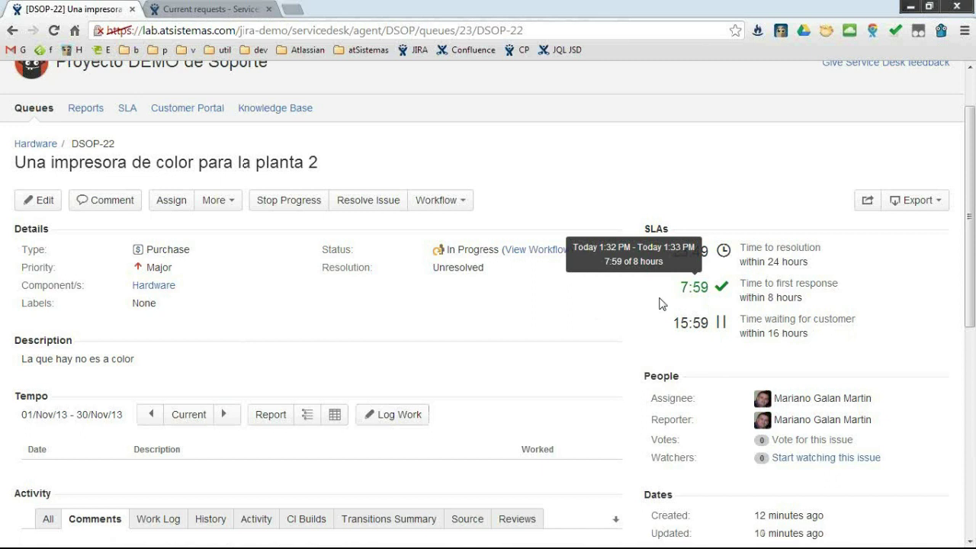
{"action": "left_click_drag", "start_coordinate": [734, 324], "coordinate": [744, 333]}
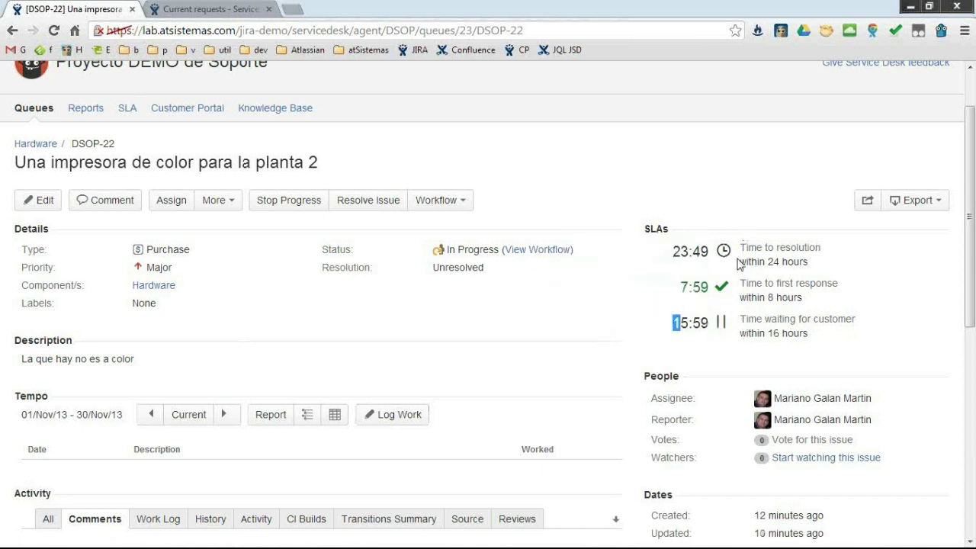
{"action": "left_click", "coordinate": [809, 250]}
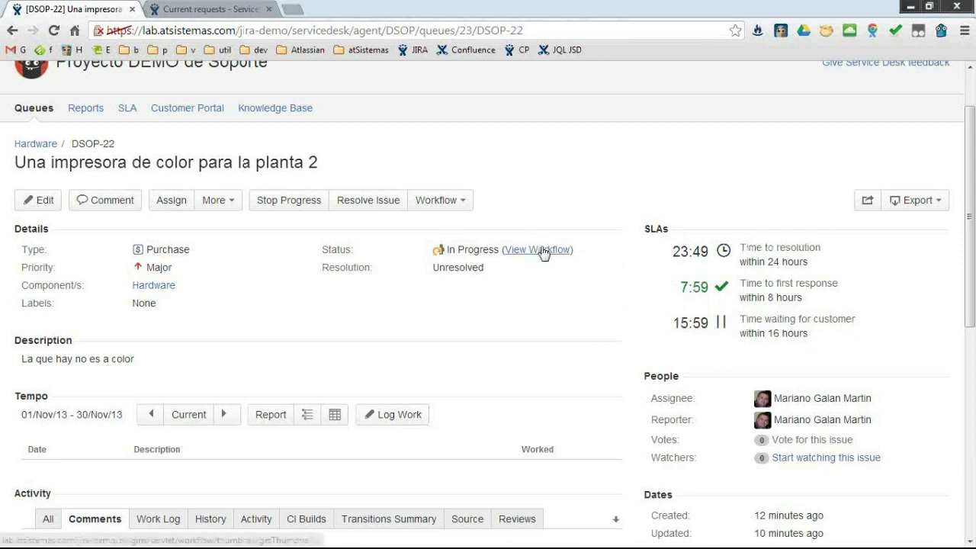
{"action": "left_click", "coordinate": [542, 250]}
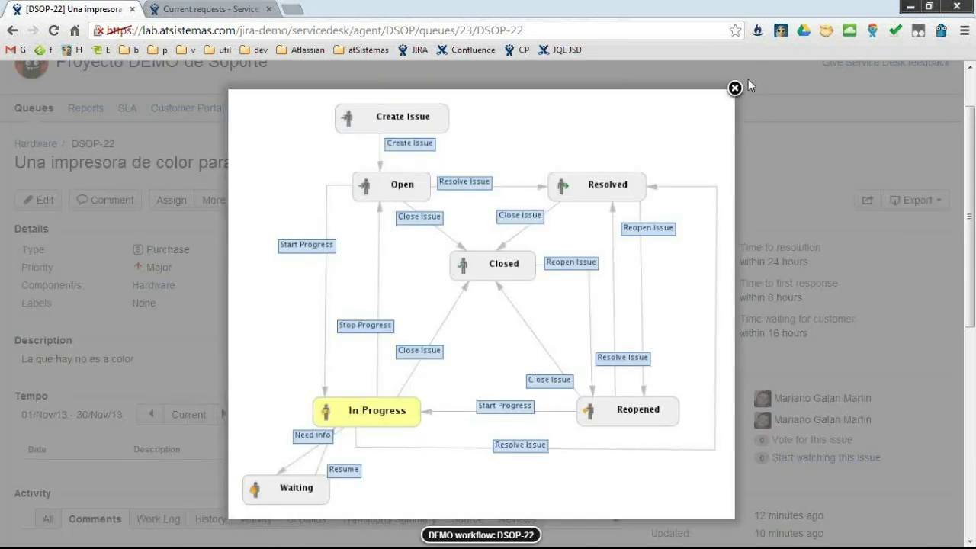
{"action": "left_click", "coordinate": [734, 89]}
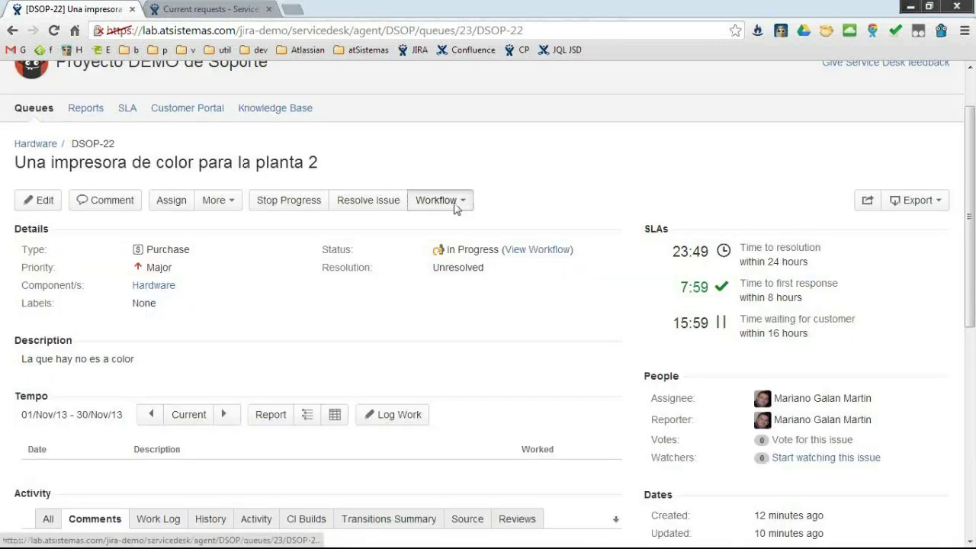
Step: Apply the Need Info transition to the request and check its Time to resolution and Time waiting for customer timers
{"action": "left_click", "coordinate": [454, 201]}
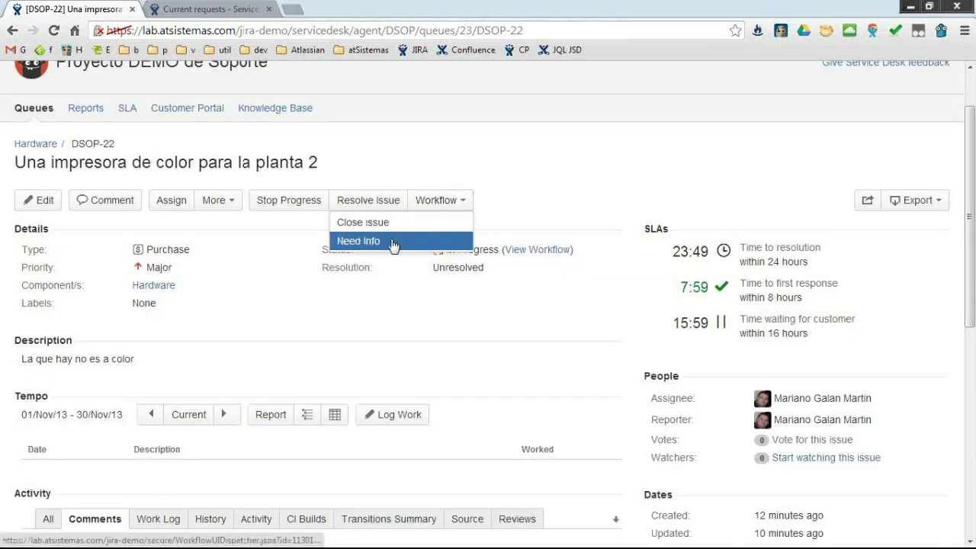
{"action": "left_click", "coordinate": [392, 242]}
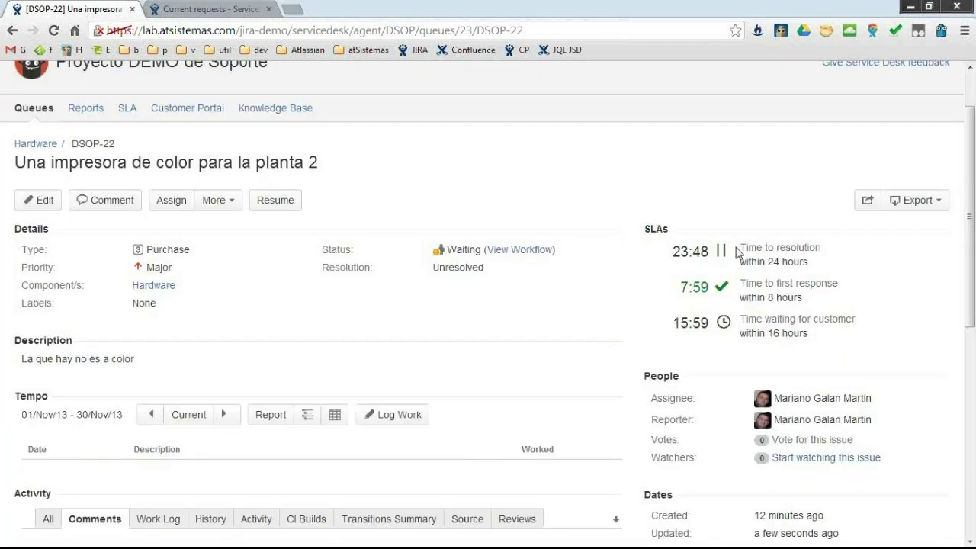
{"action": "left_click_drag", "start_coordinate": [739, 248], "coordinate": [827, 247]}
{"action": "left_click_drag", "start_coordinate": [740, 321], "coordinate": [856, 322]}
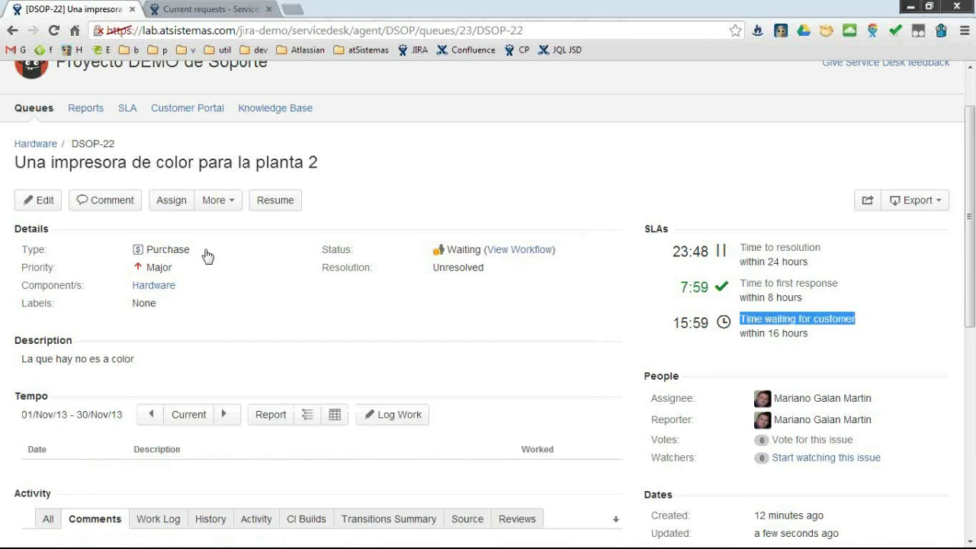
Step: Resume work on the colour printer request and resolve it with the resolution Fixed
{"action": "left_click", "coordinate": [274, 204]}
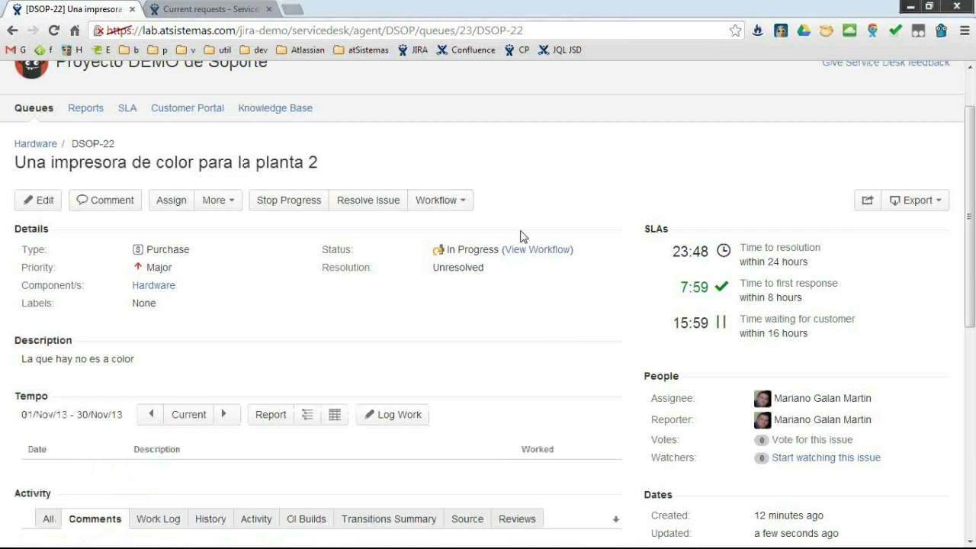
{"action": "left_click", "coordinate": [392, 200]}
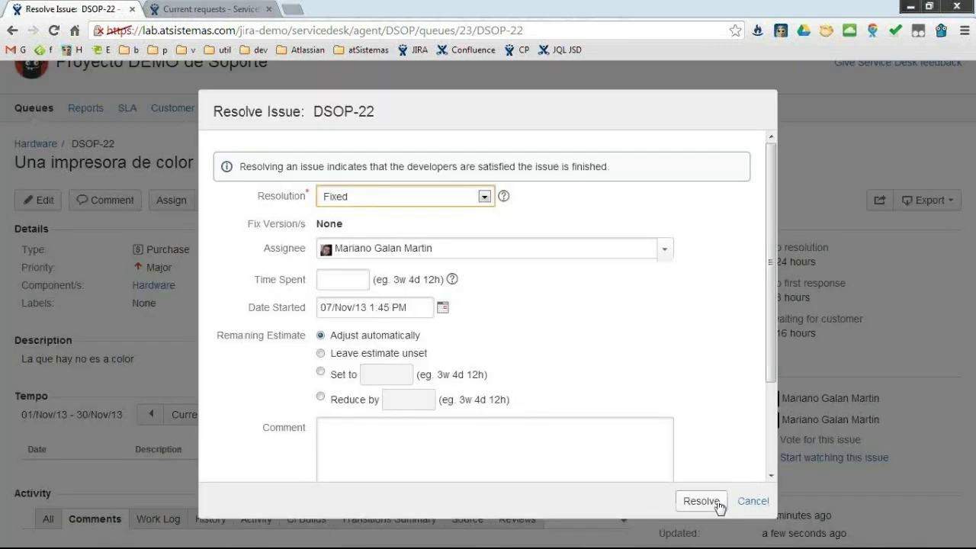
{"action": "left_click", "coordinate": [699, 501]}
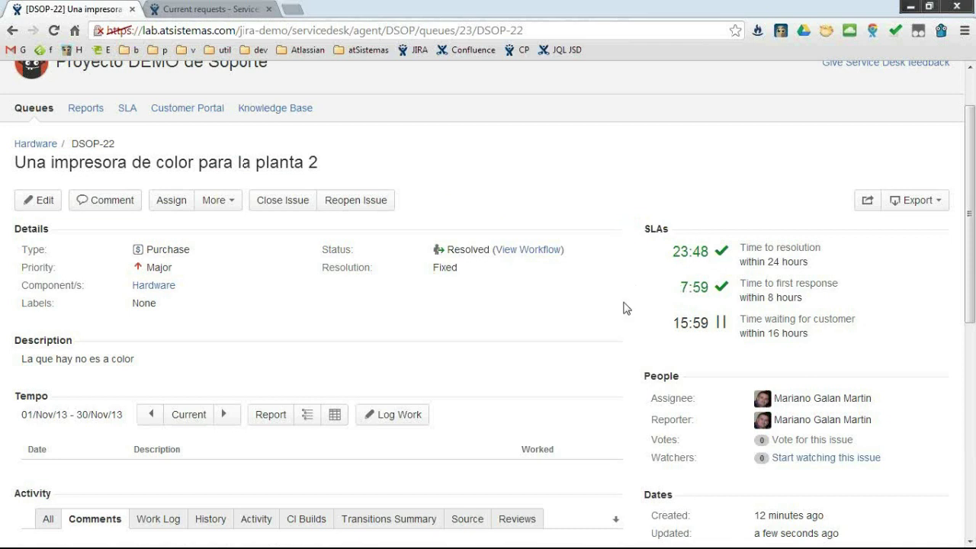
Step: Reopen the resolved request and inspect its SLA timers, including the completed Time to resolution cycle
{"action": "left_click", "coordinate": [359, 204]}
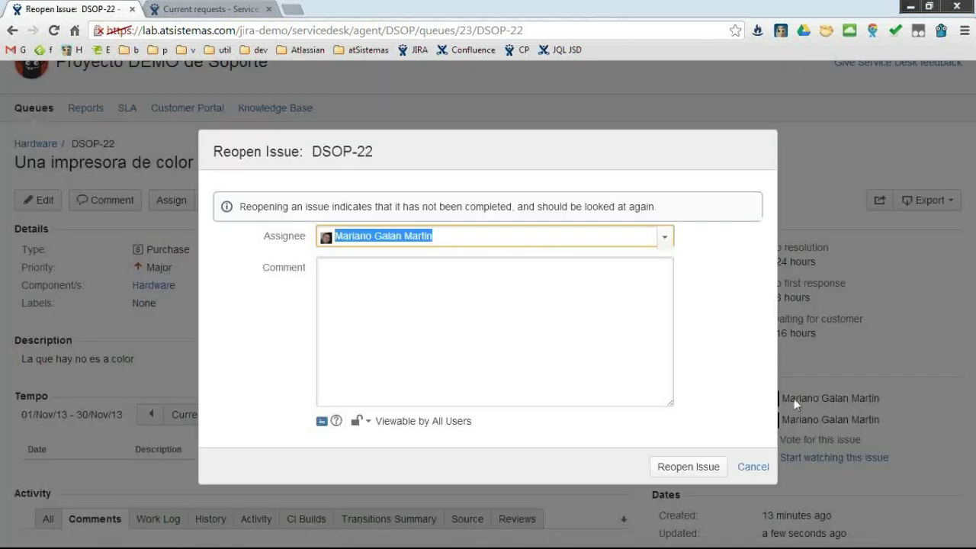
{"action": "left_click", "coordinate": [702, 472]}
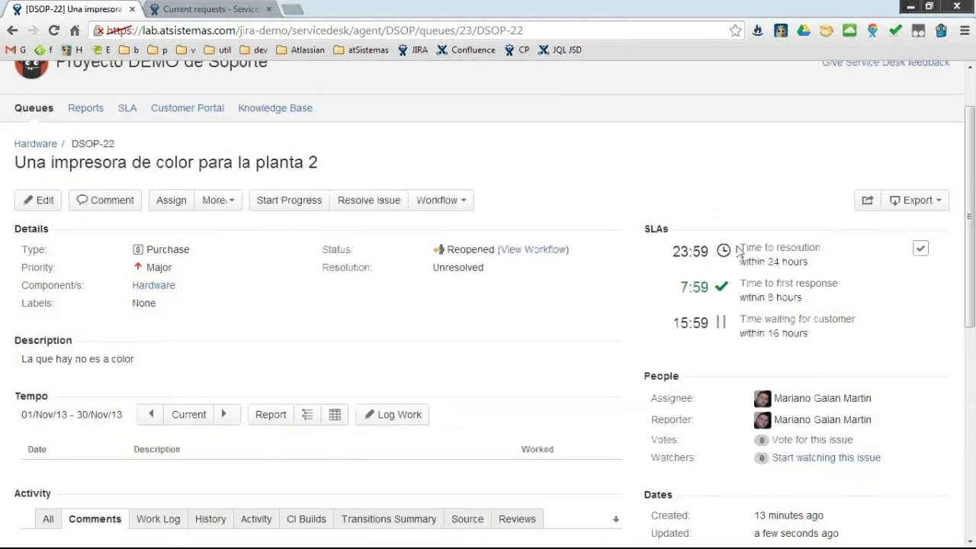
{"action": "mouse_move", "coordinate": [735, 257]}
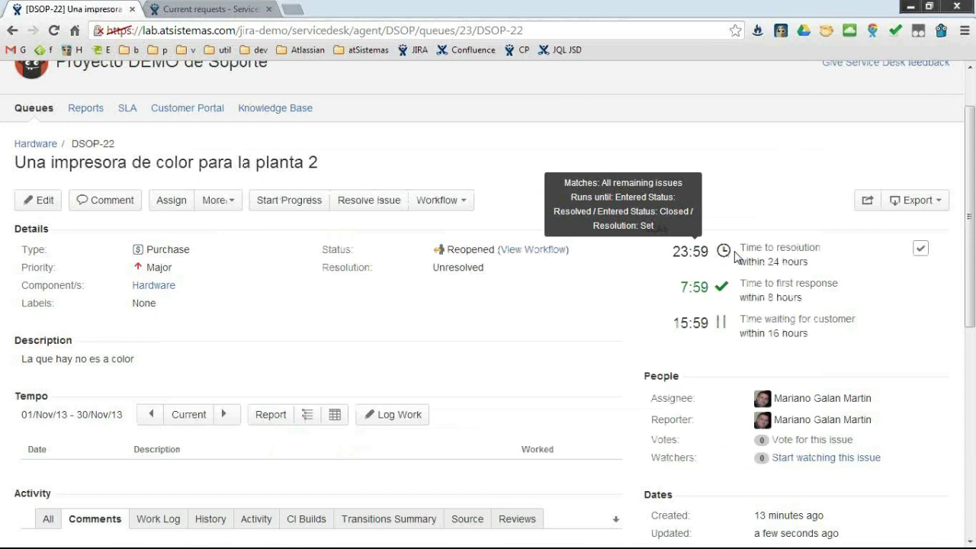
{"action": "left_click_drag", "start_coordinate": [429, 266], "coordinate": [505, 270]}
{"action": "left_click", "coordinate": [505, 270]}
{"action": "mouse_move", "coordinate": [707, 287]}
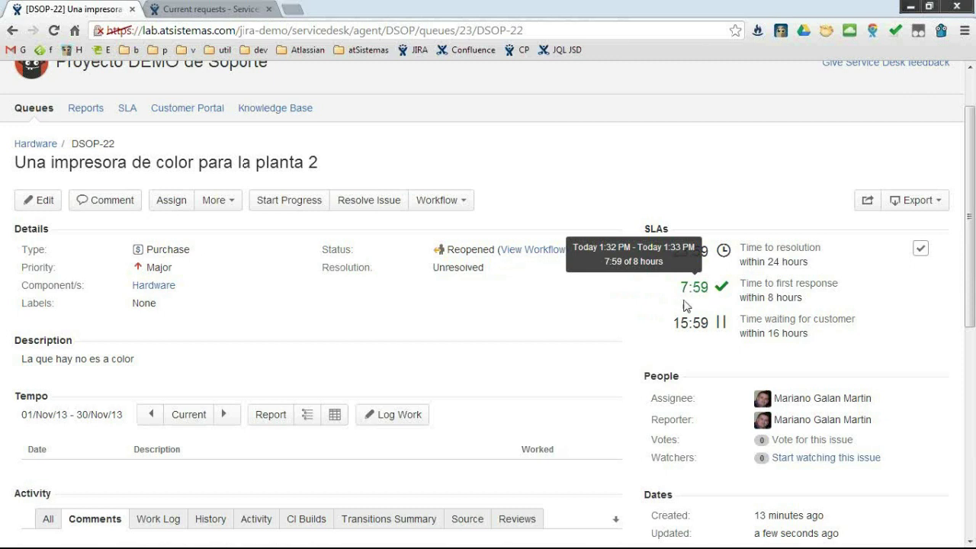
{"action": "left_click_drag", "start_coordinate": [740, 247], "coordinate": [925, 250]}
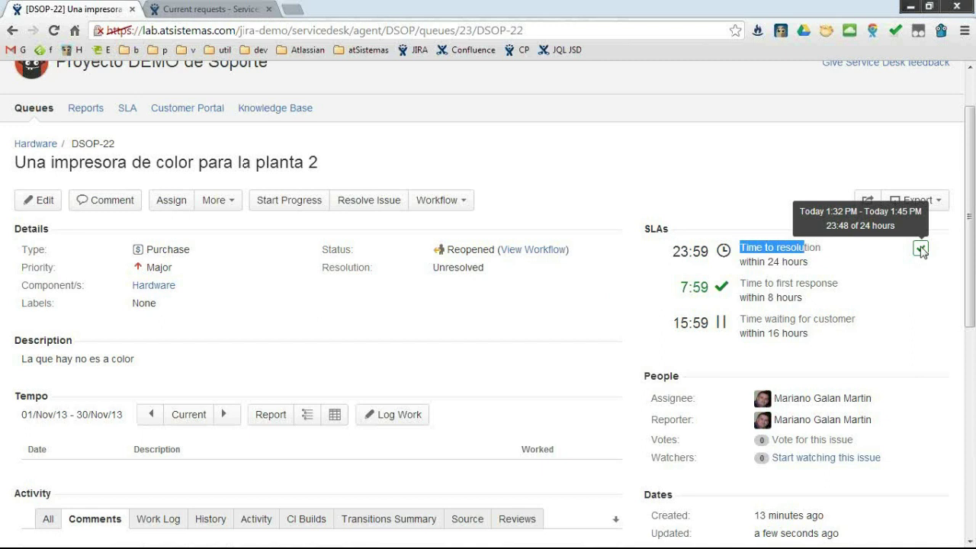
{"action": "left_click", "coordinate": [907, 242]}
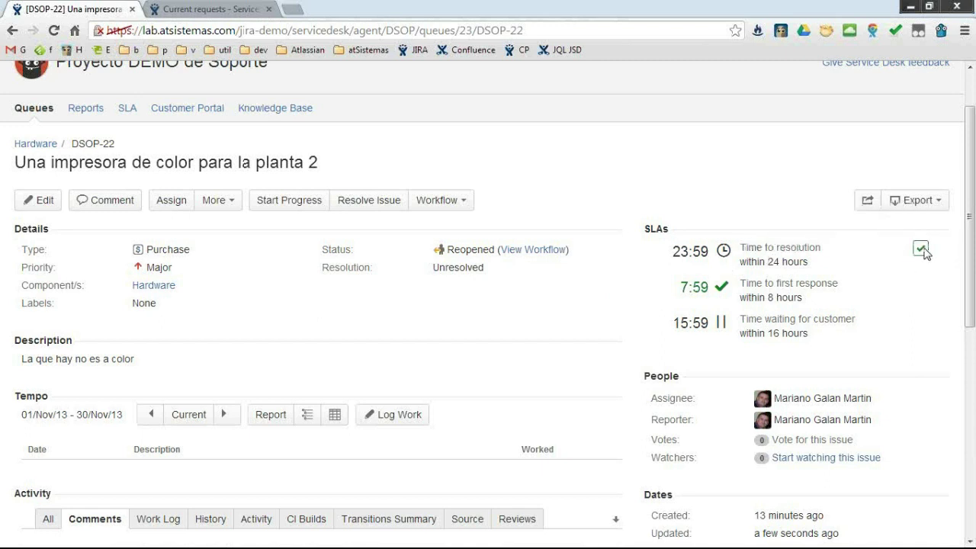
{"action": "mouse_move", "coordinate": [923, 249]}
{"action": "left_click_drag", "start_coordinate": [773, 251], "coordinate": [853, 262]}
{"action": "left_click", "coordinate": [895, 262]}
Step: Start progress and resolve the request as Fixed a second time, and reopen it again
{"action": "left_click", "coordinate": [318, 201]}
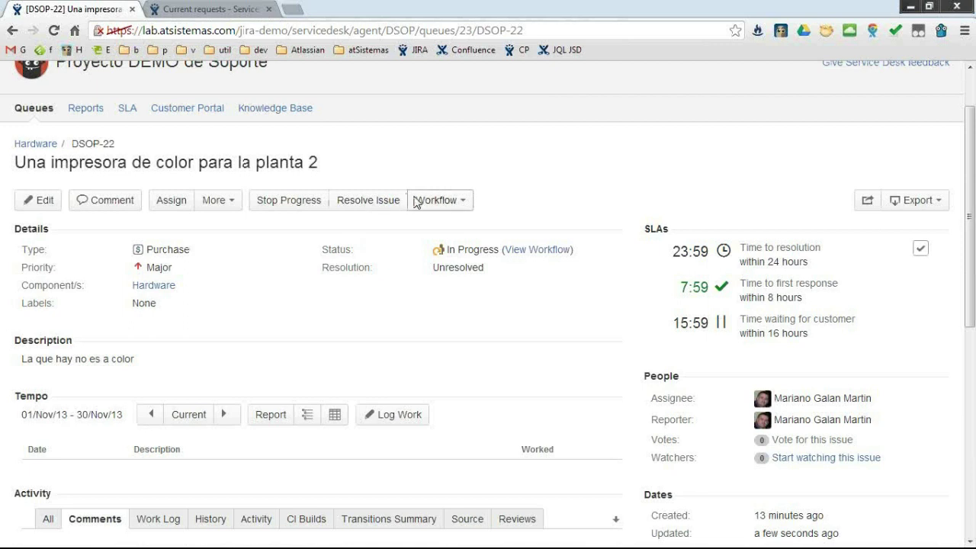
{"action": "left_click", "coordinate": [368, 196]}
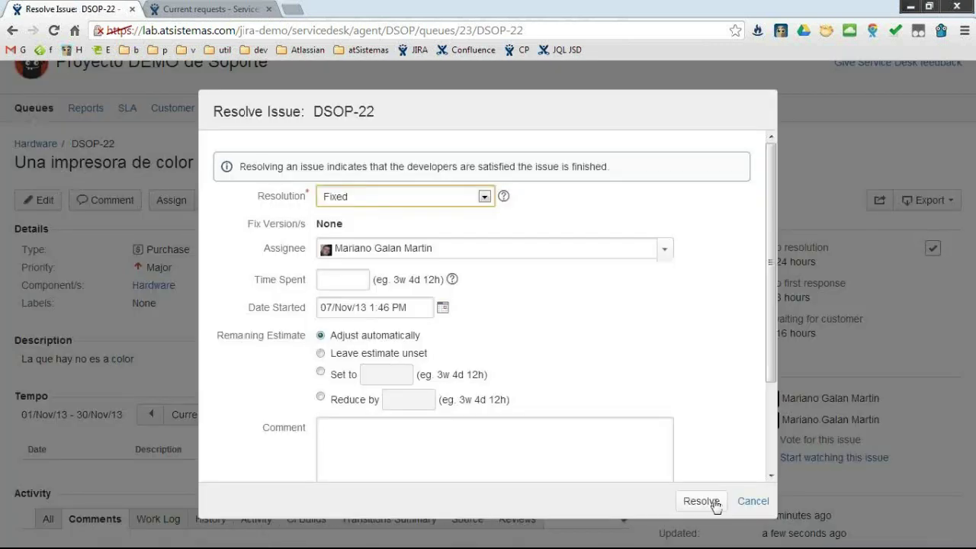
{"action": "left_click", "coordinate": [701, 500]}
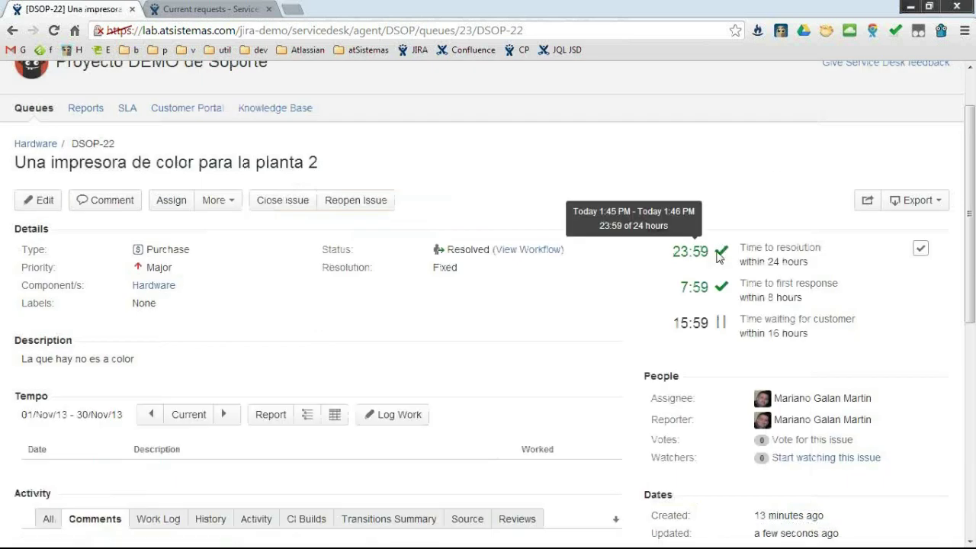
{"action": "left_click", "coordinate": [355, 200]}
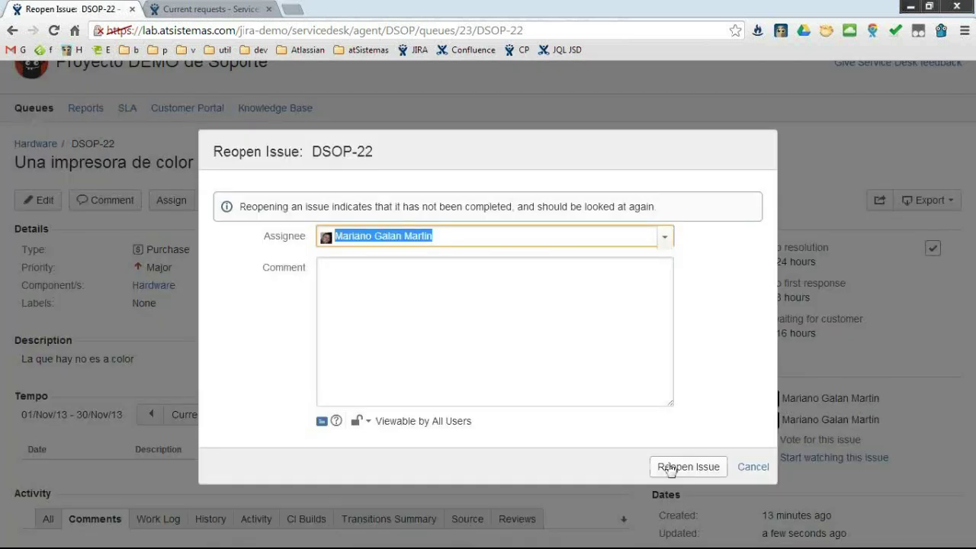
{"action": "left_click", "coordinate": [688, 465]}
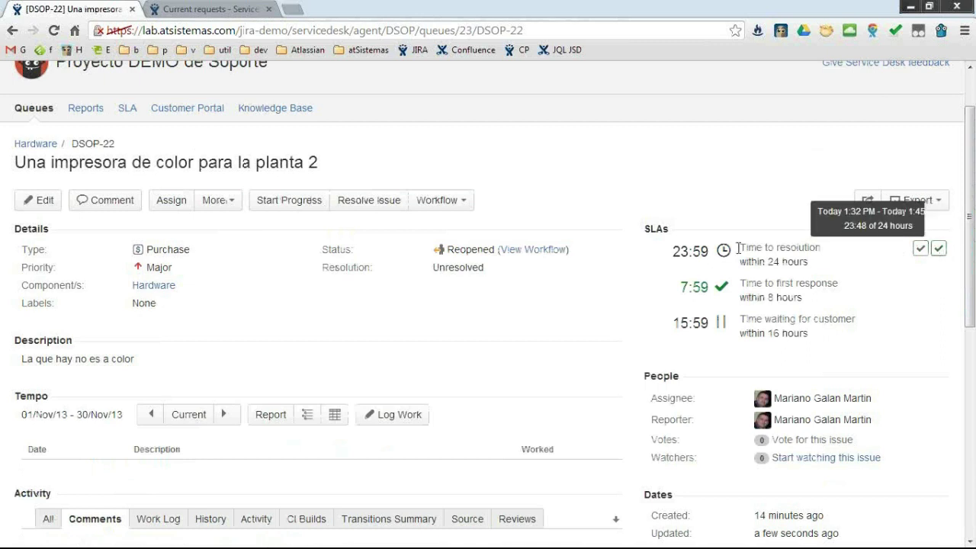
Step: Close the reopened request with the Close Issue transition and check its three SLA timers
{"action": "left_click", "coordinate": [460, 207]}
{"action": "left_click", "coordinate": [460, 211]}
{"action": "left_click", "coordinate": [460, 206]}
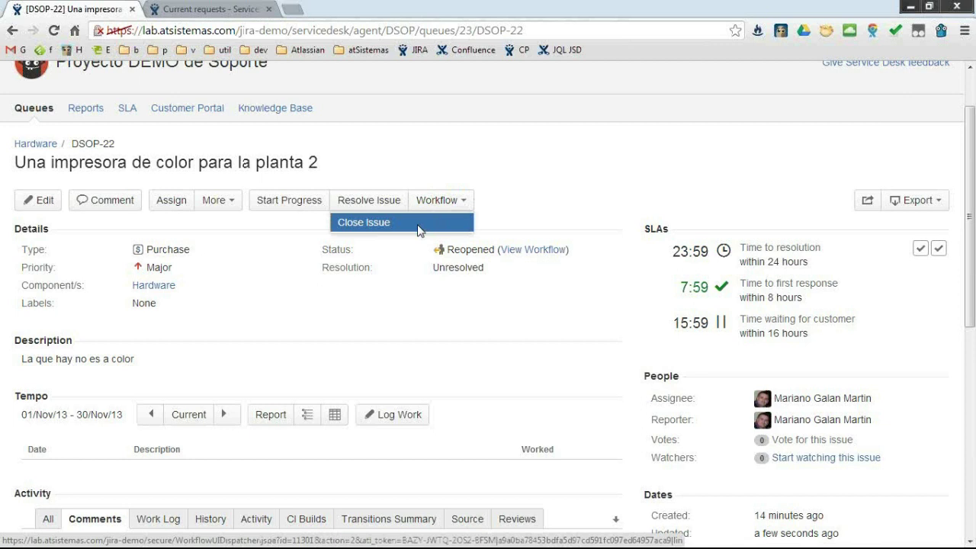
{"action": "left_click", "coordinate": [418, 228]}
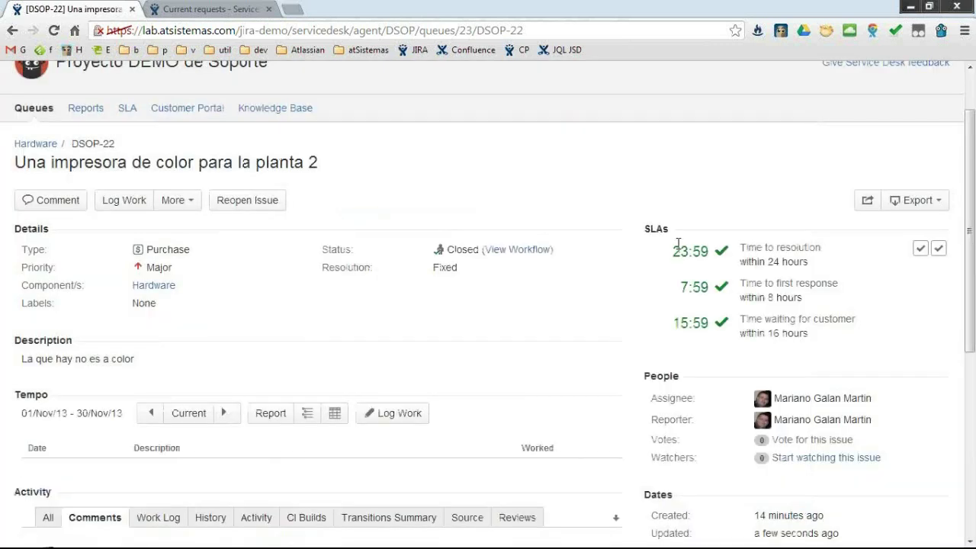
{"action": "left_click_drag", "start_coordinate": [673, 250], "coordinate": [797, 334]}
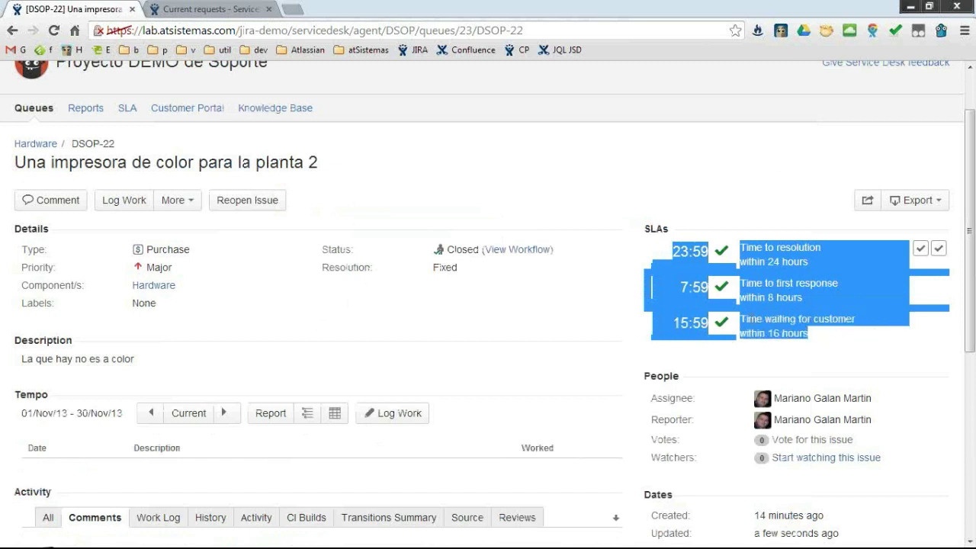
{"action": "left_click", "coordinate": [730, 274]}
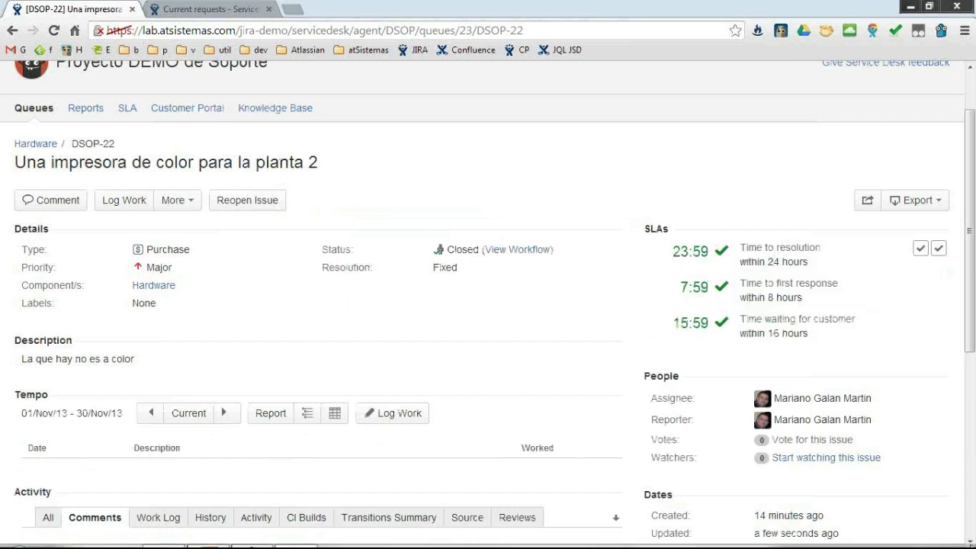
{"action": "mouse_move", "coordinate": [716, 263]}
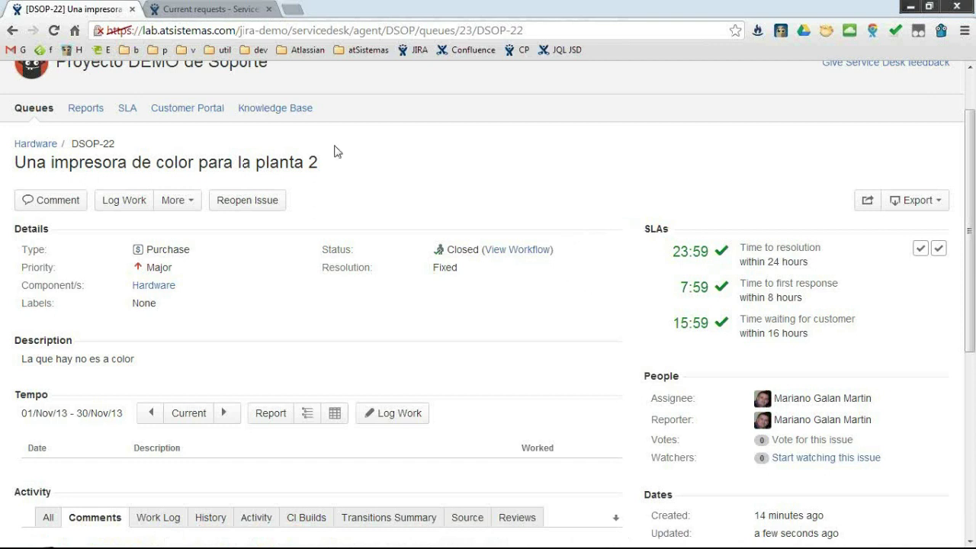
Step: Open the Todos los issues queue for editing and examine its ordering query, SLA columns and listed requests
{"action": "left_click", "coordinate": [36, 109]}
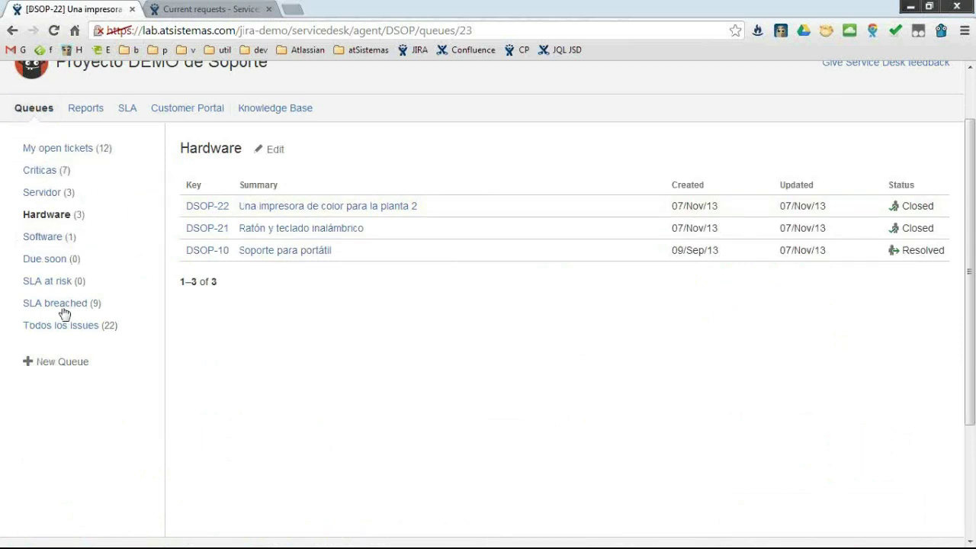
{"action": "left_click", "coordinate": [55, 330]}
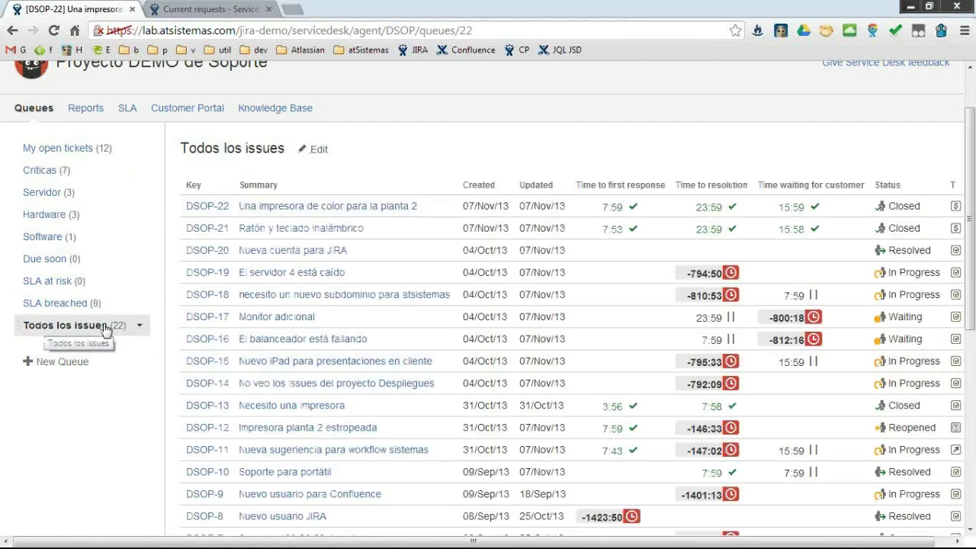
{"action": "left_click", "coordinate": [310, 152]}
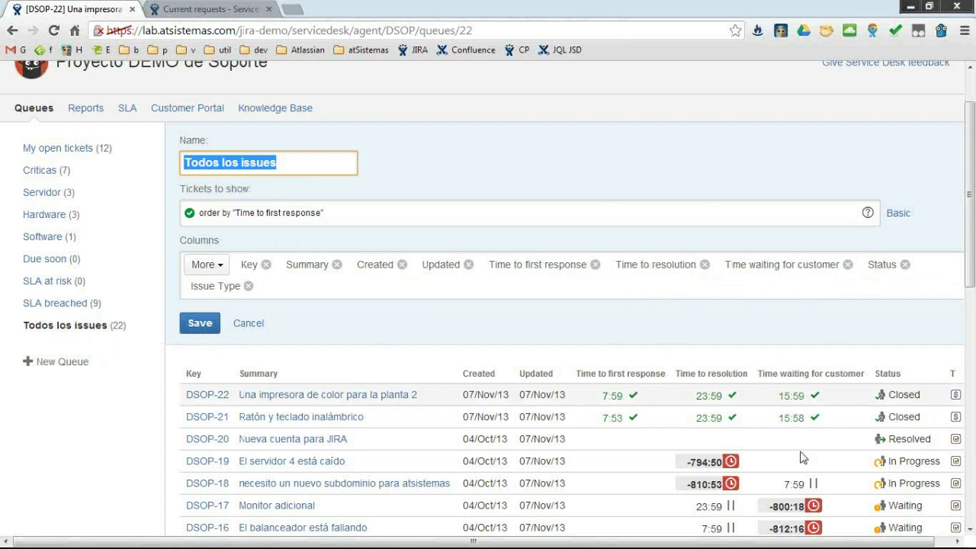
{"action": "scroll", "coordinate": [778, 390], "scroll_direction": "down", "scroll_amount": 1}
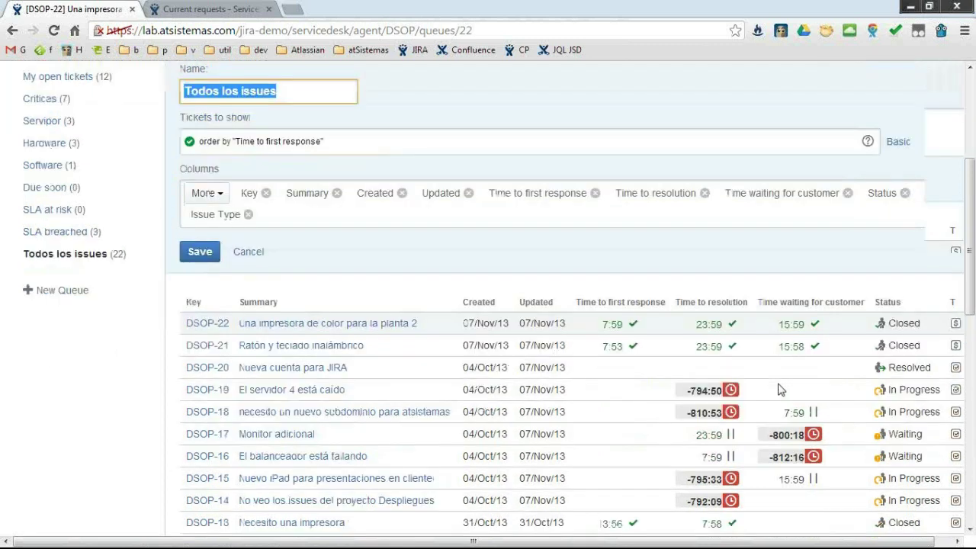
{"action": "scroll", "coordinate": [778, 389], "scroll_direction": "down", "scroll_amount": 1}
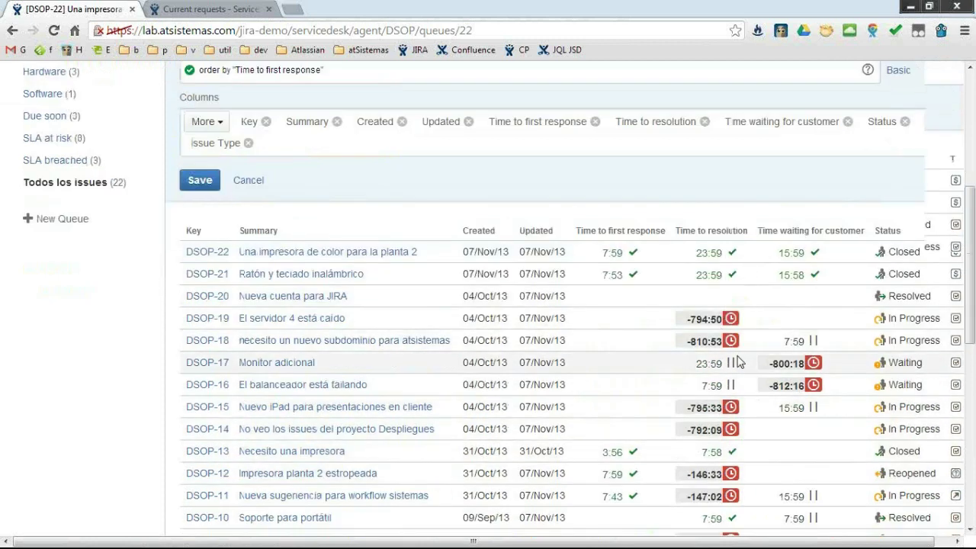
{"action": "scroll", "coordinate": [737, 362], "scroll_direction": "down", "scroll_amount": 1}
{"action": "scroll", "coordinate": [686, 366], "scroll_direction": "up", "scroll_amount": 2}
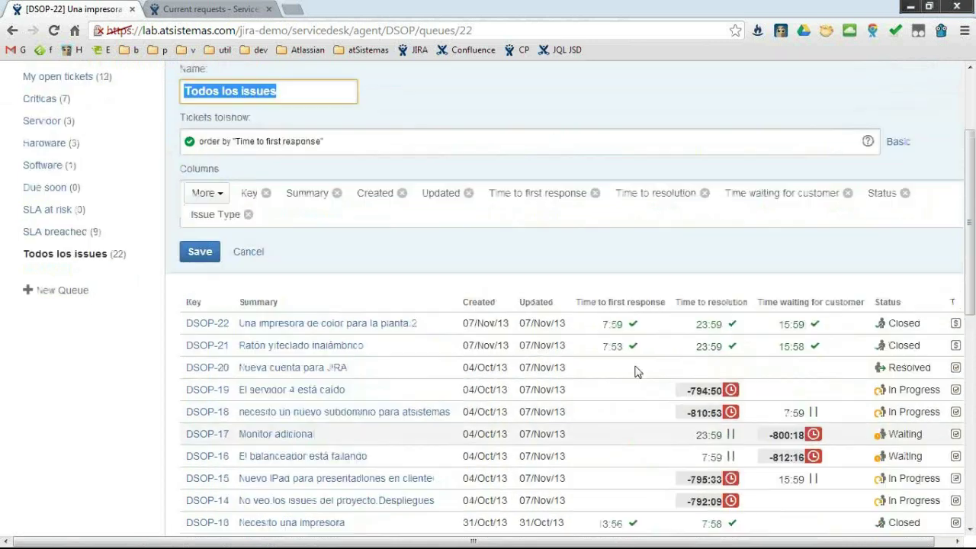
{"action": "scroll", "coordinate": [336, 377], "scroll_direction": "up", "scroll_amount": 2}
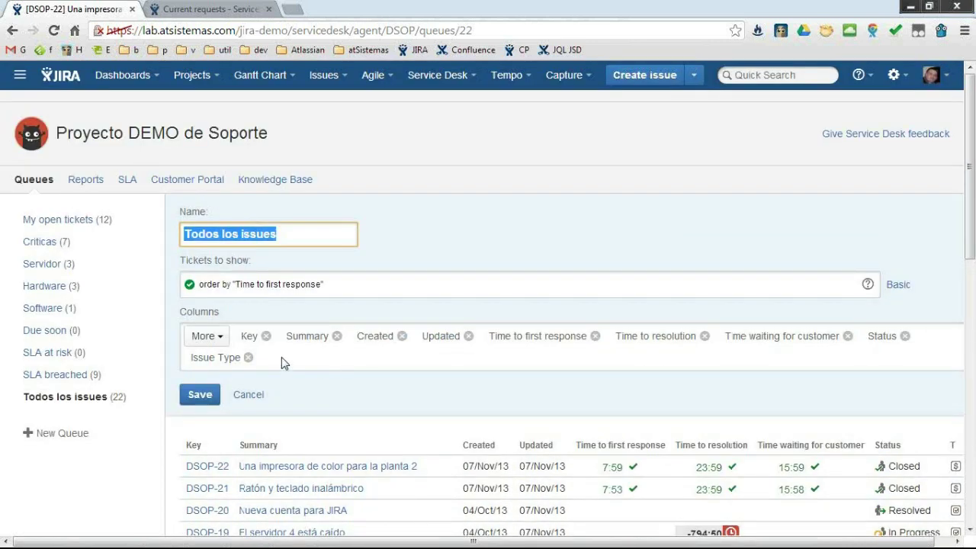
{"action": "key", "text": "Tab"}
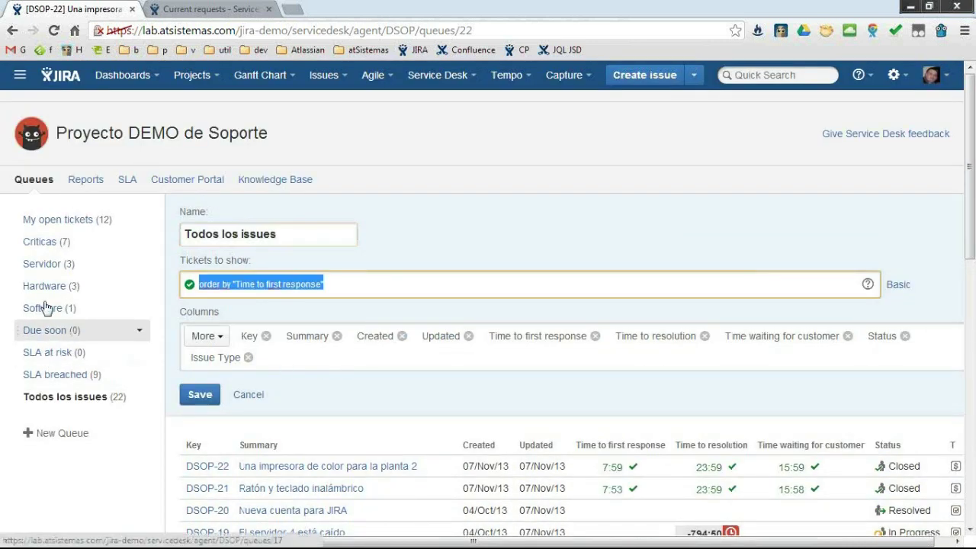
Step: Open the SLA at risk queue for editing and examine the 30m and breached() conditions in its query
{"action": "left_click", "coordinate": [51, 363]}
{"action": "left_click", "coordinate": [289, 222]}
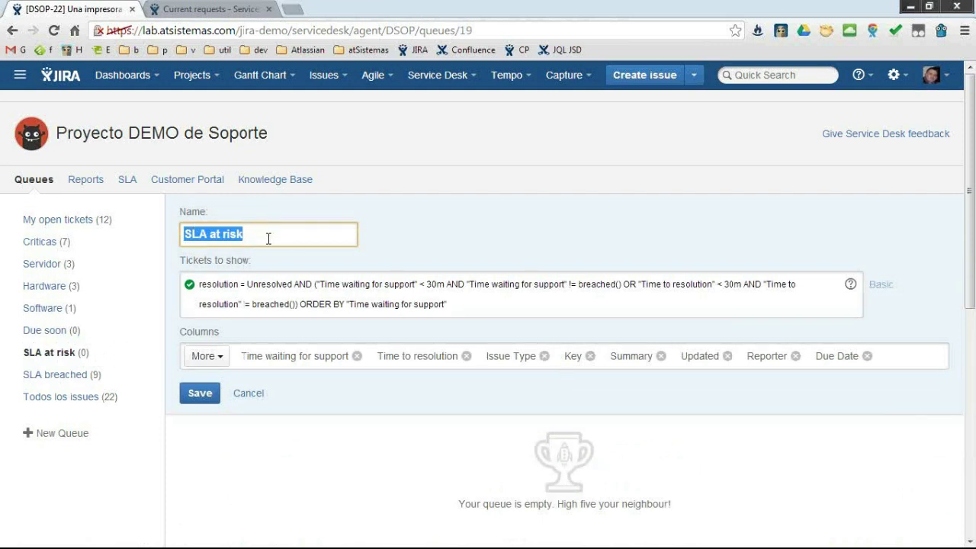
{"action": "left_click", "coordinate": [446, 283]}
{"action": "key", "text": "shift+Left"}
{"action": "key", "text": "shift+Left"}
{"action": "key", "text": "shift+Left"}
{"action": "key", "text": "shift+Left"}
{"action": "key", "text": "shift+Left"}
{"action": "key", "text": "shift+Left"}
{"action": "key", "text": "shift+Left"}
{"action": "key", "text": "shift+Left"}
{"action": "key", "text": "shift+Left"}
{"action": "key", "text": "shift+Left"}
{"action": "key", "text": "shift+Left"}
{"action": "key", "text": "shift+Left"}
{"action": "key", "text": "shift+Left"}
{"action": "key", "text": "shift+Left"}
{"action": "key", "text": "shift+Left"}
{"action": "key", "text": "shift+Left"}
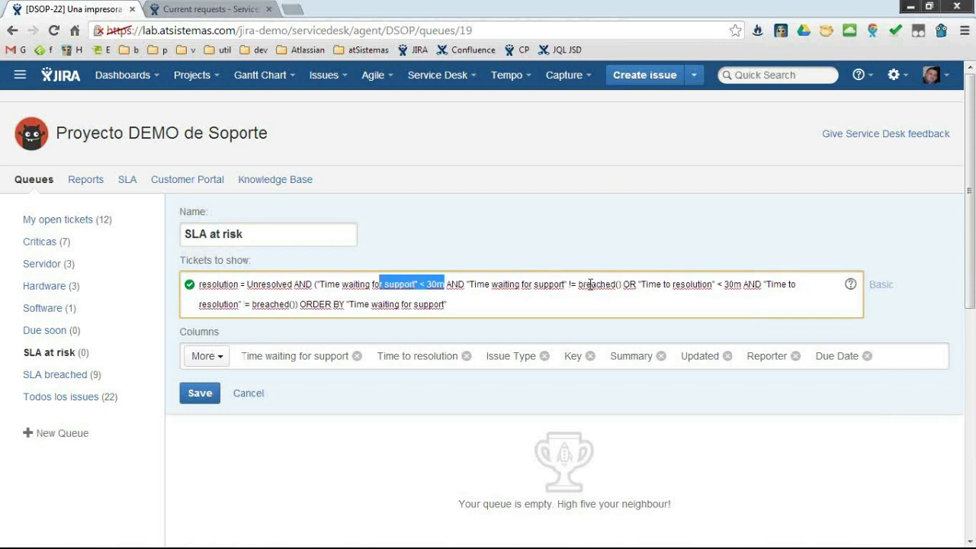
{"action": "left_click", "coordinate": [590, 284]}
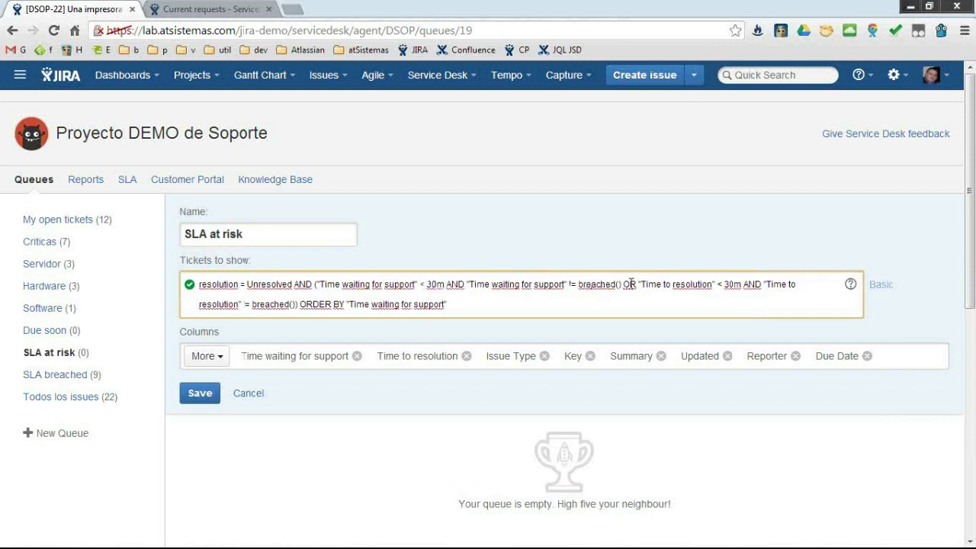
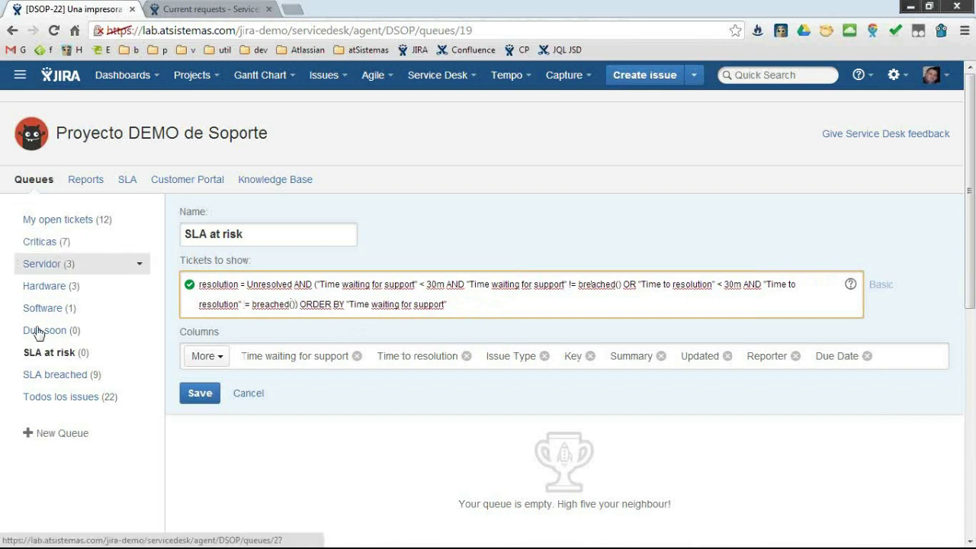
Step: Open the SLA breached queue for editing and examine its breached() query, columns and listed requests
{"action": "left_click", "coordinate": [61, 374]}
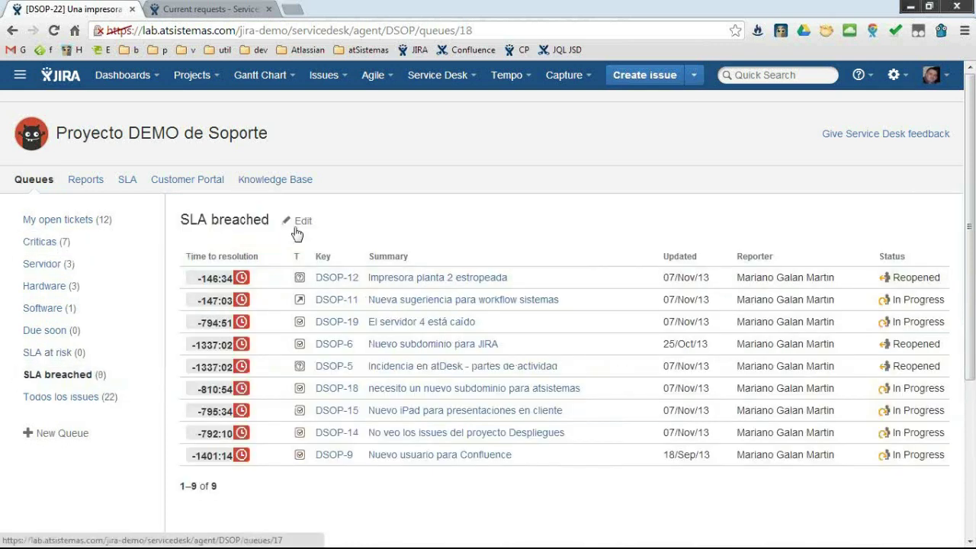
{"action": "left_click", "coordinate": [303, 221]}
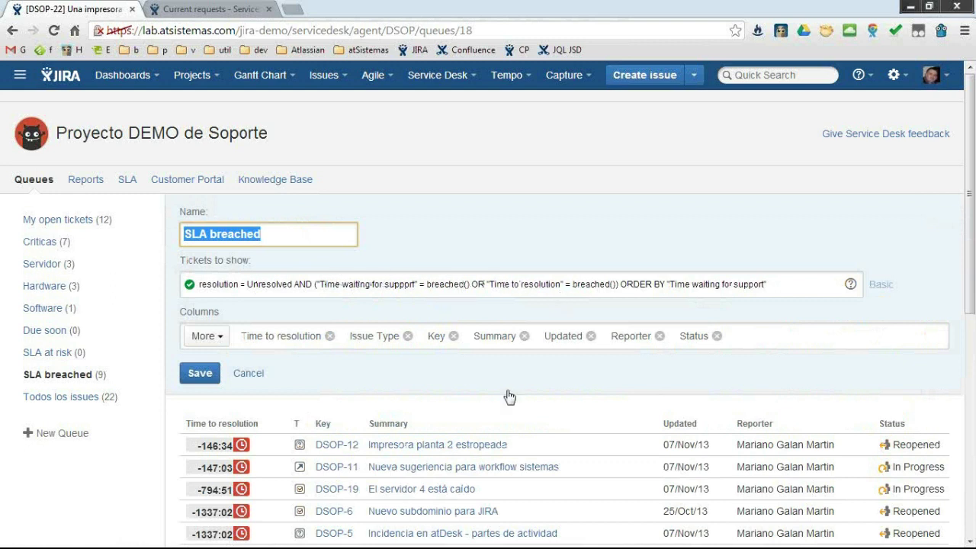
{"action": "scroll", "coordinate": [509, 396], "scroll_direction": "down", "scroll_amount": 1}
{"action": "scroll", "coordinate": [507, 394], "scroll_direction": "down", "scroll_amount": 1}
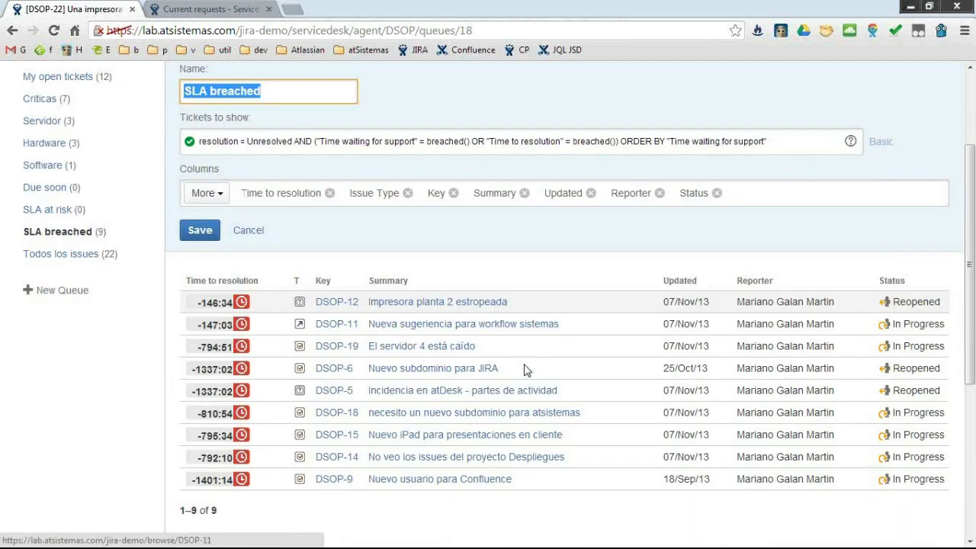
{"action": "scroll", "coordinate": [525, 370], "scroll_direction": "down", "scroll_amount": 1}
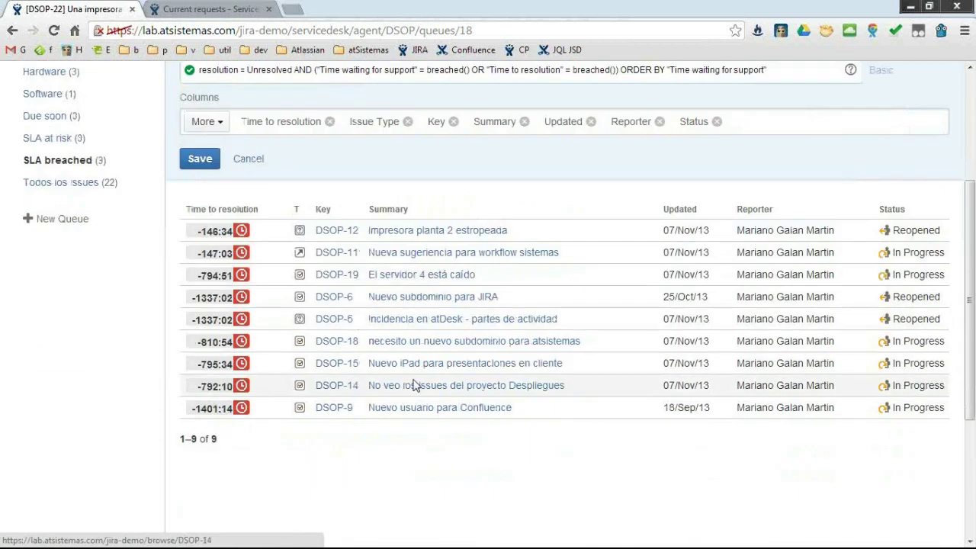
{"action": "scroll", "coordinate": [413, 385], "scroll_direction": "up", "scroll_amount": 2}
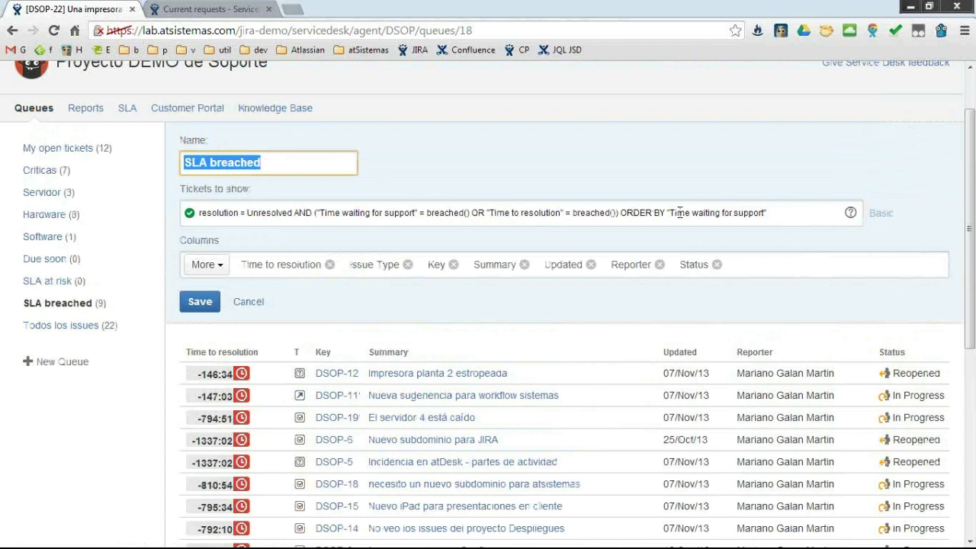
{"action": "left_click", "coordinate": [679, 212]}
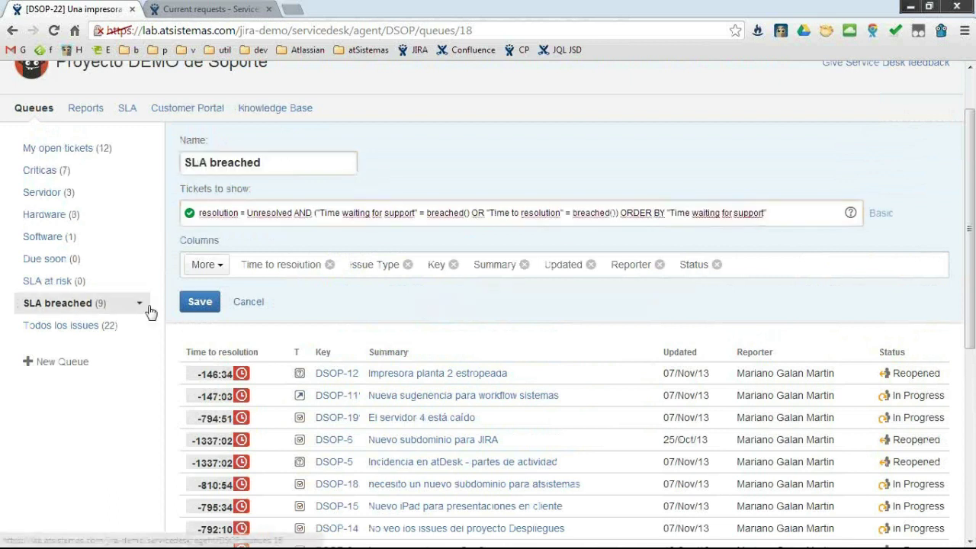
{"action": "scroll", "coordinate": [150, 311], "scroll_direction": "up", "scroll_amount": 1}
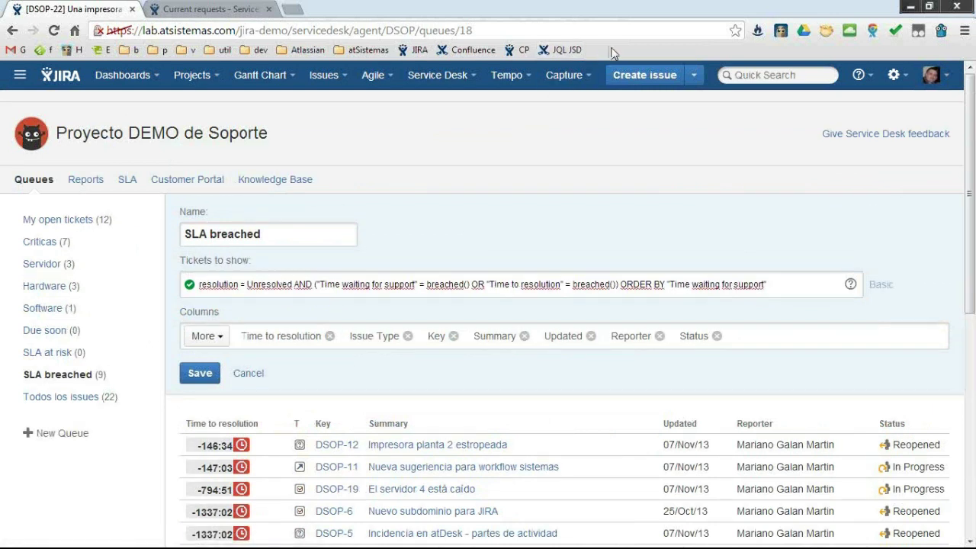
Step: Read the SLA state and duration functions in the bookmarked Reporting on SLAs documentation, and return to the SLA breached queue
{"action": "left_click", "coordinate": [571, 51]}
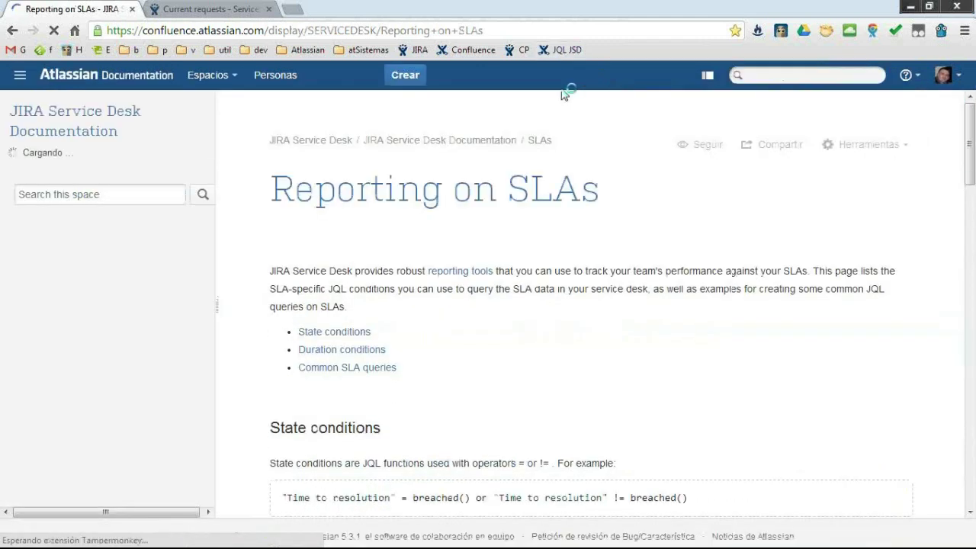
{"action": "scroll", "coordinate": [470, 279], "scroll_direction": "down", "scroll_amount": 4}
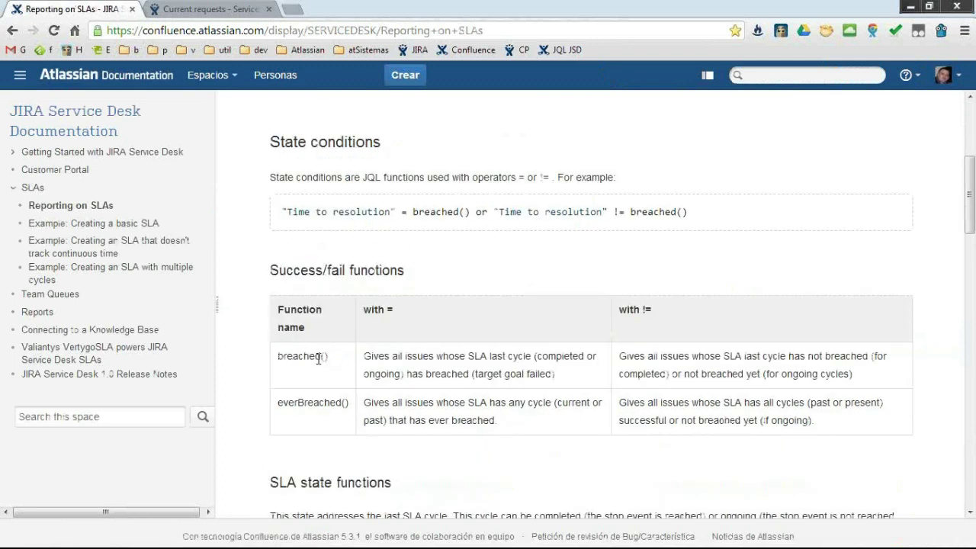
{"action": "scroll", "coordinate": [318, 358], "scroll_direction": "down", "scroll_amount": 5}
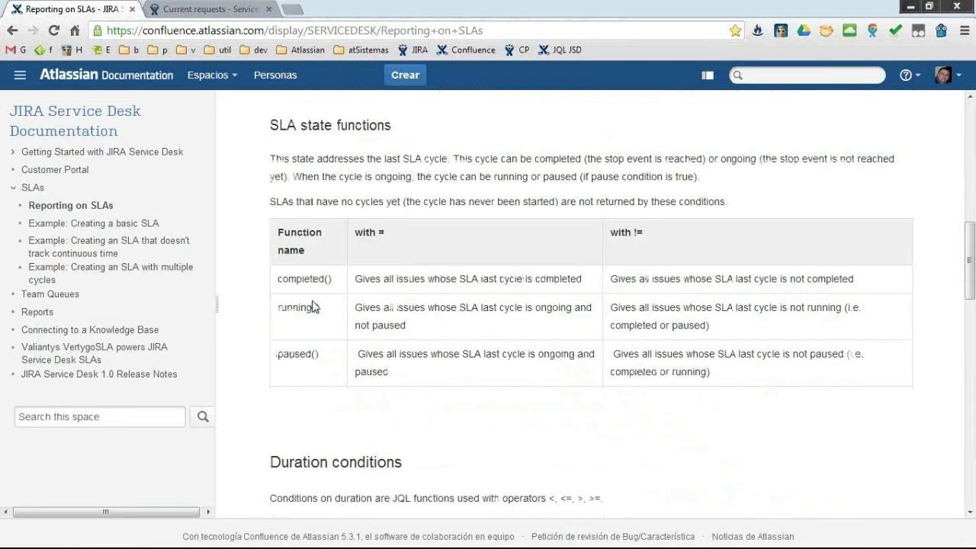
{"action": "scroll", "coordinate": [317, 253], "scroll_direction": "down", "scroll_amount": 5}
{"action": "scroll", "coordinate": [317, 253], "scroll_direction": "down", "scroll_amount": 4}
{"action": "left_click_drag", "start_coordinate": [649, 259], "coordinate": [381, 263]}
{"action": "left_click", "coordinate": [781, 263]}
{"action": "key", "text": "alt+Left"}
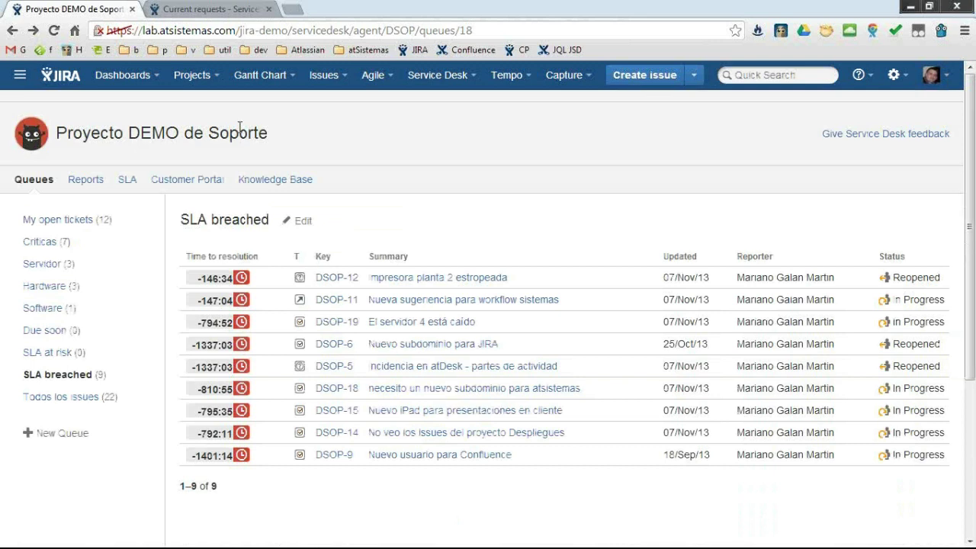
Step: Go to the project's reports, view the Peticiones vs Resueltas chart and open that report for editing
{"action": "left_click", "coordinate": [82, 178]}
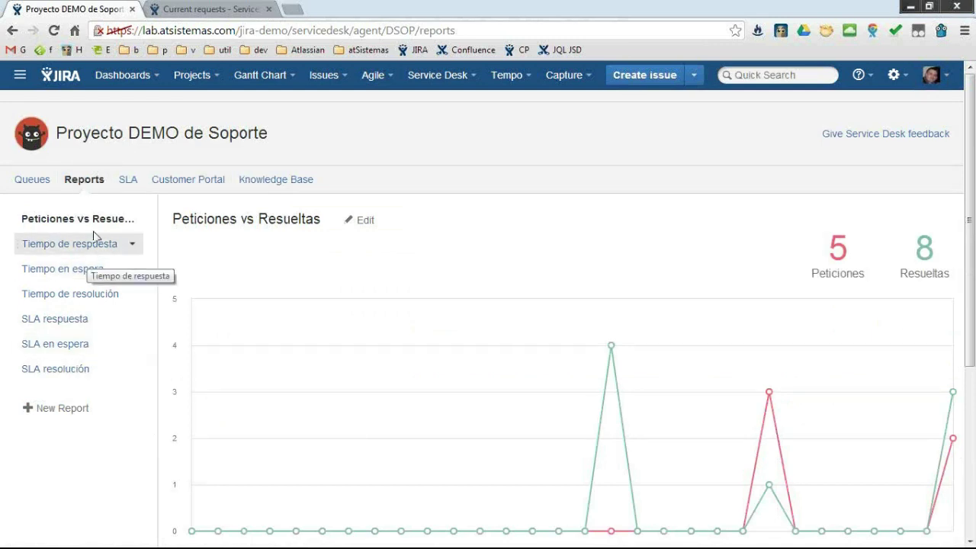
{"action": "scroll", "coordinate": [221, 262], "scroll_direction": "down", "scroll_amount": 1}
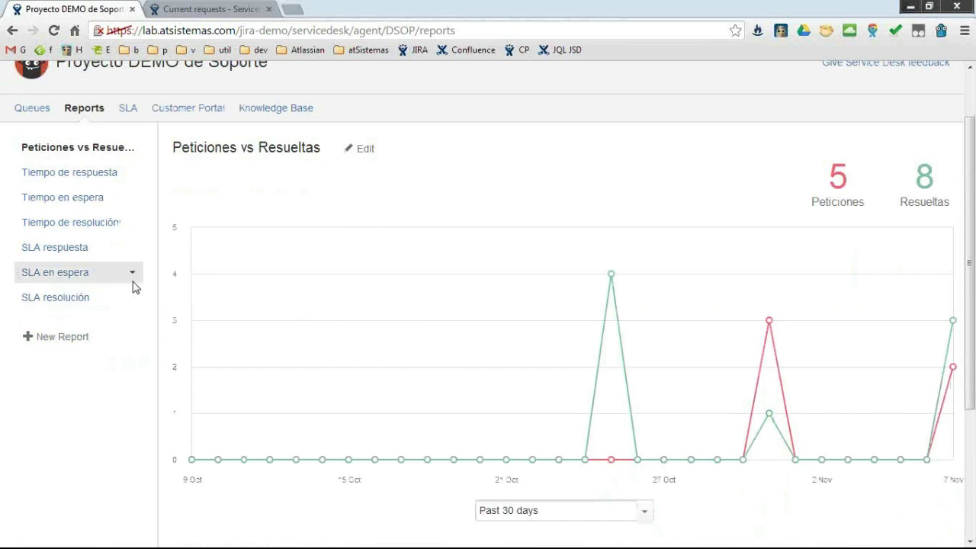
{"action": "scroll", "coordinate": [191, 236], "scroll_direction": "up", "scroll_amount": 1}
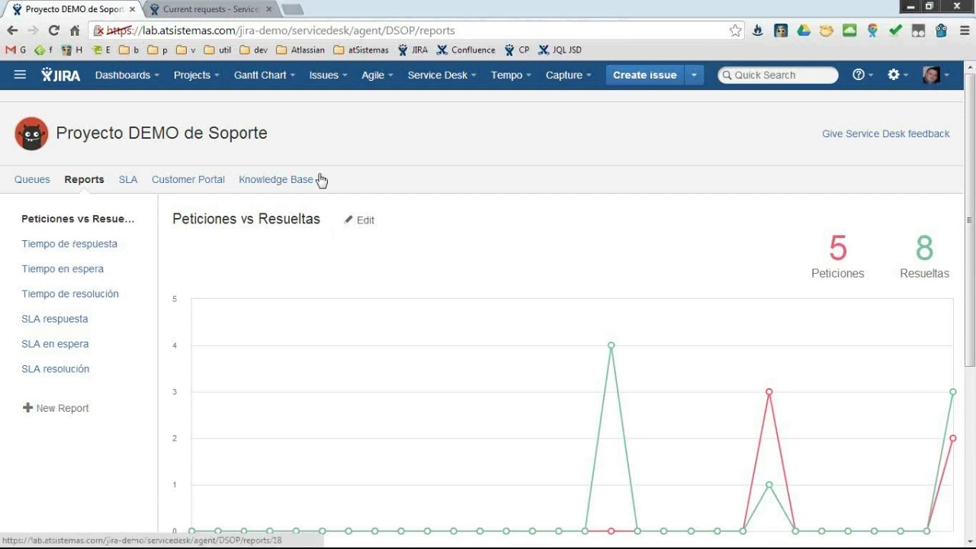
{"action": "left_click", "coordinate": [360, 221]}
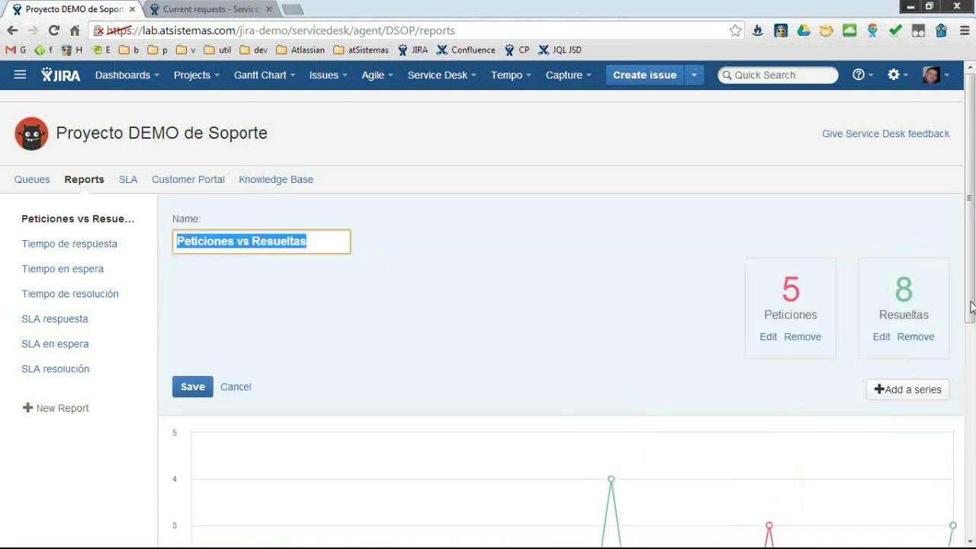
Step: Inspect the type, label, color and JQL filter of the Peticiones series, and close its settings without changes
{"action": "left_click", "coordinate": [766, 337]}
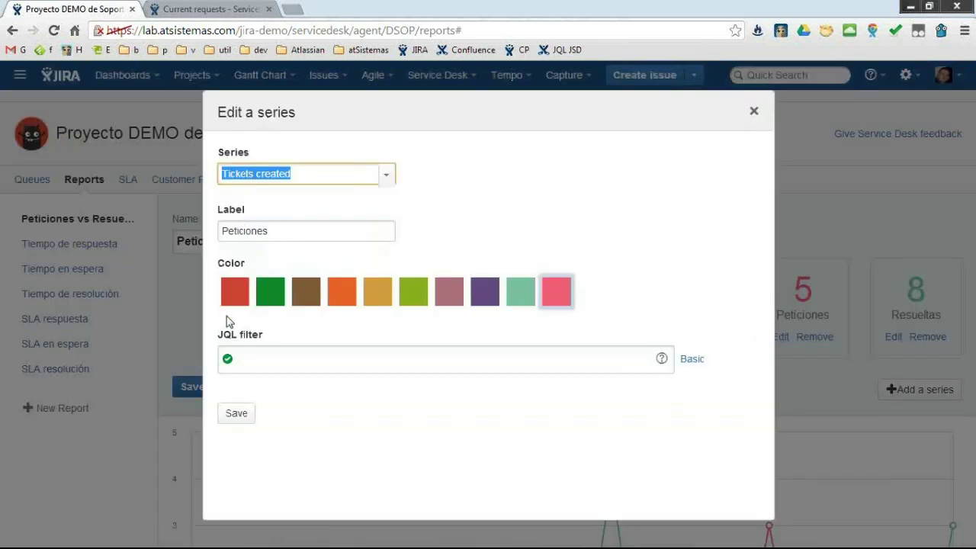
{"action": "left_click", "coordinate": [281, 364]}
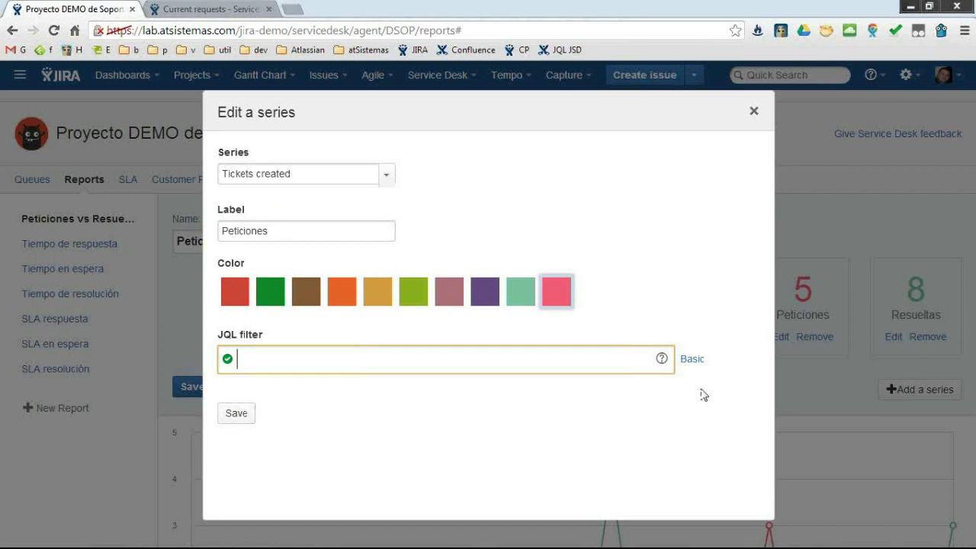
{"action": "left_click", "coordinate": [754, 115]}
{"action": "left_click", "coordinate": [754, 115]}
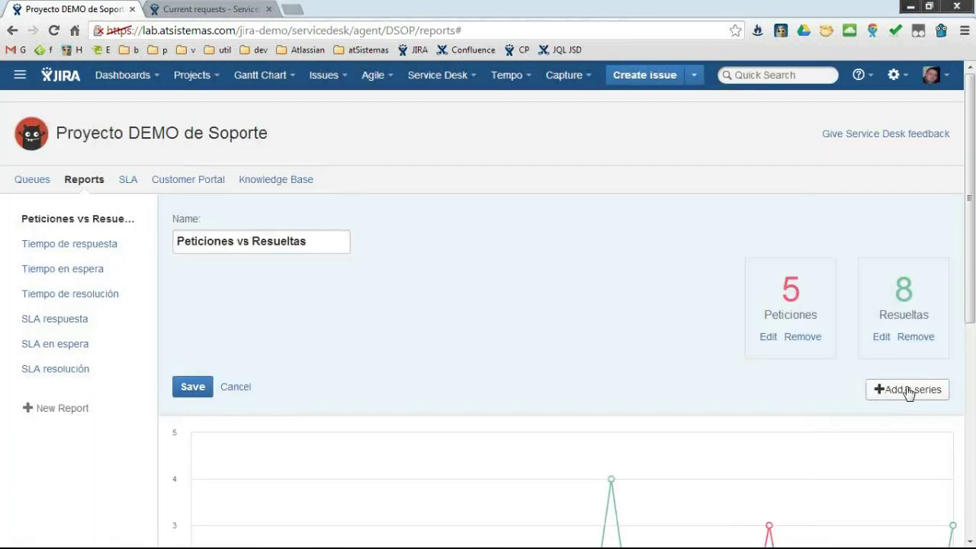
Step: Start a new Tickets created series for the report, labelled "Peticiones críticas" and colored red
{"action": "left_click", "coordinate": [907, 390]}
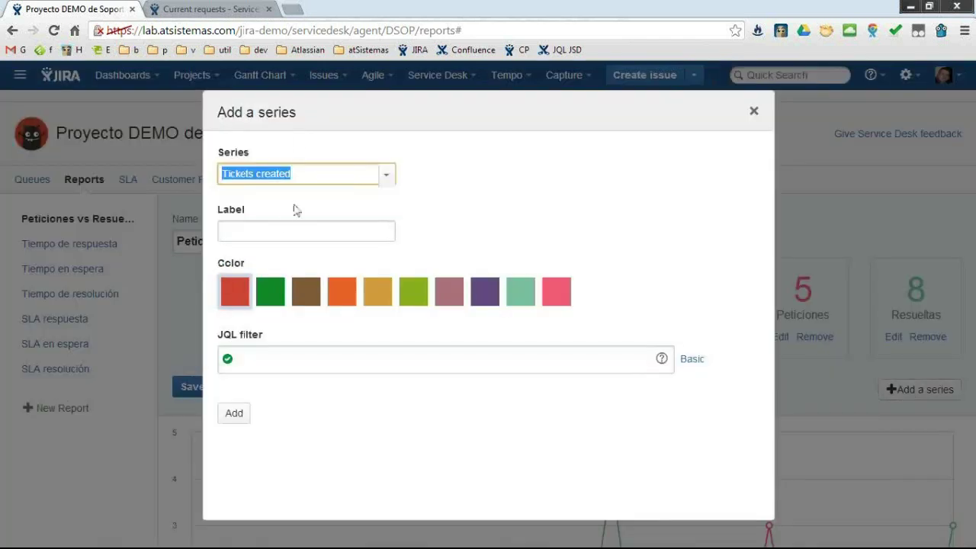
{"action": "left_click", "coordinate": [314, 232]}
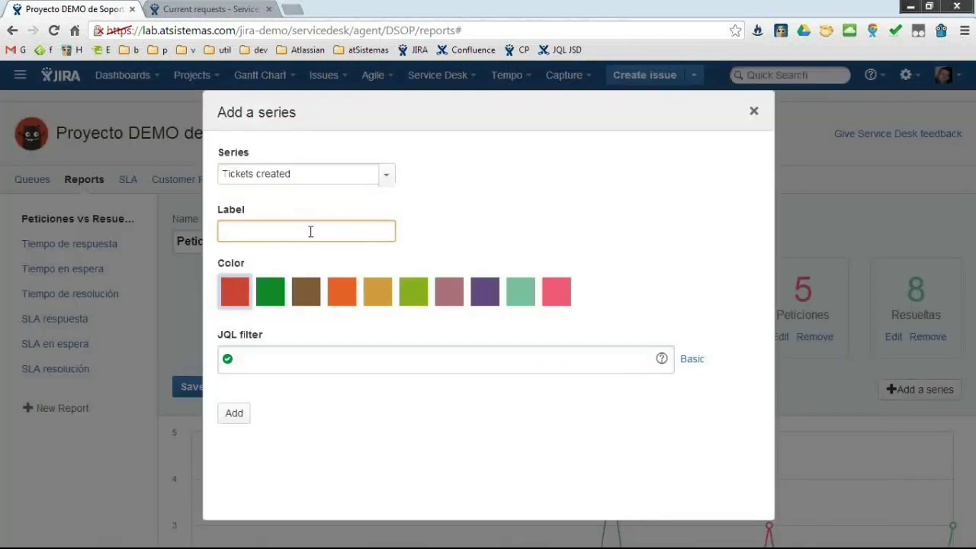
{"action": "type", "text": "peticiones críticas"}
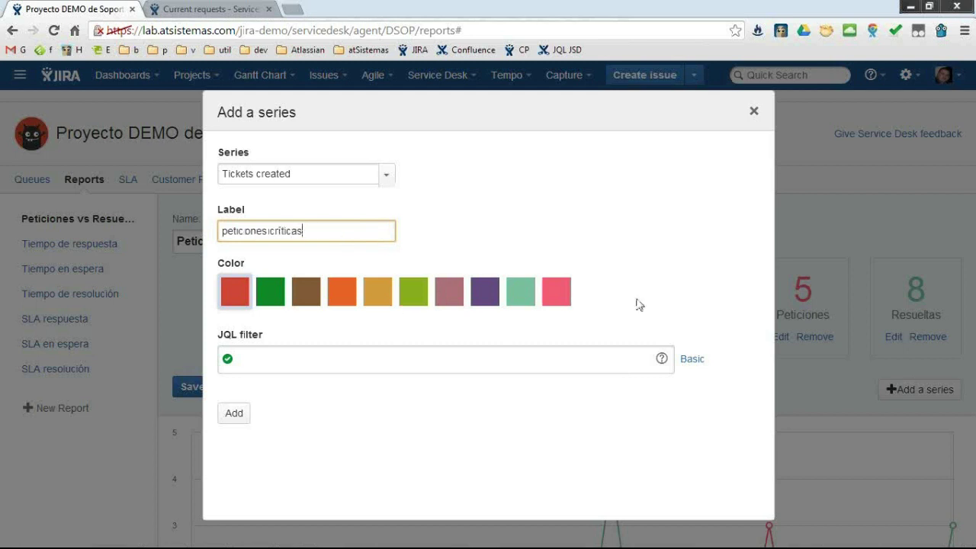
{"action": "left_click", "coordinate": [241, 293]}
{"action": "left_click", "coordinate": [232, 235]}
{"action": "key", "text": "BackSpace"}
{"action": "type", "text": "P"}
Step: Filter the new series with the JQL "priority >=Critical" and add it to the report
{"action": "left_click", "coordinate": [265, 366]}
{"action": "type", "text": "bro"}
{"action": "key", "text": "BackSpace"}
{"action": "type", "text": "i"}
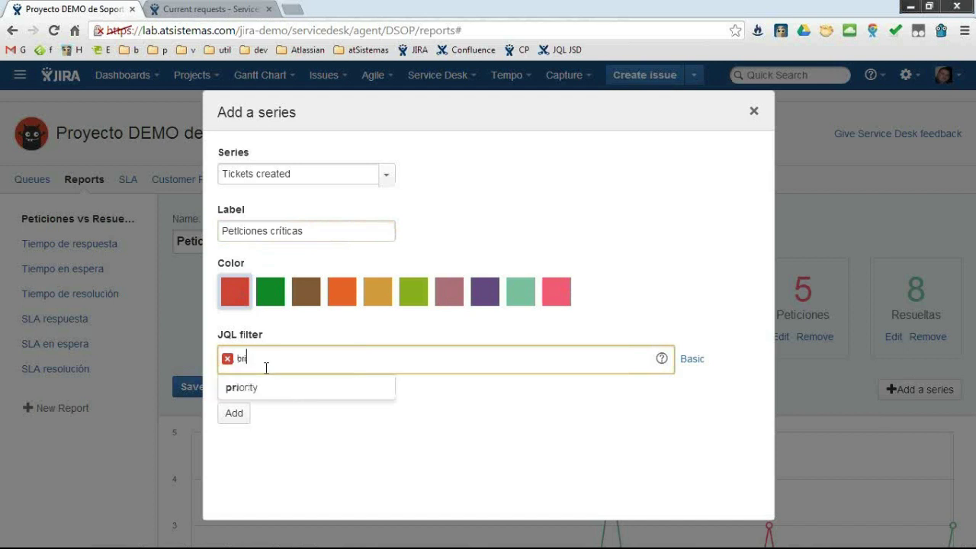
{"action": "key", "text": "Tab"}
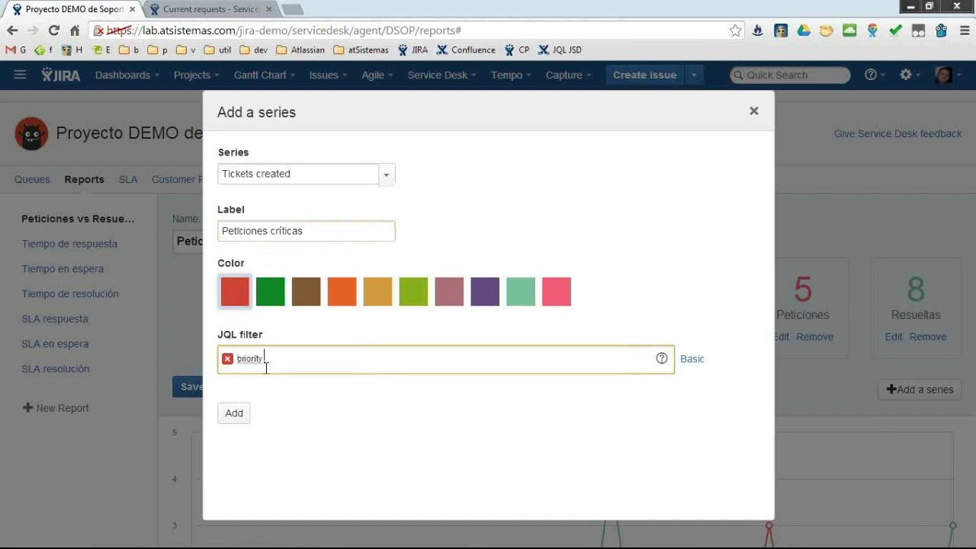
{"action": "type", "text": ">="}
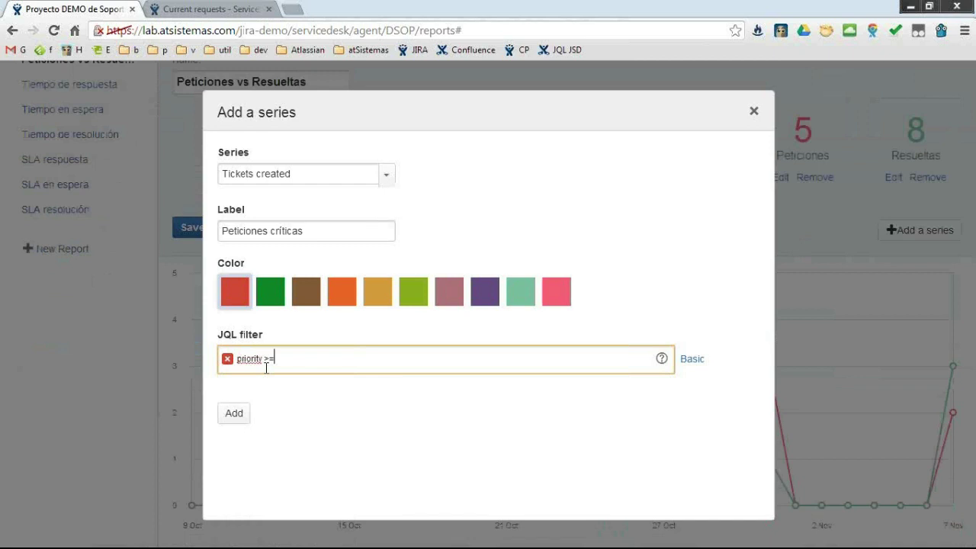
{"action": "type", "text": "Cr"}
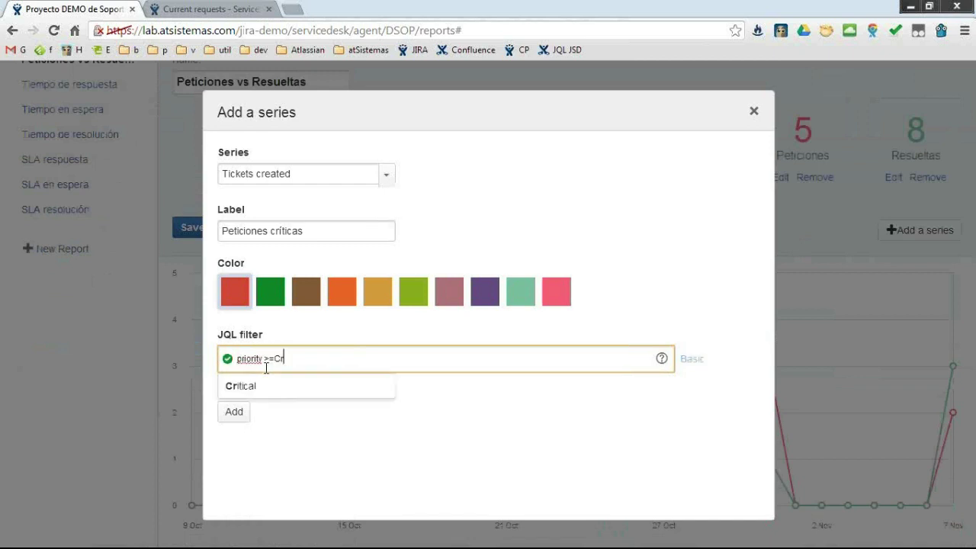
{"action": "key", "text": "Down"}
{"action": "key", "text": "Tab"}
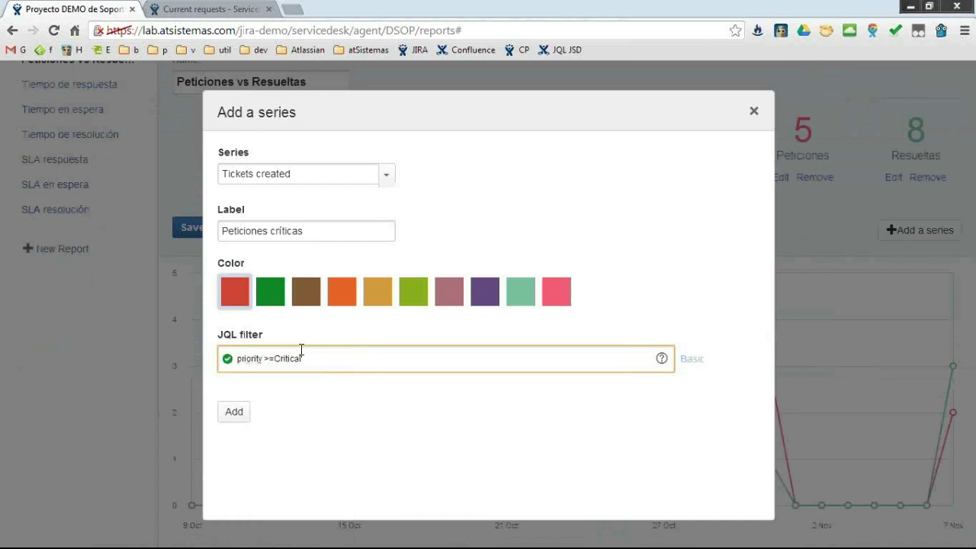
{"action": "left_click", "coordinate": [234, 411]}
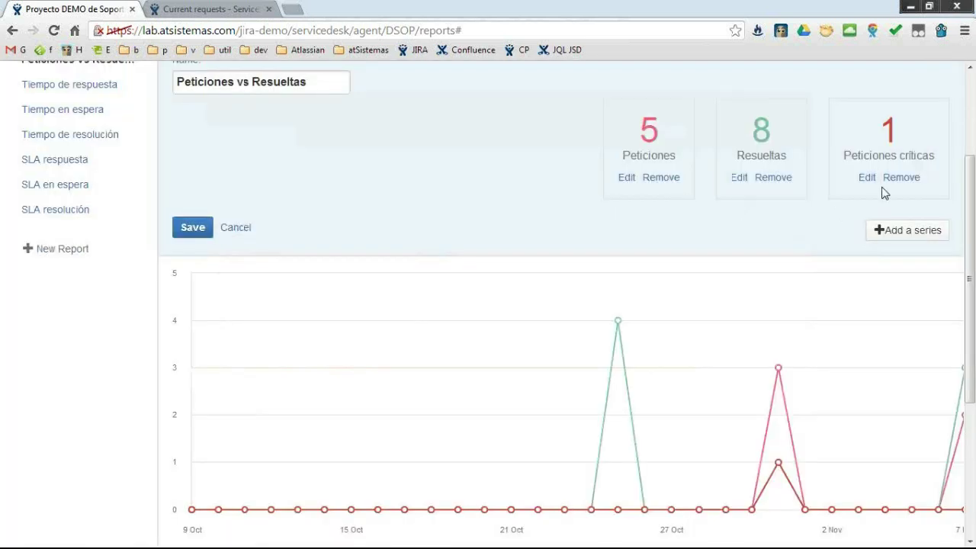
Step: Change the color of the Peticiones series to amber, save the series and check the updated chart
{"action": "left_click", "coordinate": [631, 186]}
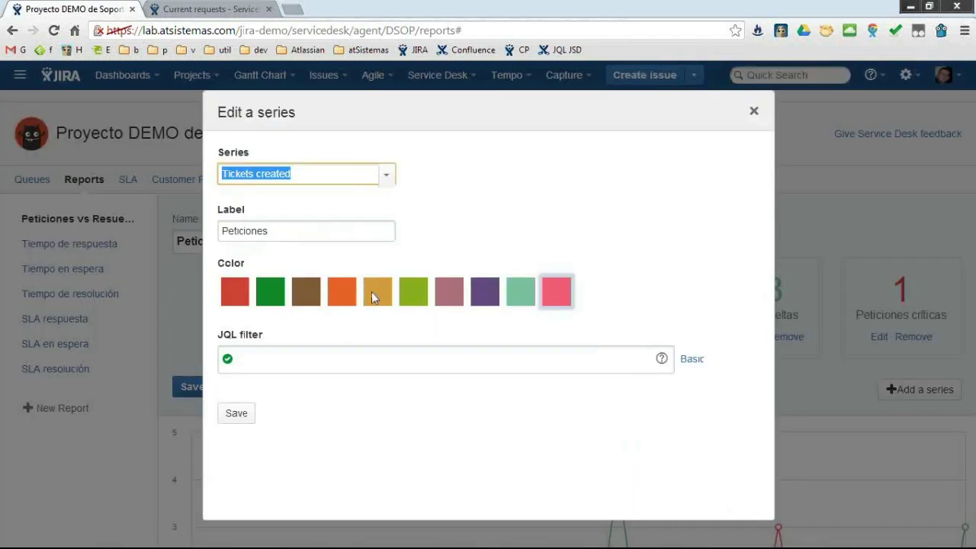
{"action": "left_click", "coordinate": [371, 292]}
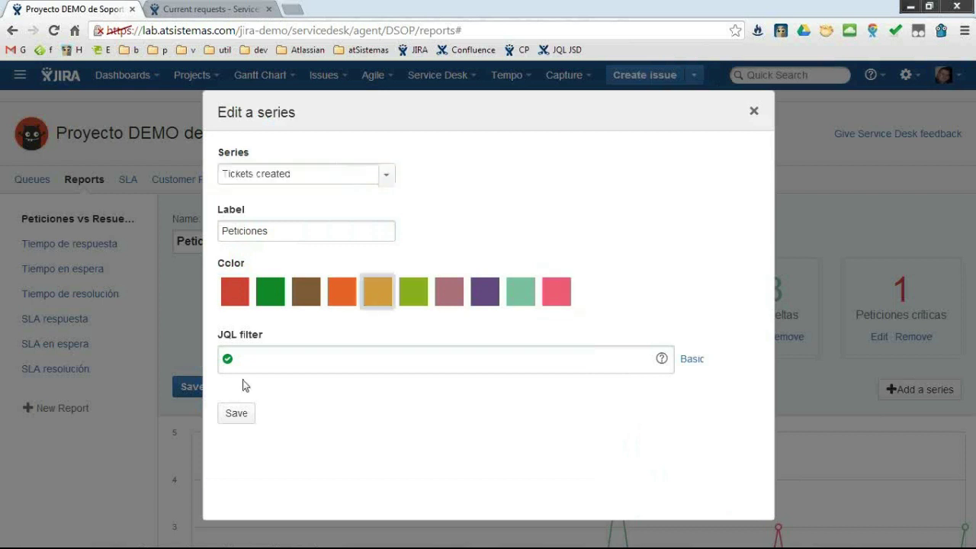
{"action": "left_click", "coordinate": [238, 416]}
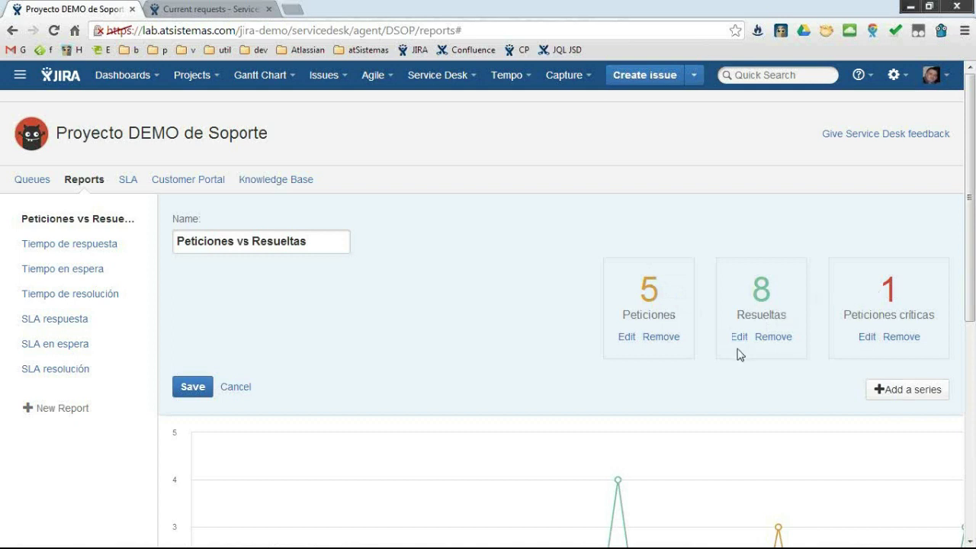
{"action": "scroll", "coordinate": [686, 267], "scroll_direction": "down", "scroll_amount": 1}
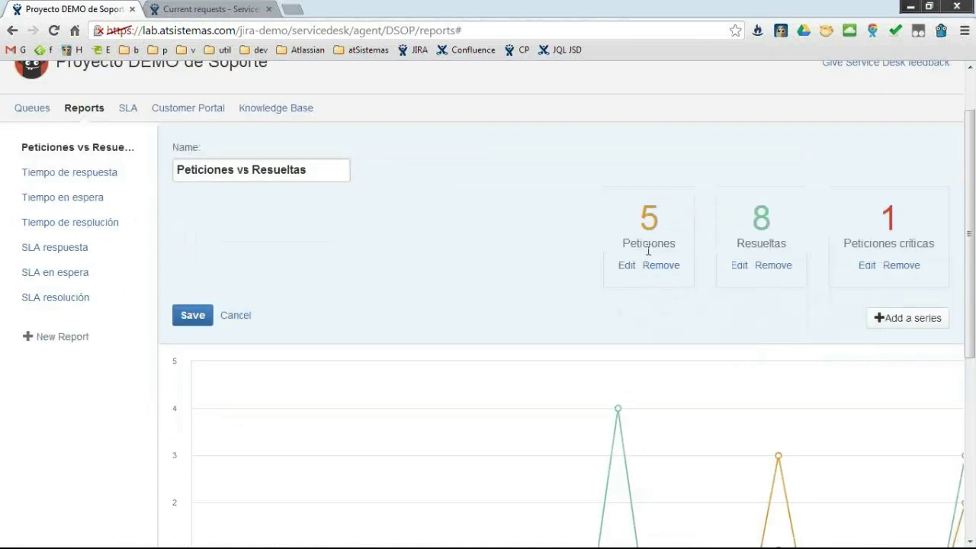
Step: Review the chart with its three series and save the Peticiones vs Resueltas report
{"action": "scroll", "coordinate": [648, 250], "scroll_direction": "down", "scroll_amount": 1}
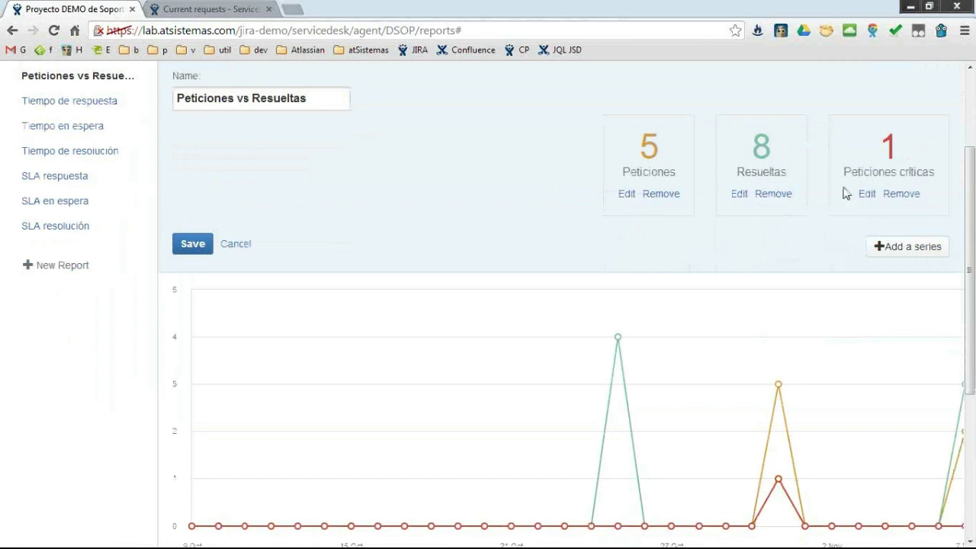
{"action": "scroll", "coordinate": [689, 191], "scroll_direction": "down", "scroll_amount": 1}
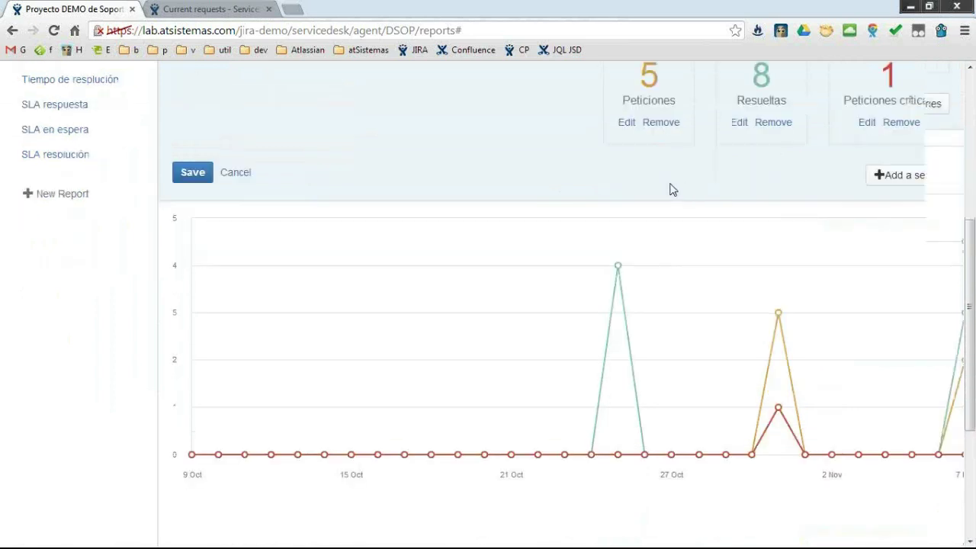
{"action": "scroll", "coordinate": [656, 198], "scroll_direction": "down", "scroll_amount": 3}
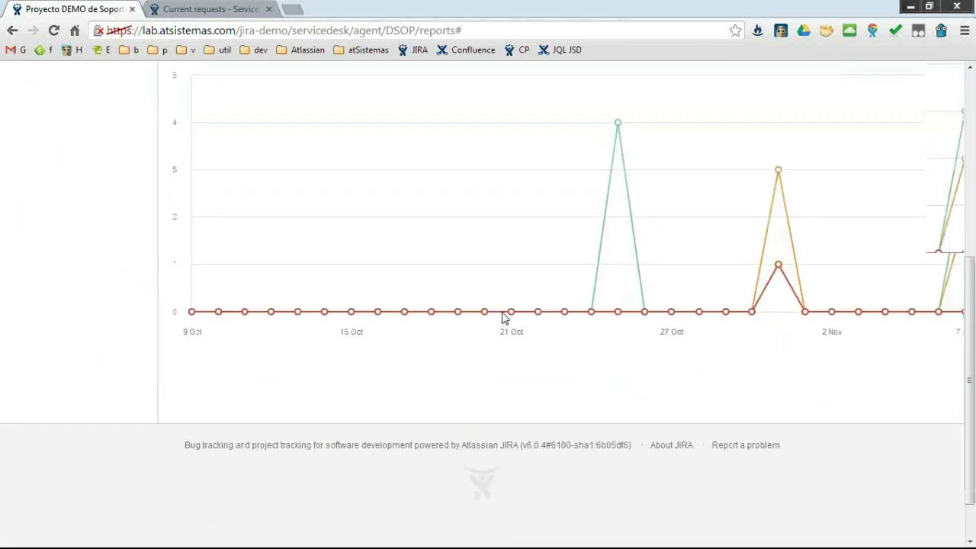
{"action": "scroll", "coordinate": [431, 320], "scroll_direction": "up", "scroll_amount": 5}
{"action": "left_click", "coordinate": [207, 386]}
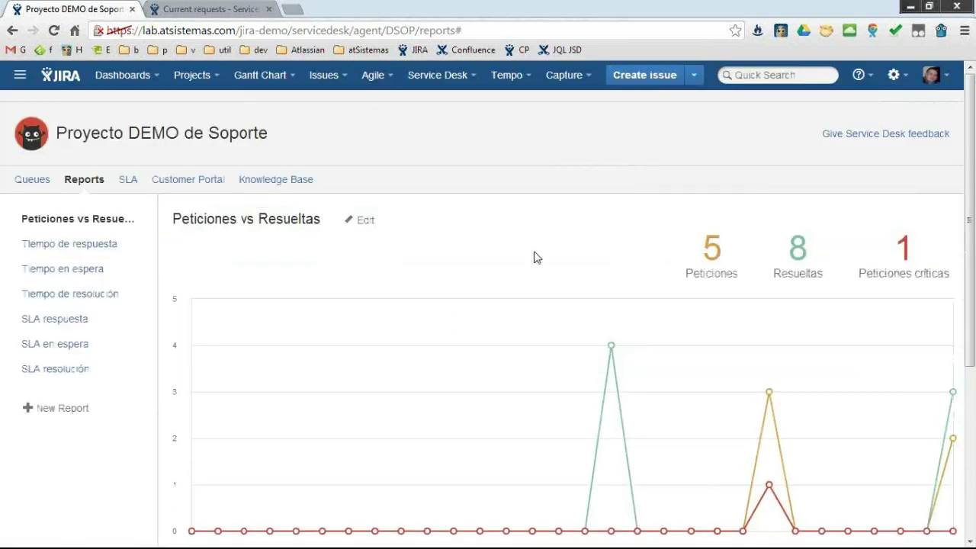
Step: Set the period of the Peticiones vs Resueltas chart to Past quarter by day
{"action": "scroll", "coordinate": [534, 257], "scroll_direction": "down", "scroll_amount": 3}
{"action": "left_click", "coordinate": [564, 367]}
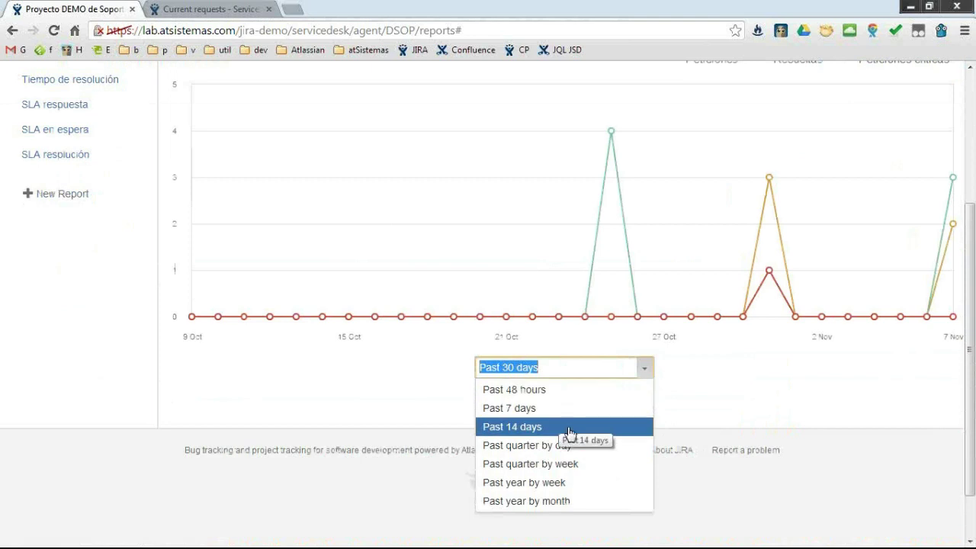
{"action": "left_click", "coordinate": [532, 449]}
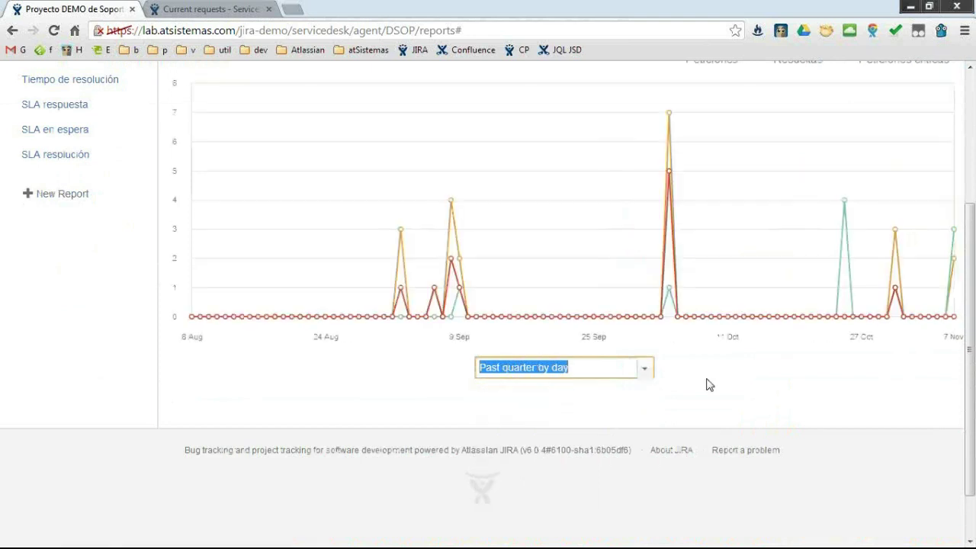
{"action": "scroll", "coordinate": [706, 384], "scroll_direction": "up", "scroll_amount": 3}
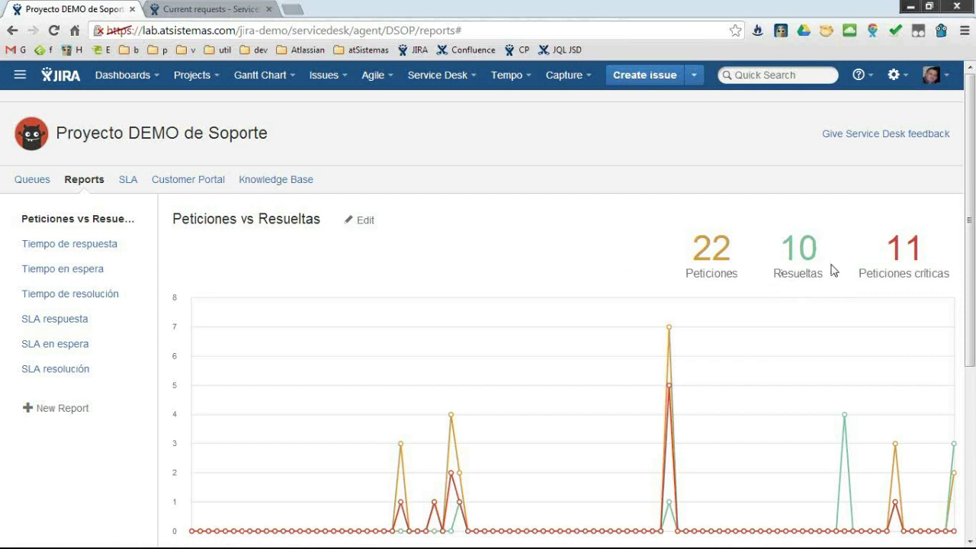
Step: Compare the quarter's totals for Peticiones, Resueltas and Peticiones críticas above the chart
{"action": "double_click", "coordinate": [896, 249]}
{"action": "left_click", "coordinate": [920, 276]}
{"action": "double_click", "coordinate": [798, 249]}
{"action": "left_click", "coordinate": [775, 291]}
{"action": "left_click_drag", "start_coordinate": [929, 252], "coordinate": [919, 287]}
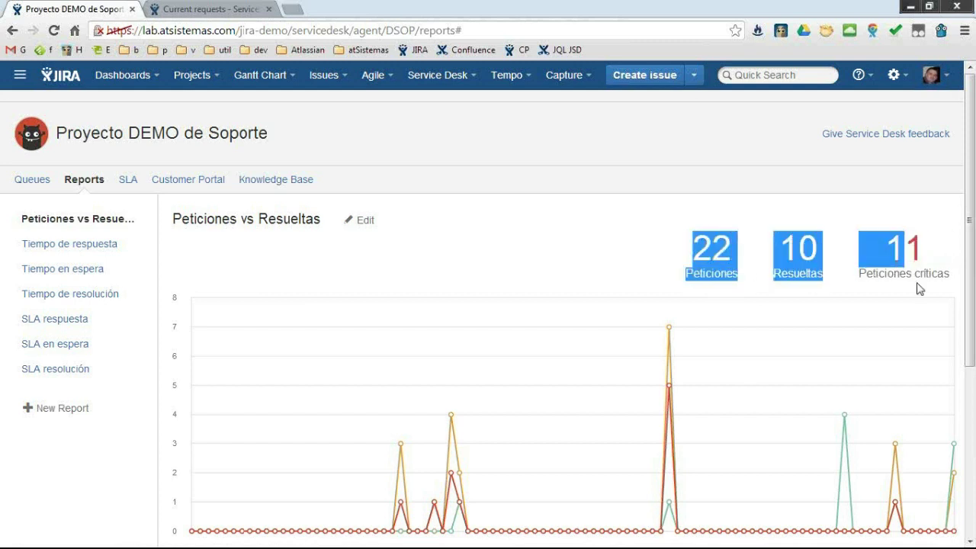
Step: Inspect the Tiempo de respuesta report in editing mode and save it without edits
{"action": "left_click", "coordinate": [67, 254]}
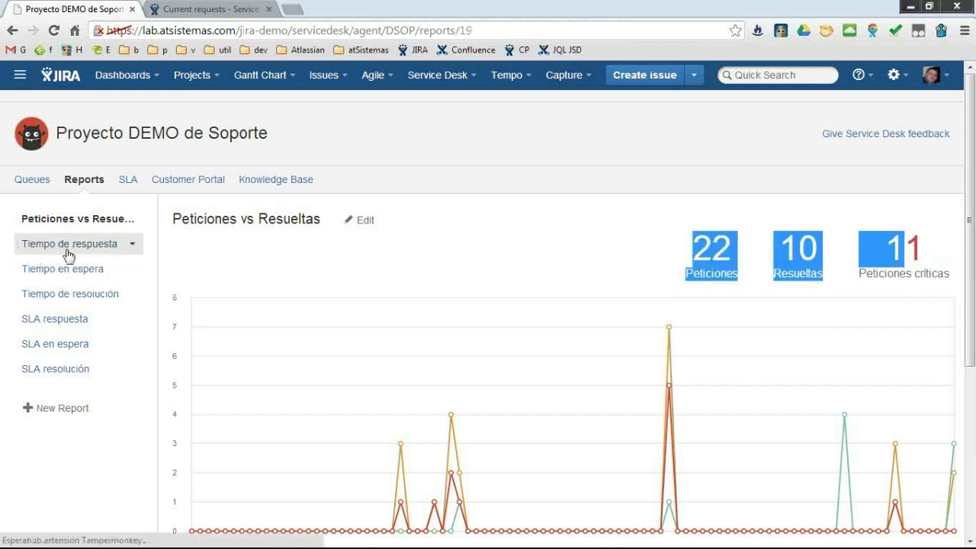
{"action": "left_click", "coordinate": [347, 222]}
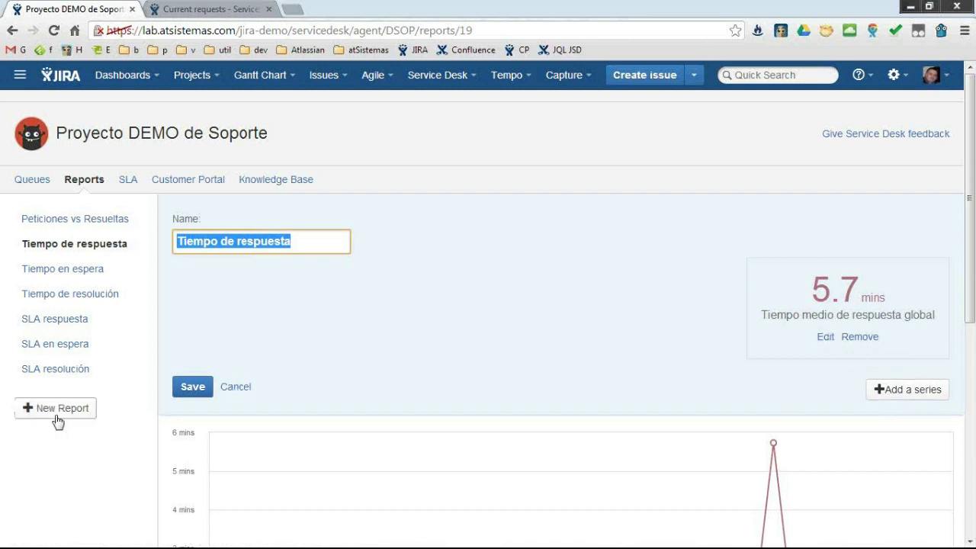
{"action": "left_click", "coordinate": [192, 386]}
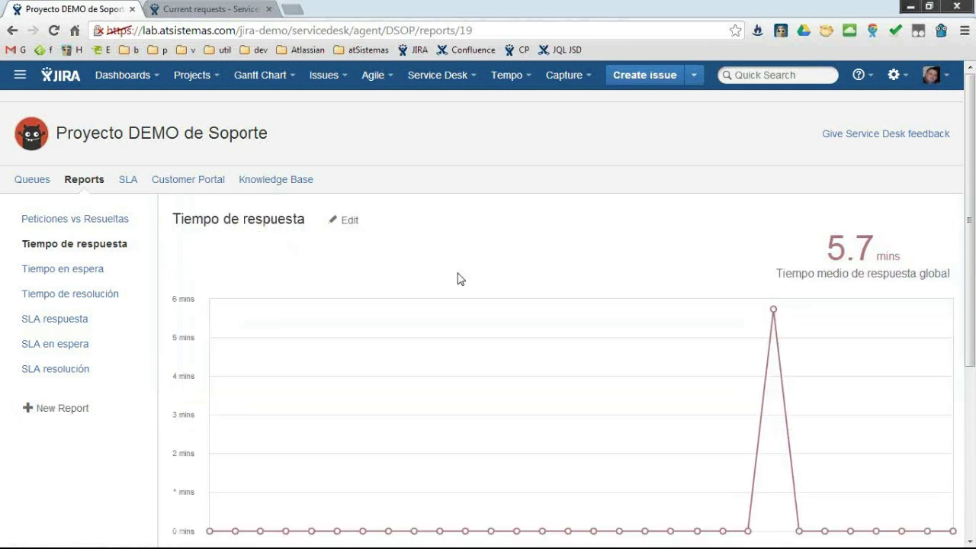
Step: View the Tiempo en espera, Tiempo de resolución and SLA respuesta reports, checking the Fuera de plazo total of the last one
{"action": "left_click", "coordinate": [84, 275]}
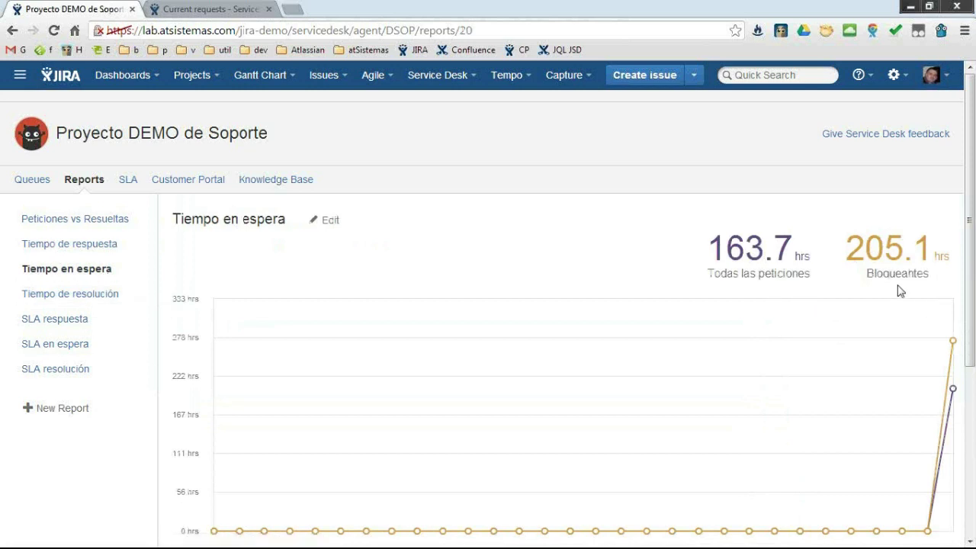
{"action": "left_click", "coordinate": [90, 297]}
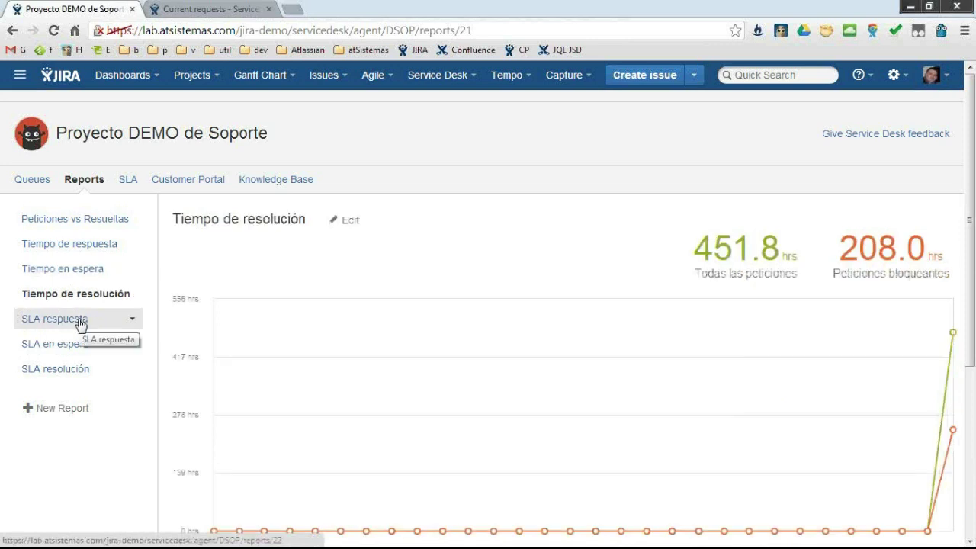
{"action": "left_click", "coordinate": [80, 322]}
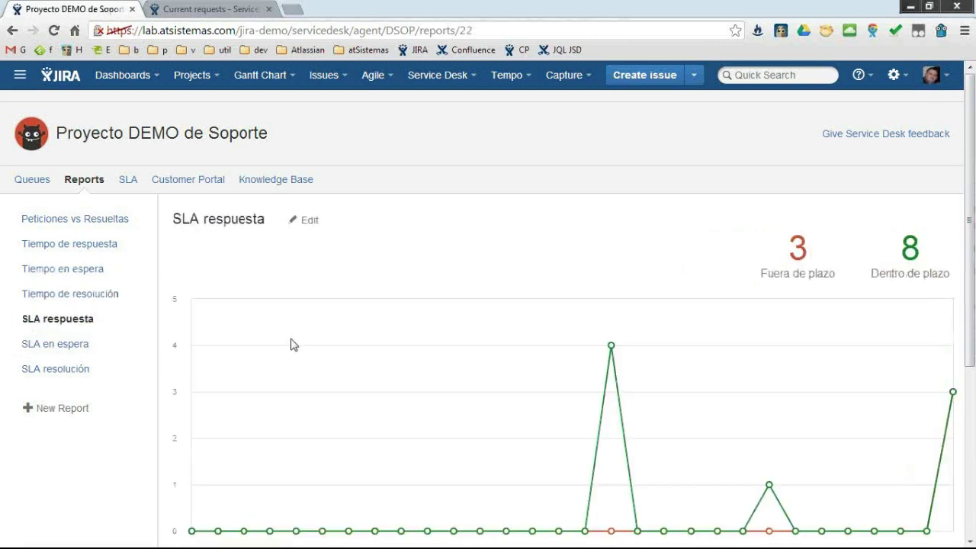
{"action": "scroll", "coordinate": [294, 344], "scroll_direction": "down", "scroll_amount": 1}
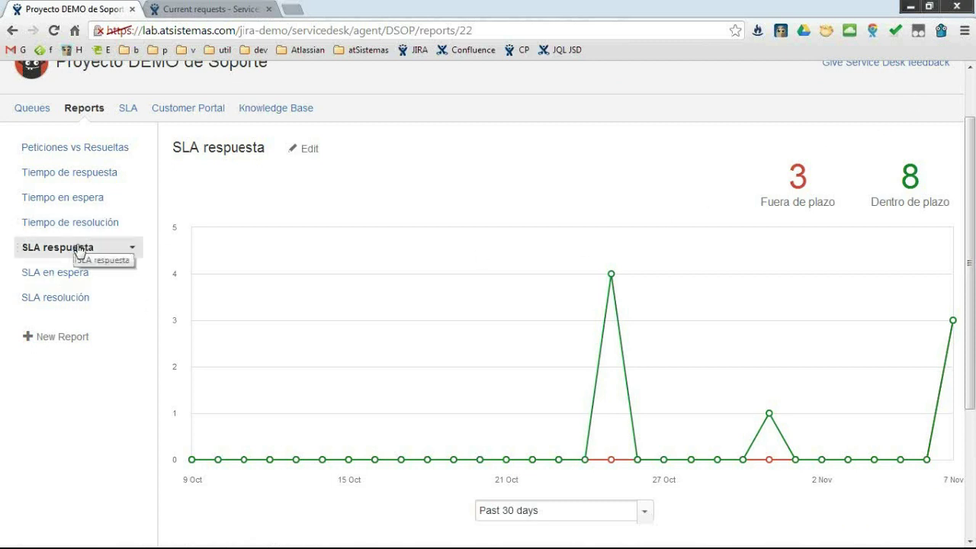
{"action": "left_click_drag", "start_coordinate": [816, 175], "coordinate": [841, 205]}
{"action": "left_click", "coordinate": [842, 212]}
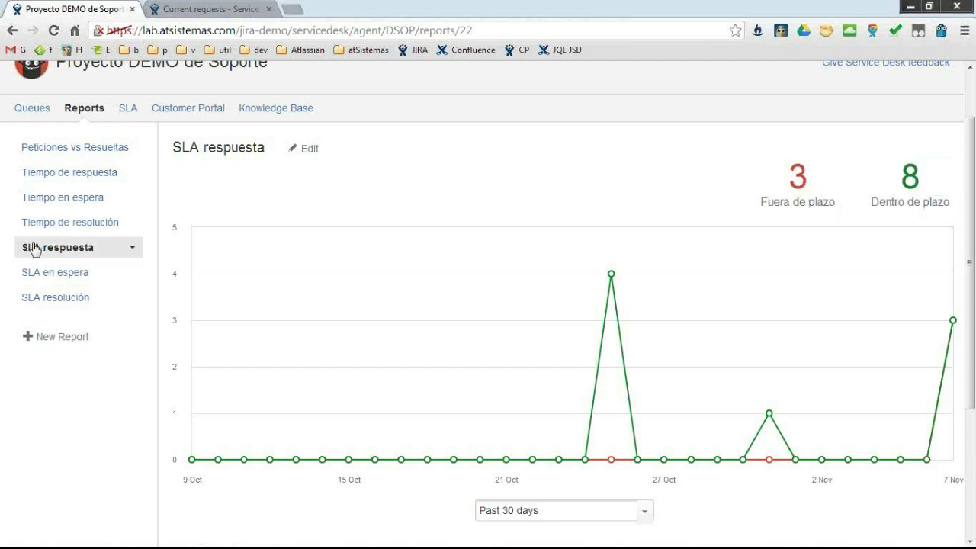
Step: Check the Dentro de plazo and Fuera de plazo totals in the SLA en espera and SLA resolución reports
{"action": "left_click", "coordinate": [81, 273]}
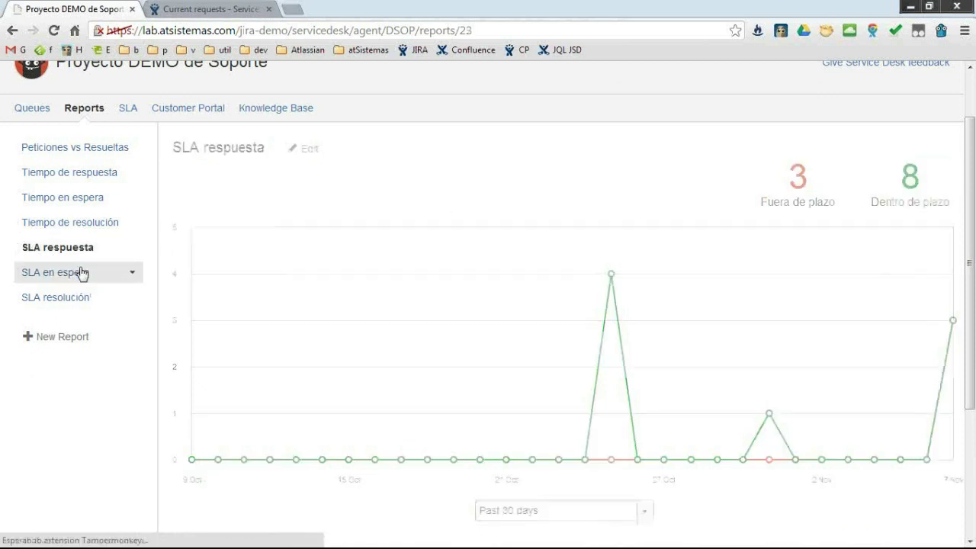
{"action": "left_click_drag", "start_coordinate": [759, 202], "coordinate": [859, 210]}
{"action": "left_click", "coordinate": [862, 210]}
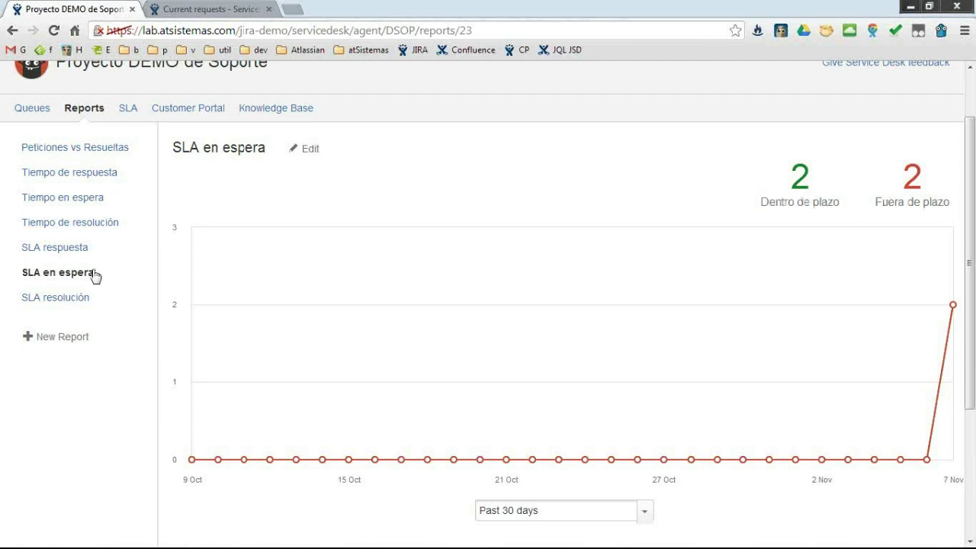
{"action": "left_click", "coordinate": [76, 298]}
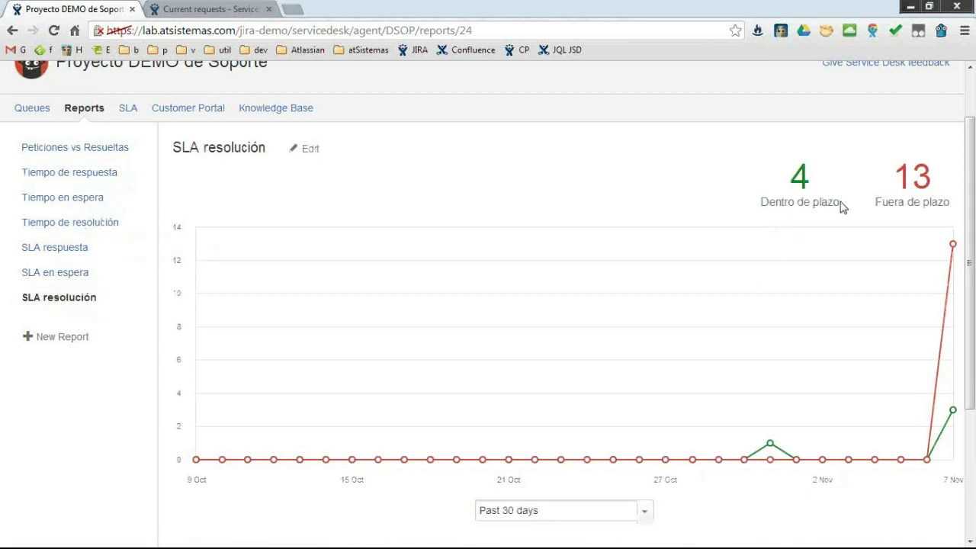
{"action": "left_click_drag", "start_coordinate": [841, 205], "coordinate": [790, 172]}
{"action": "left_click", "coordinate": [730, 197]}
Step: Compare the SLA resolución chart over Past 7 days and Past quarter by day, finishing with the period at Past 7 days
{"action": "scroll", "coordinate": [793, 351], "scroll_direction": "down", "scroll_amount": 1}
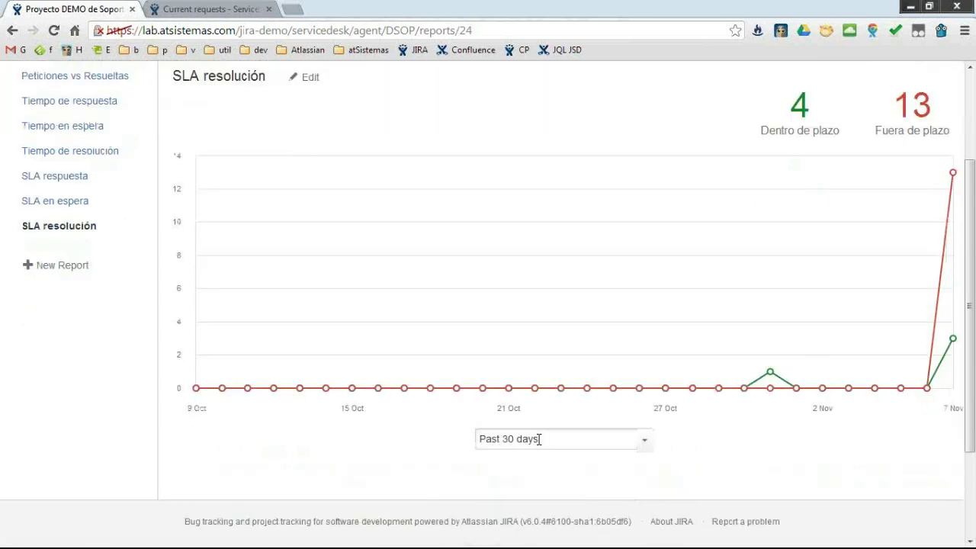
{"action": "left_click", "coordinate": [540, 438]}
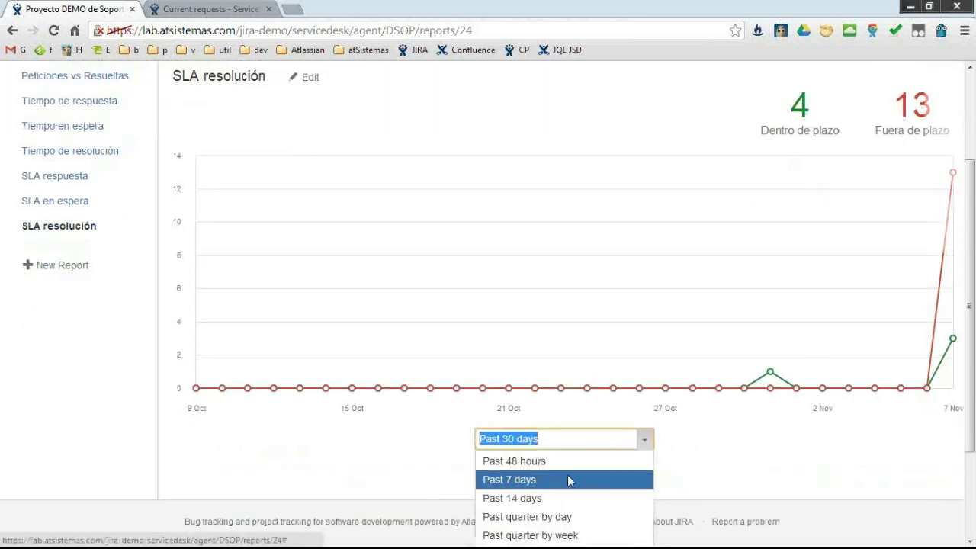
{"action": "left_click", "coordinate": [554, 480]}
{"action": "left_click", "coordinate": [552, 437]}
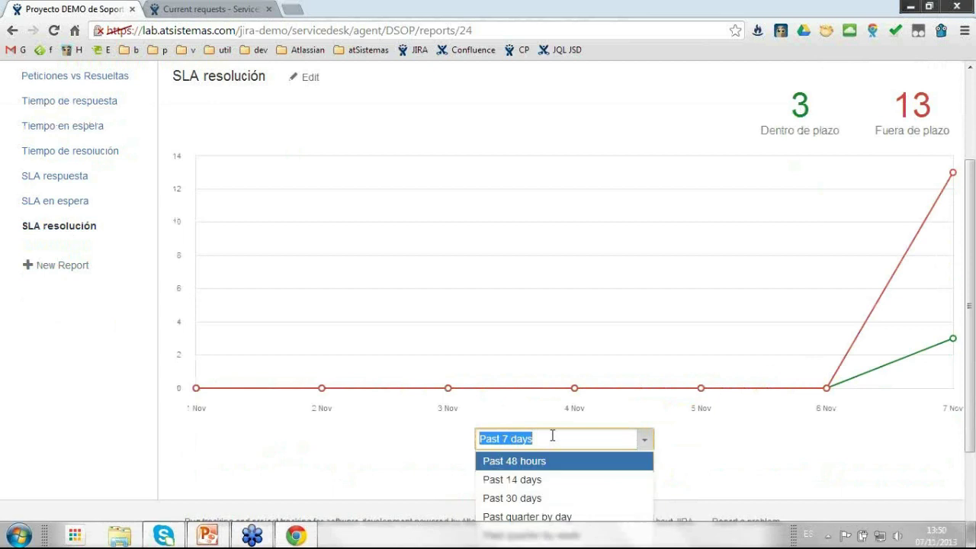
{"action": "left_click", "coordinate": [571, 517]}
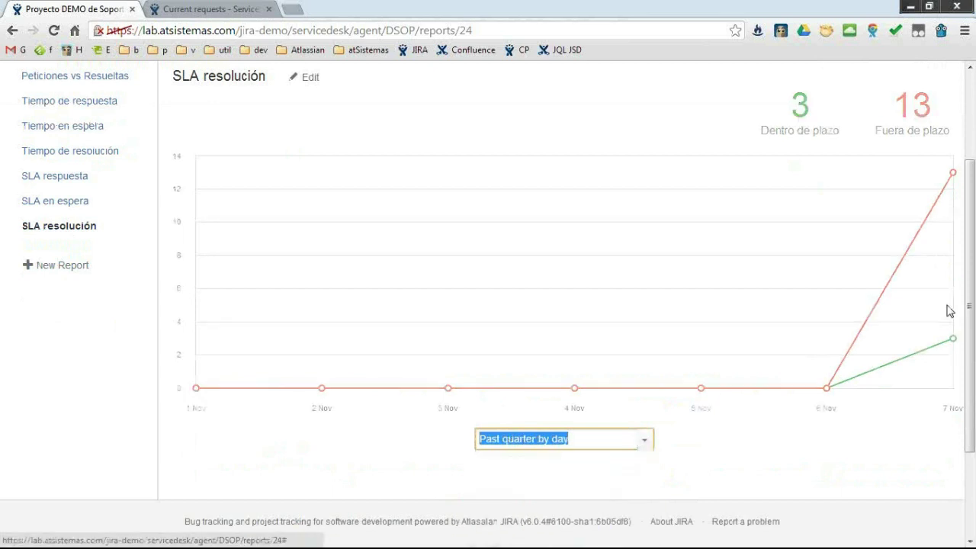
{"action": "left_click", "coordinate": [572, 442]}
{"action": "left_click", "coordinate": [577, 479]}
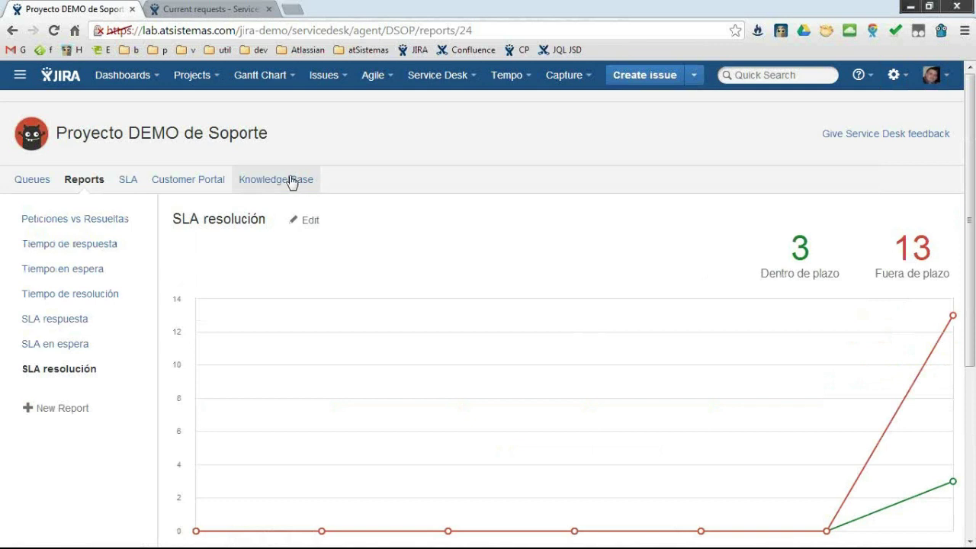
Step: Show the project's Knowledge Base configuration, and open Confluence in a new browser tab
{"action": "left_click", "coordinate": [290, 181]}
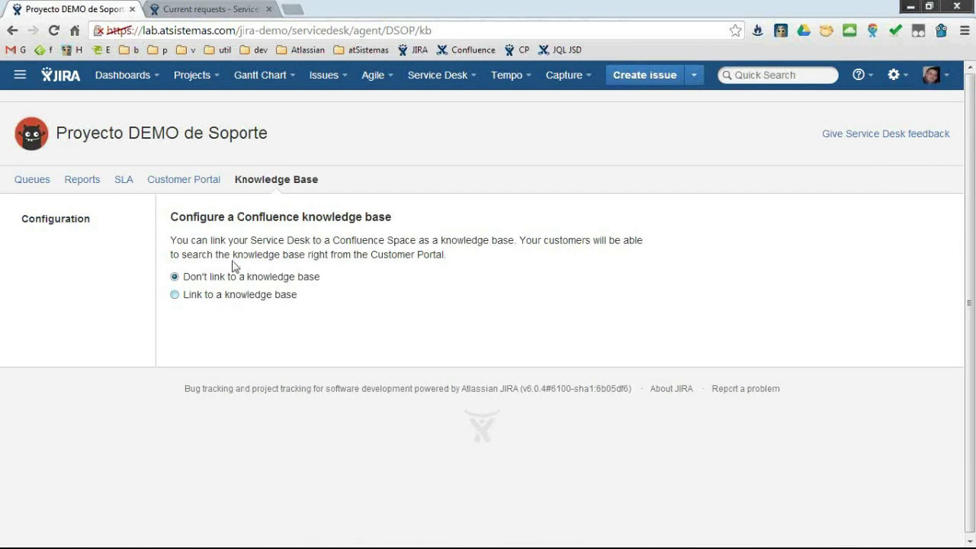
{"action": "left_click", "coordinate": [296, 11]}
{"action": "left_click", "coordinate": [460, 49]}
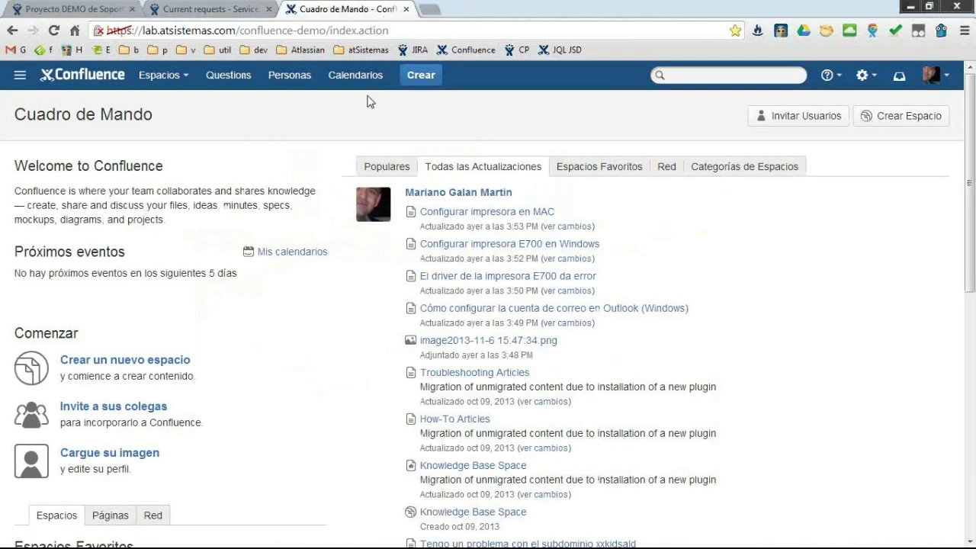
Step: Look over the recent Confluence spaces and the space templates, including Knowledge Base, without creating a space
{"action": "left_click", "coordinate": [194, 84]}
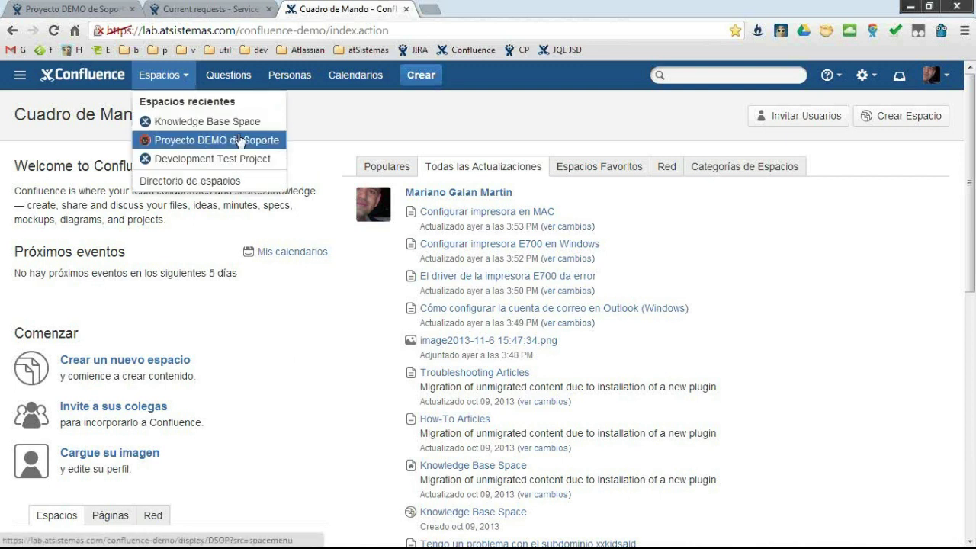
{"action": "left_click", "coordinate": [387, 109]}
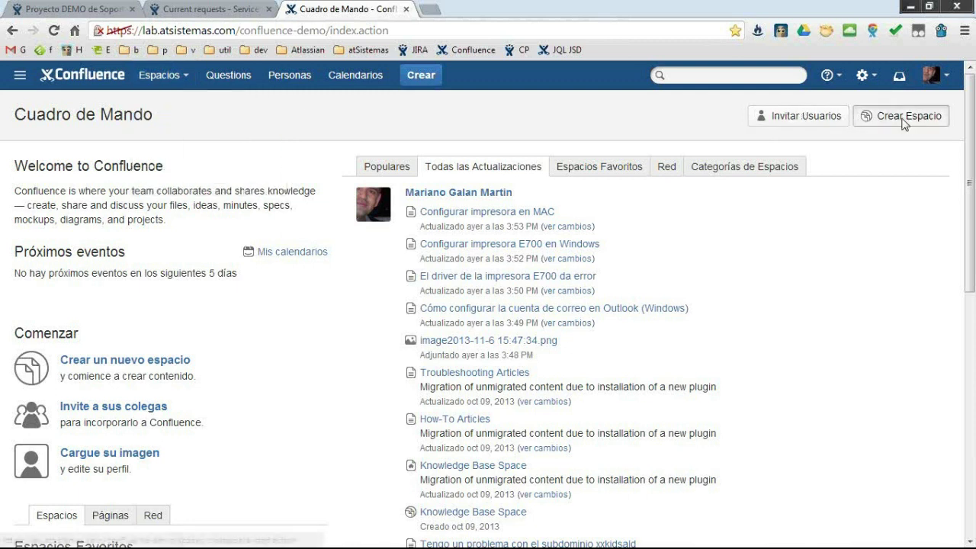
{"action": "left_click", "coordinate": [903, 118]}
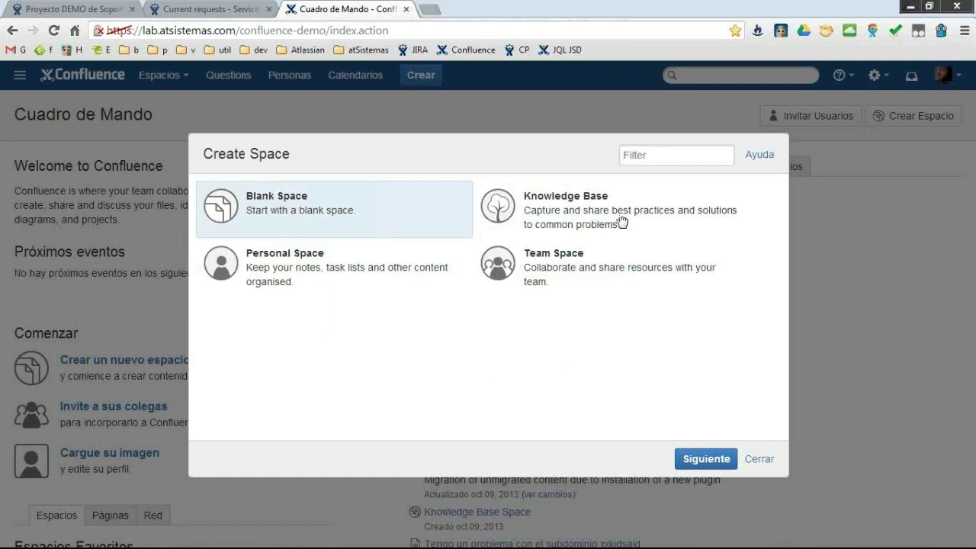
{"action": "left_click", "coordinate": [760, 459]}
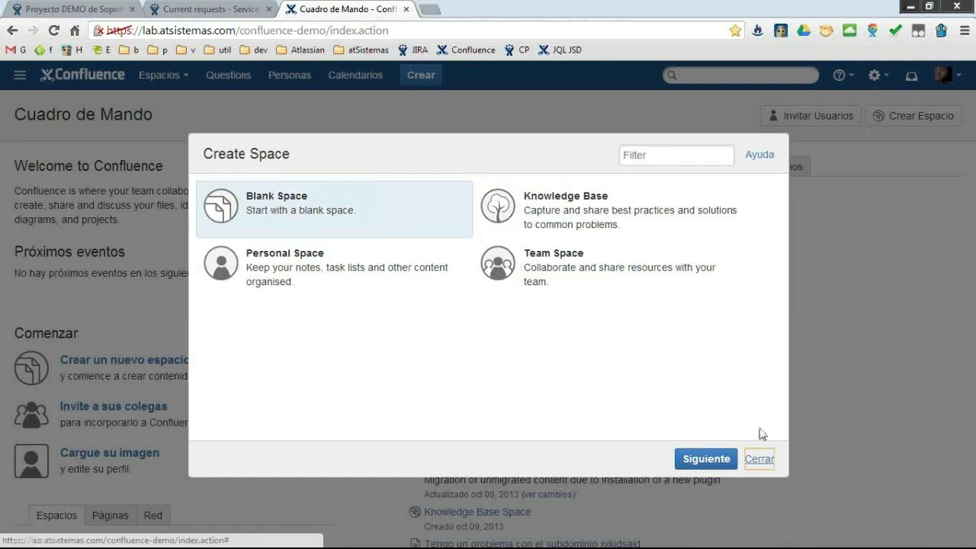
Step: Open Knowledge Base Space from the site's spaces and view its How-To Articles and Troubleshooting Articles
{"action": "scroll", "coordinate": [165, 389], "scroll_direction": "down", "scroll_amount": 2}
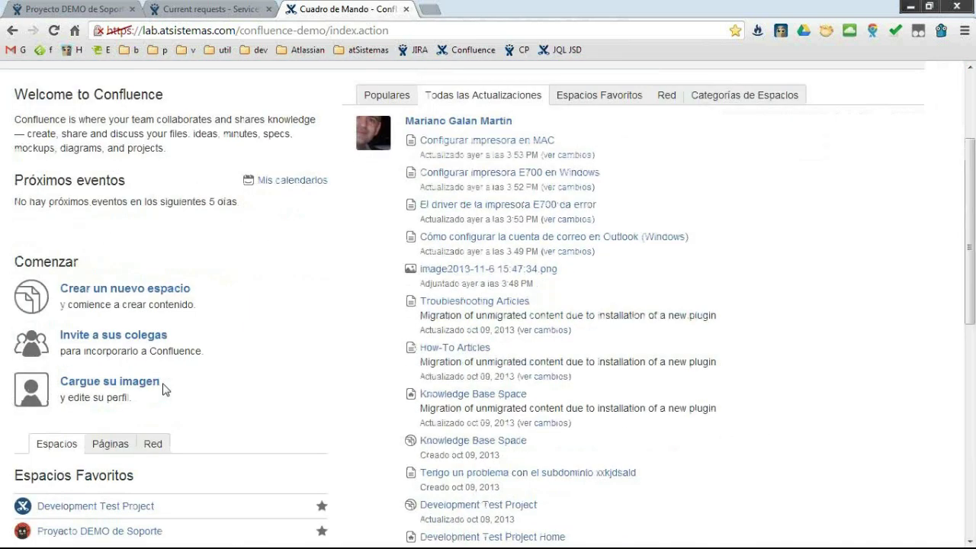
{"action": "scroll", "coordinate": [165, 390], "scroll_direction": "down", "scroll_amount": 2}
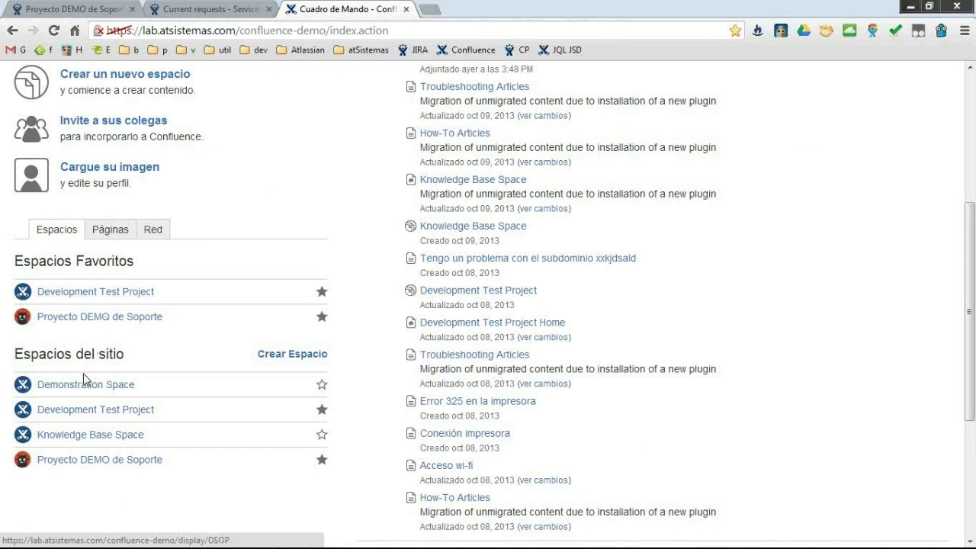
{"action": "left_click", "coordinate": [97, 442]}
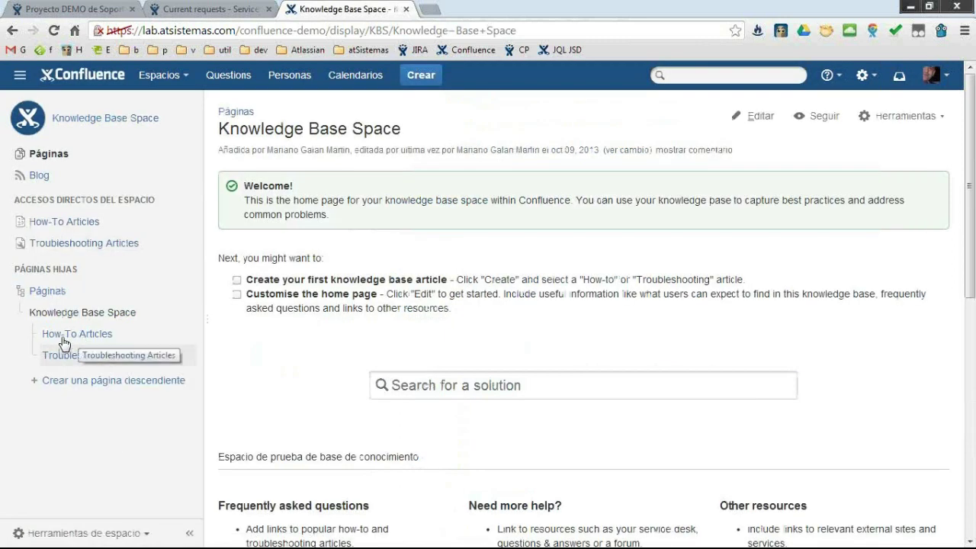
{"action": "left_click", "coordinate": [81, 341]}
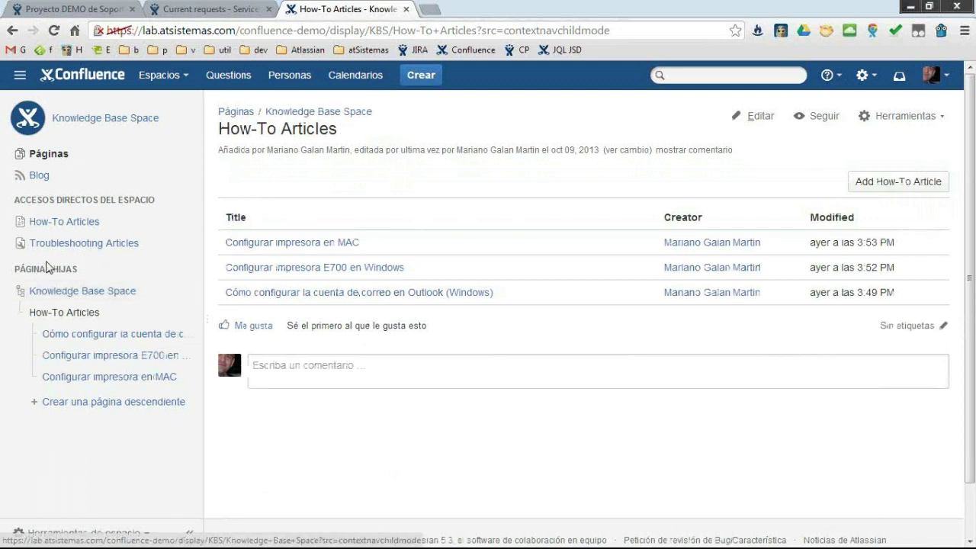
{"action": "left_click", "coordinate": [85, 244]}
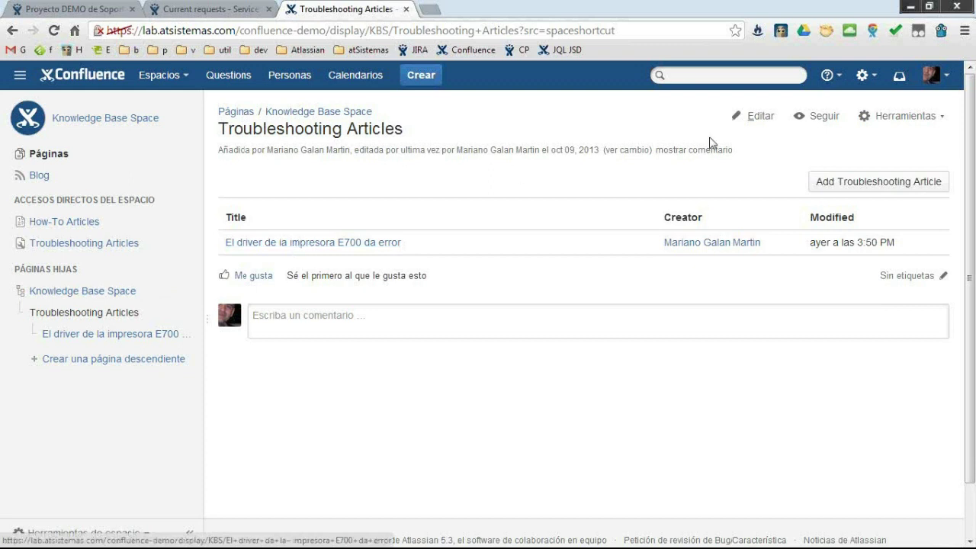
Step: Start a new Troubleshooting Article in Knowledge Base Space and name it "nuevo"
{"action": "left_click", "coordinate": [422, 76]}
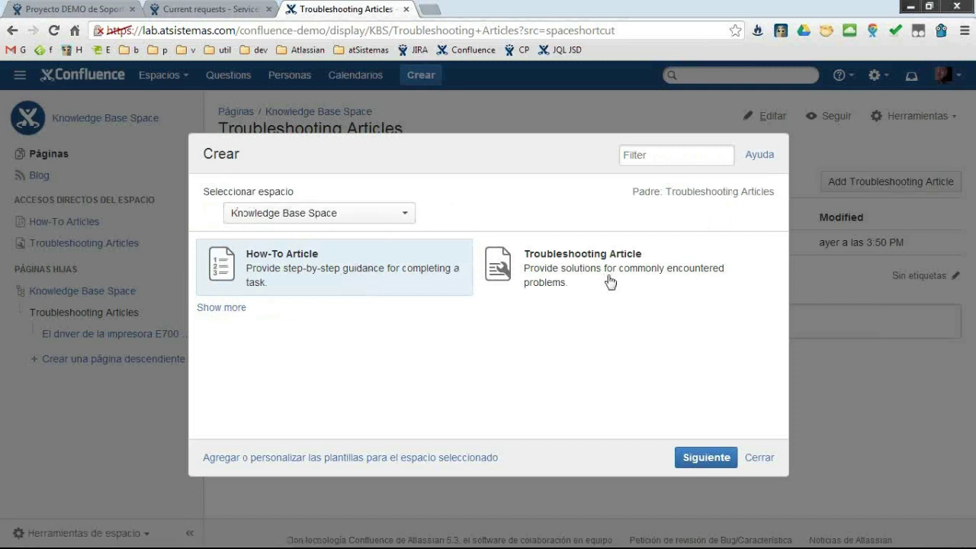
{"action": "left_click", "coordinate": [518, 275]}
{"action": "left_click", "coordinate": [705, 461]}
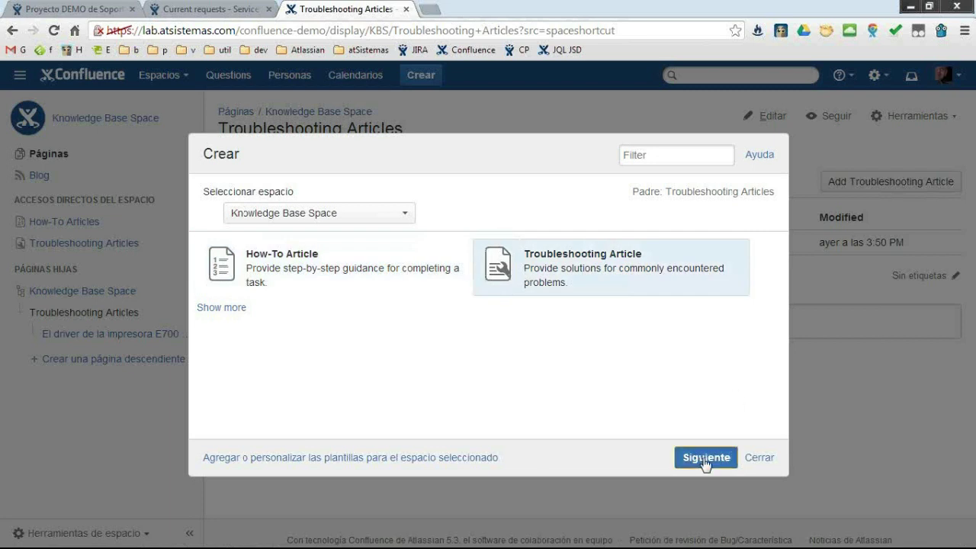
{"action": "type", "text": "nuevo"}
Step: Try the labels "etq" and "printing" for the new article, clearing each one again
{"action": "left_click", "coordinate": [363, 237]}
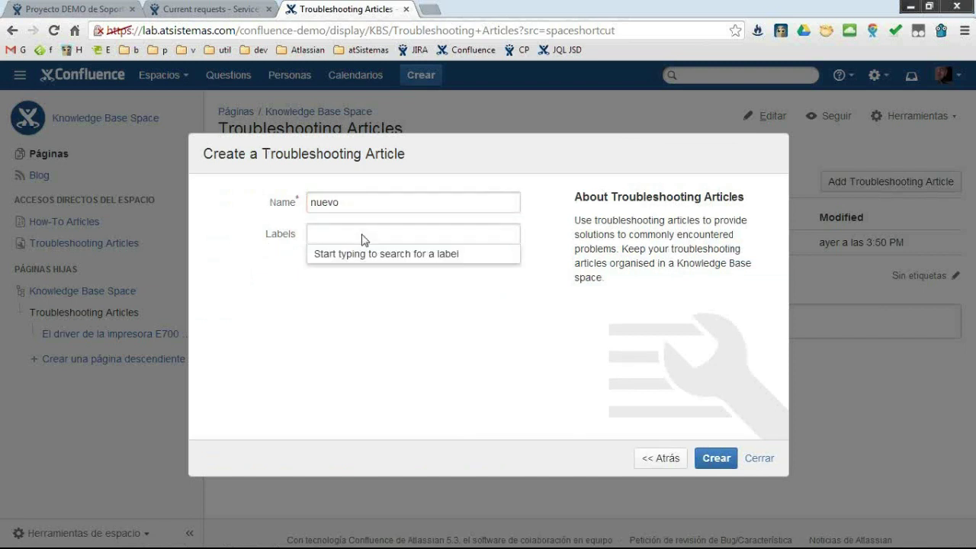
{"action": "type", "text": "etq"}
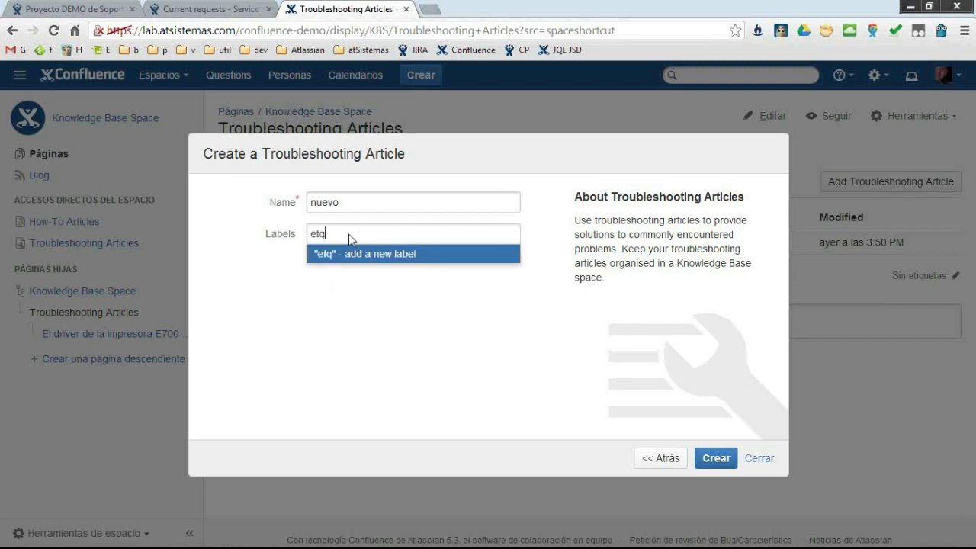
{"action": "key", "text": "BackSpace"}
{"action": "key", "text": "BackSpace"}
{"action": "key", "text": "BackSpace"}
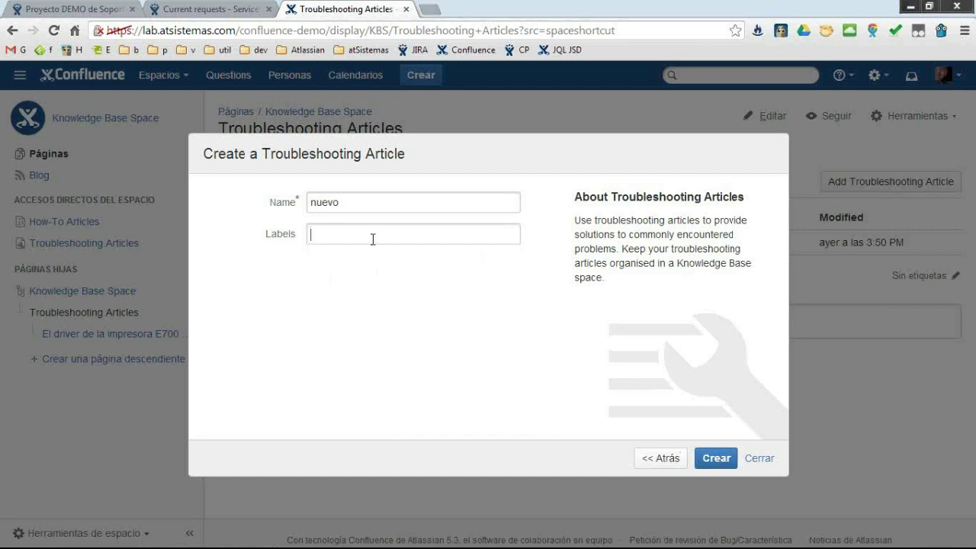
{"action": "left_click", "coordinate": [418, 239]}
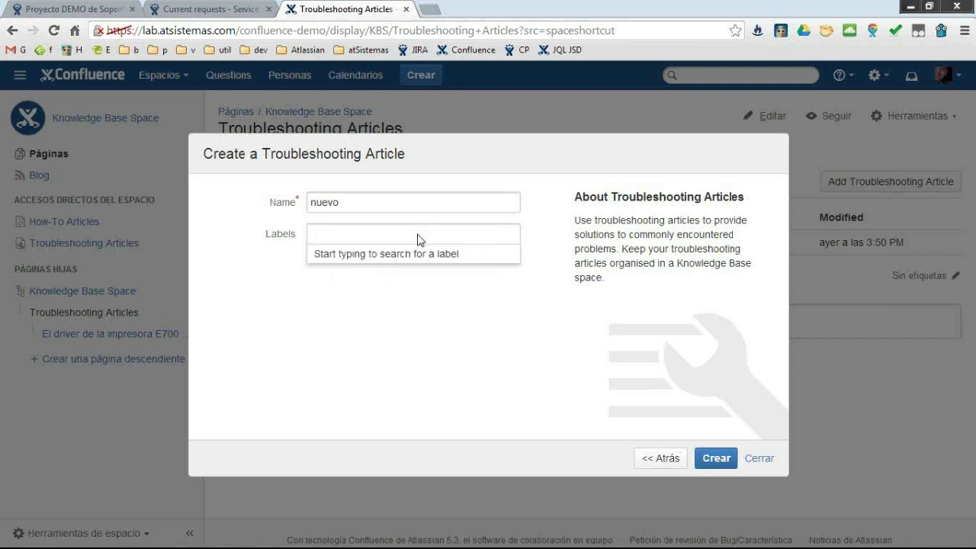
{"action": "type", "text": "p"}
{"action": "key", "text": "BackSpace"}
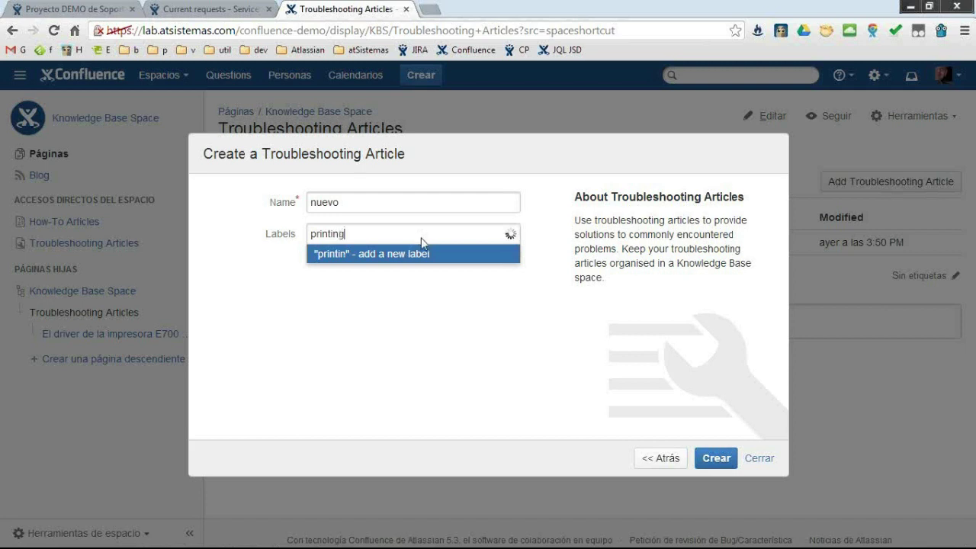
{"action": "key", "text": "BackSpace"}
{"action": "key", "text": "BackSpace"}
{"action": "key", "text": "BackSpace"}
{"action": "key", "text": "BackSpace"}
{"action": "key", "text": "BackSpace"}
{"action": "key", "text": "BackSpace"}
{"action": "key", "text": "BackSpace"}
{"action": "key", "text": "BackSpace"}
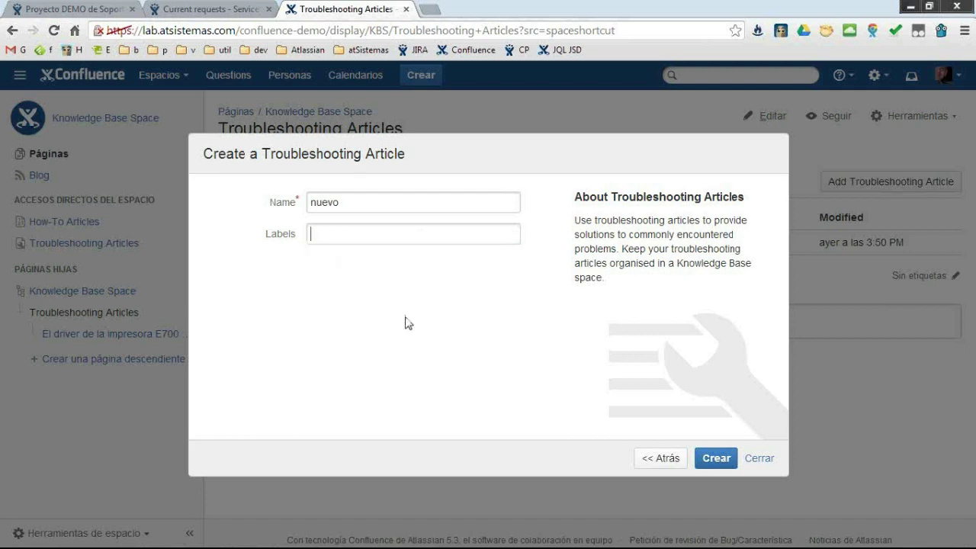
Step: Create the article draft from the template, select its related articles label macro, and cancel the draft without saving
{"action": "left_click", "coordinate": [717, 458]}
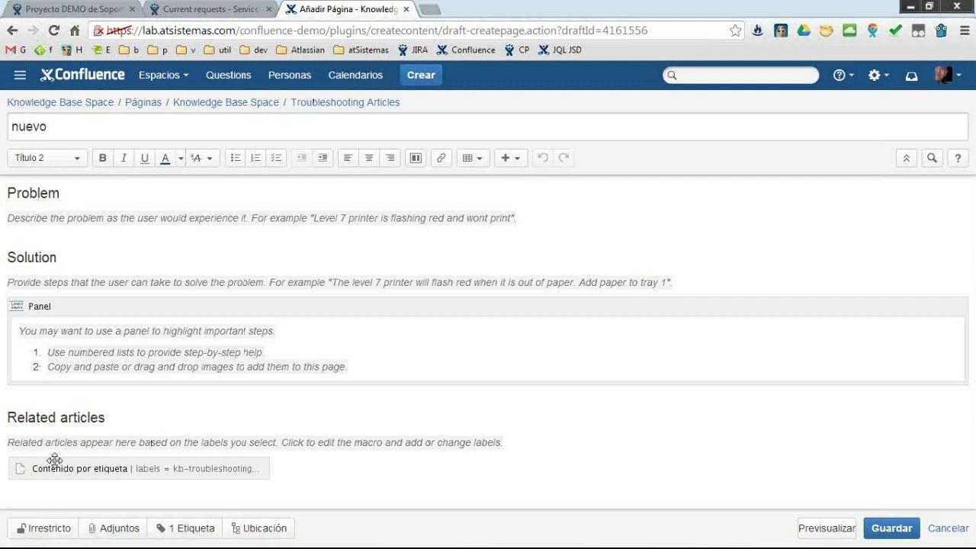
{"action": "left_click", "coordinate": [153, 474]}
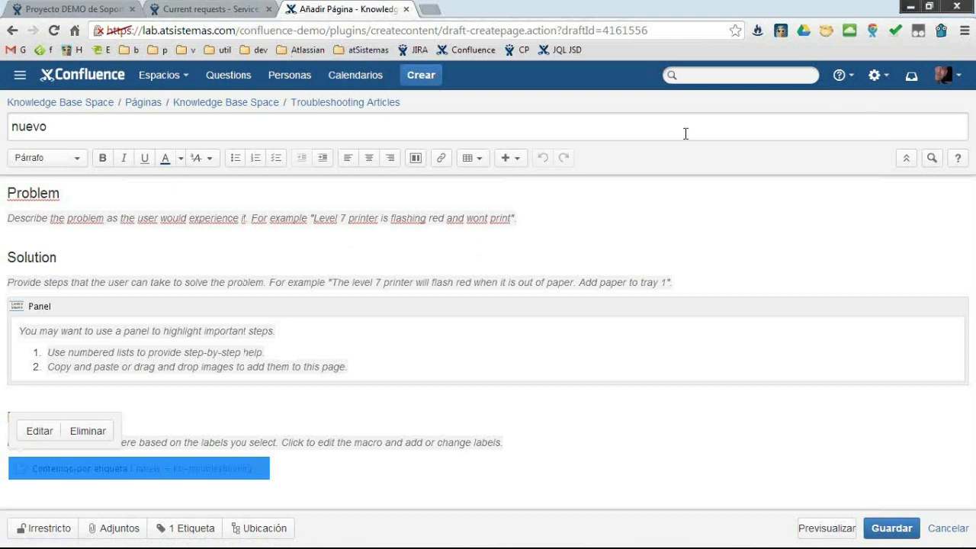
{"action": "left_click", "coordinate": [949, 527]}
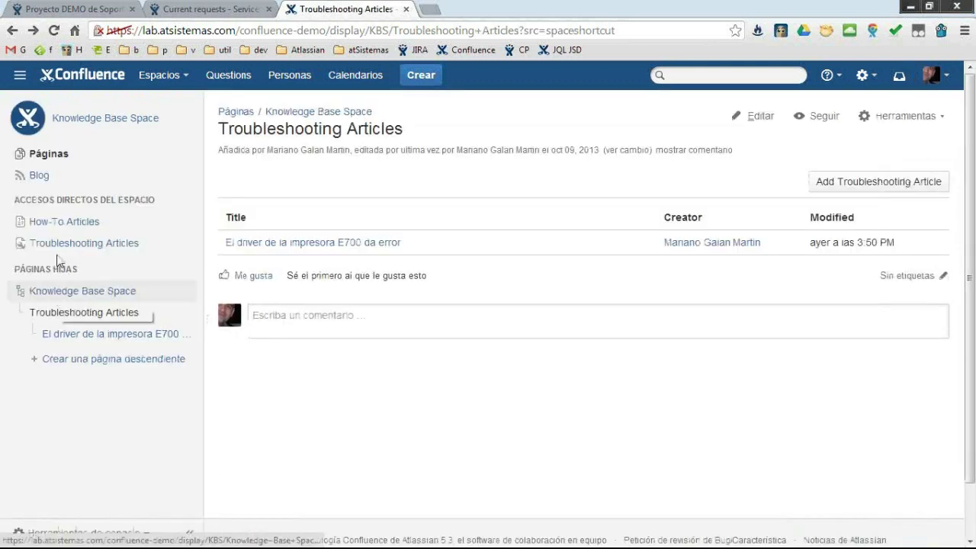
Step: Look over the space's How-To Articles and Troubleshooting Articles pages again
{"action": "left_click", "coordinate": [67, 222]}
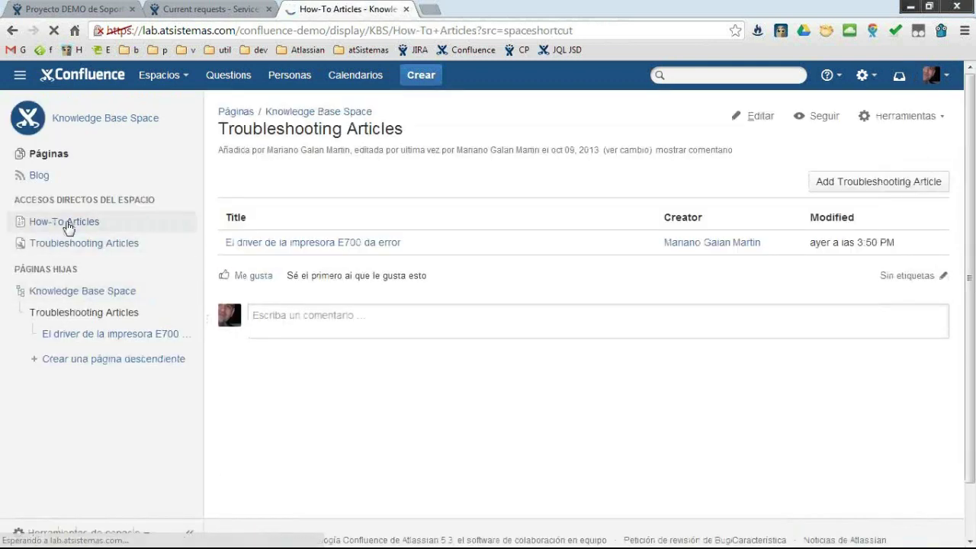
{"action": "left_click", "coordinate": [84, 242]}
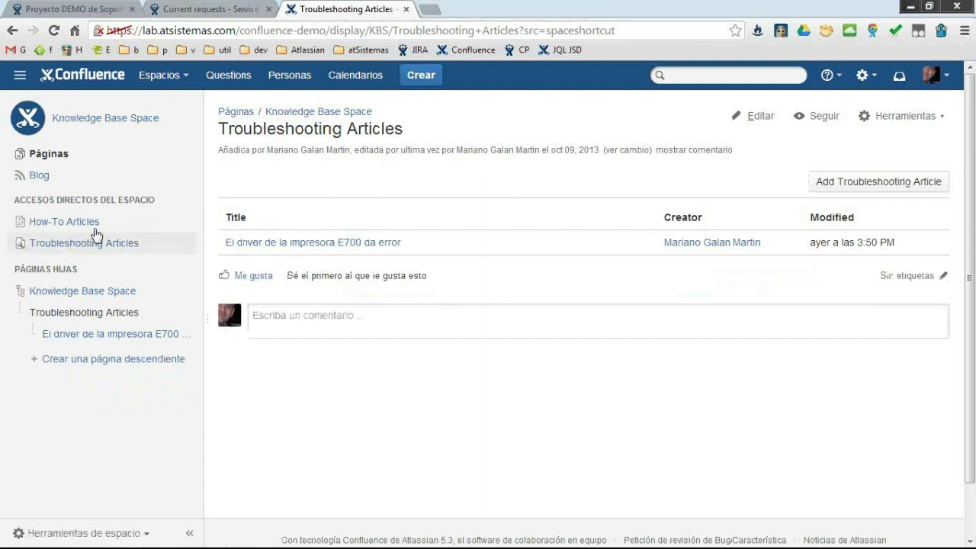
Step: Link Proyecto DEMO de Soporte to a knowledge base, using the Confluence application and Knowledge Base Space
{"action": "left_click", "coordinate": [197, 7]}
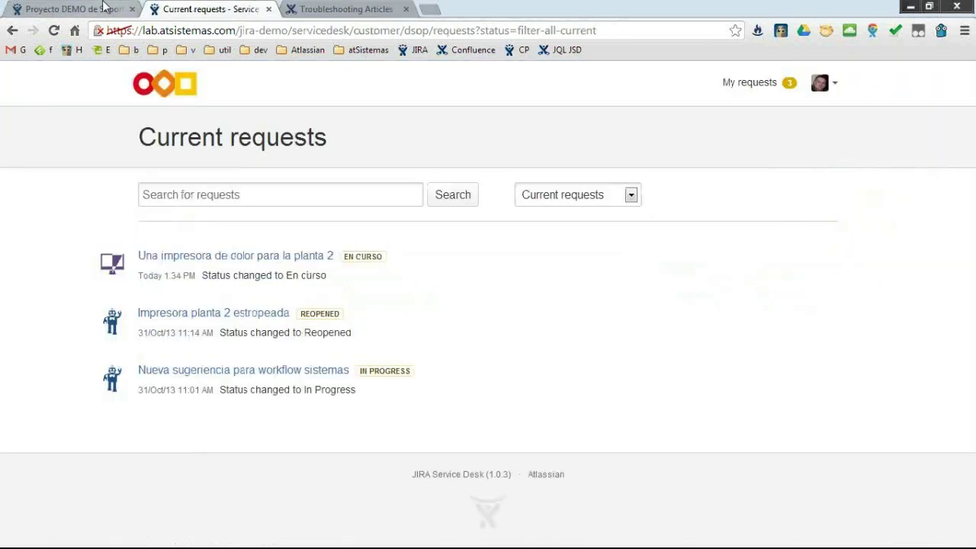
{"action": "left_click", "coordinate": [105, 6]}
{"action": "left_click", "coordinate": [222, 296]}
{"action": "left_click", "coordinate": [254, 347]}
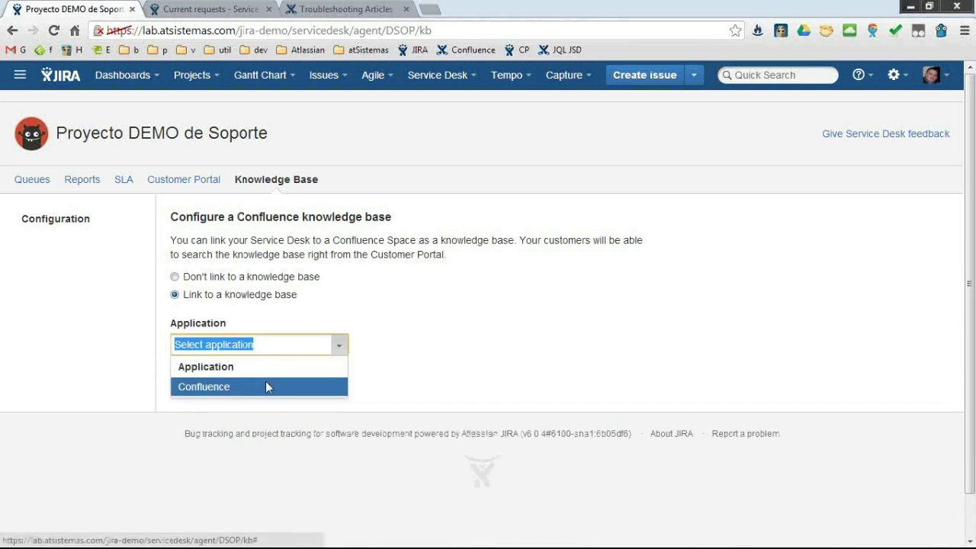
{"action": "left_click", "coordinate": [266, 386]}
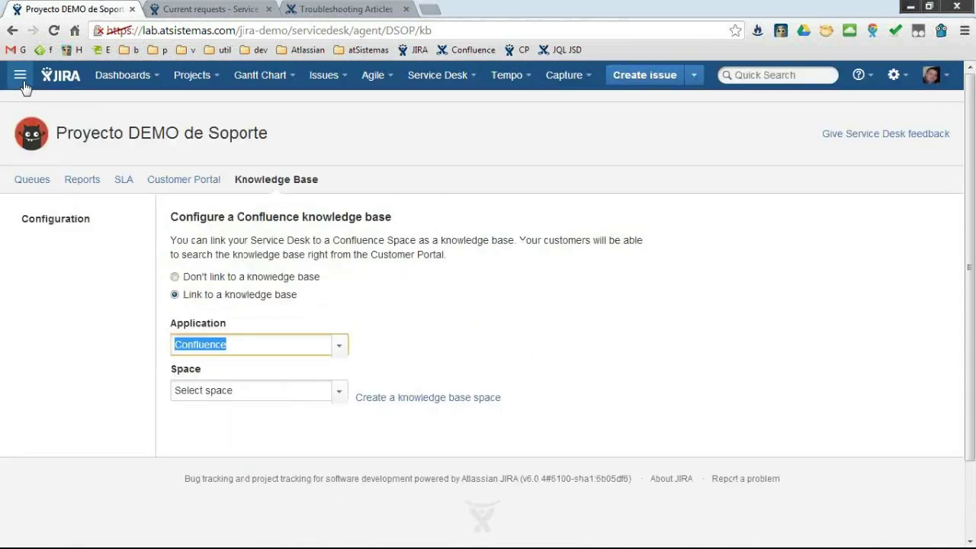
{"action": "left_click", "coordinate": [20, 74]}
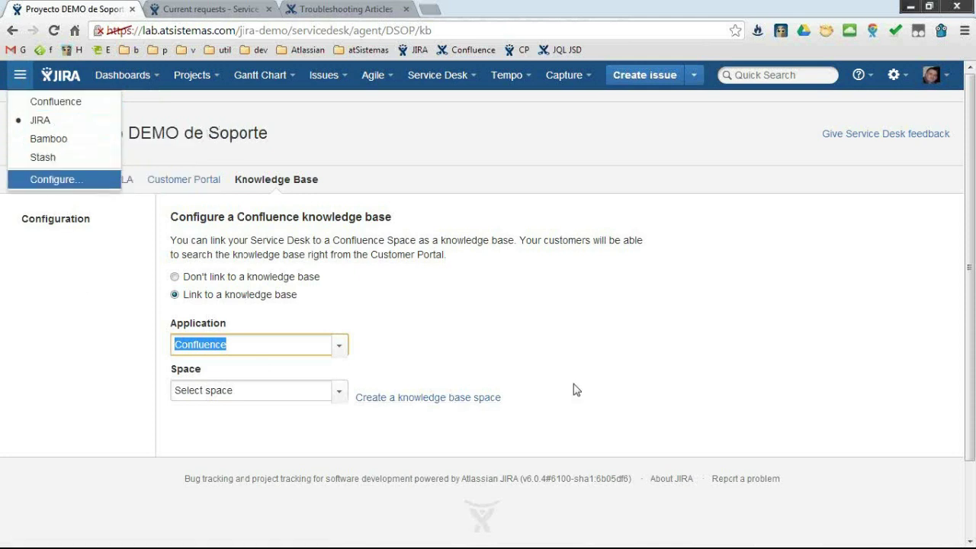
{"action": "left_click", "coordinate": [609, 365]}
{"action": "left_click", "coordinate": [290, 389]}
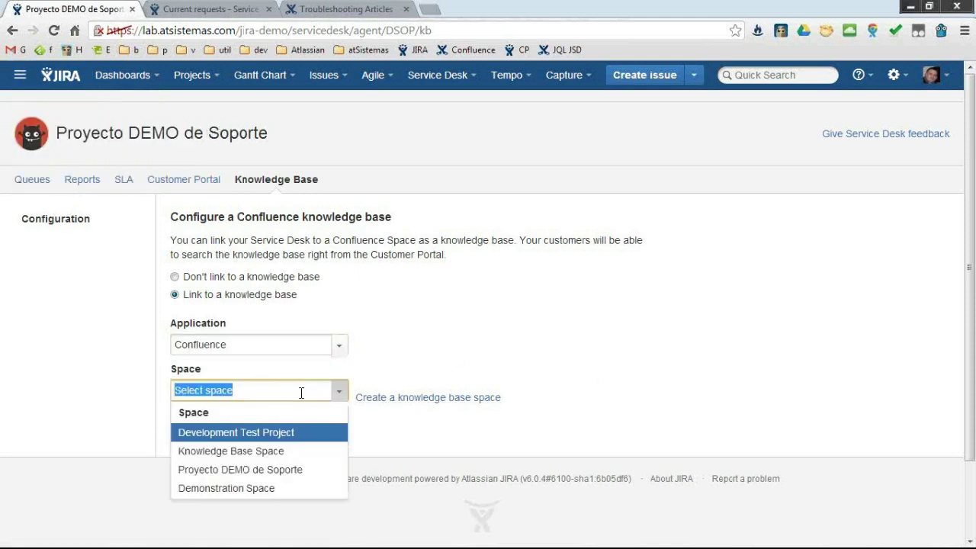
{"action": "left_click", "coordinate": [283, 453]}
{"action": "left_click", "coordinate": [198, 432]}
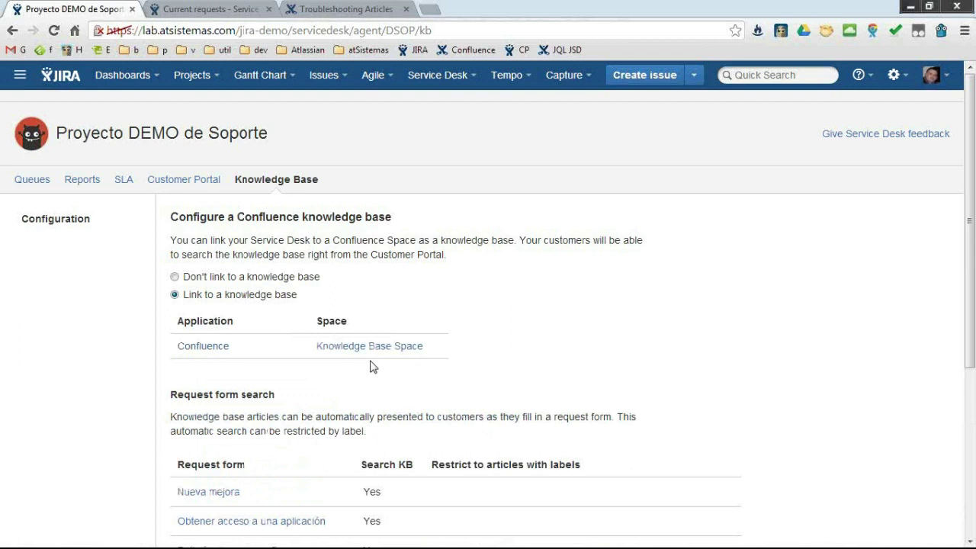
Step: Review the request form search settings for each request form in the knowledge base configuration
{"action": "scroll", "coordinate": [369, 367], "scroll_direction": "down", "scroll_amount": 3}
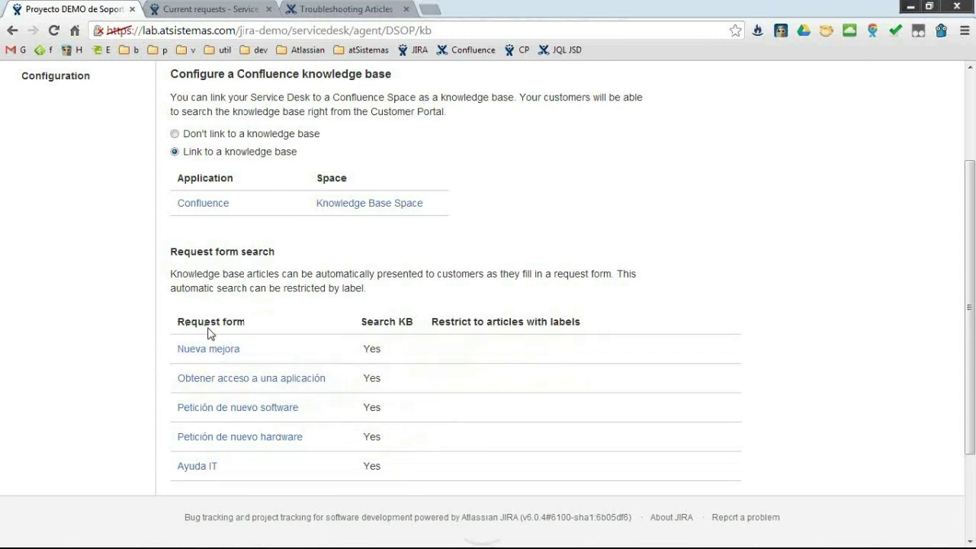
{"action": "scroll", "coordinate": [208, 334], "scroll_direction": "up", "scroll_amount": 2}
{"action": "scroll", "coordinate": [208, 333], "scroll_direction": "up", "scroll_amount": 2}
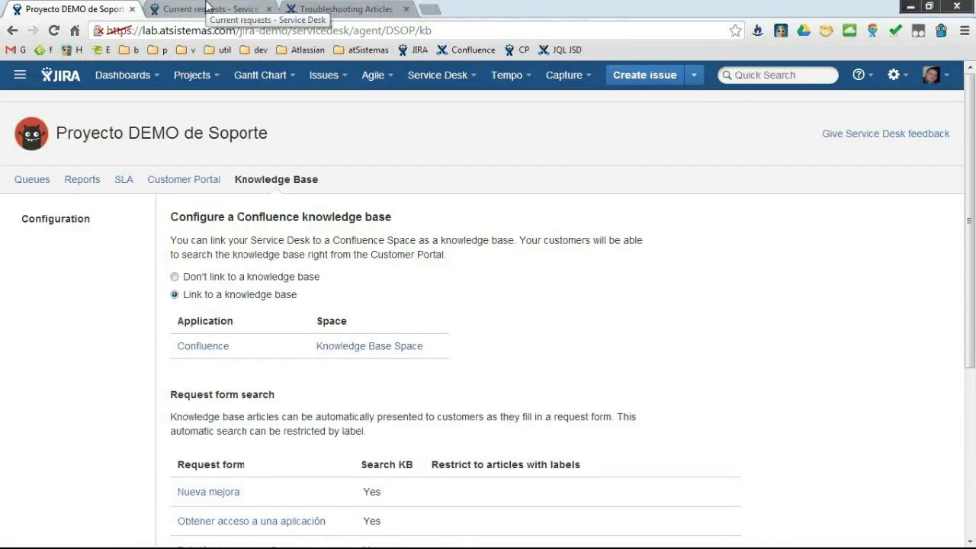
Step: Switch to the customer portal's home page and search for a solution with "nueva impresora"
{"action": "left_click", "coordinate": [206, 6]}
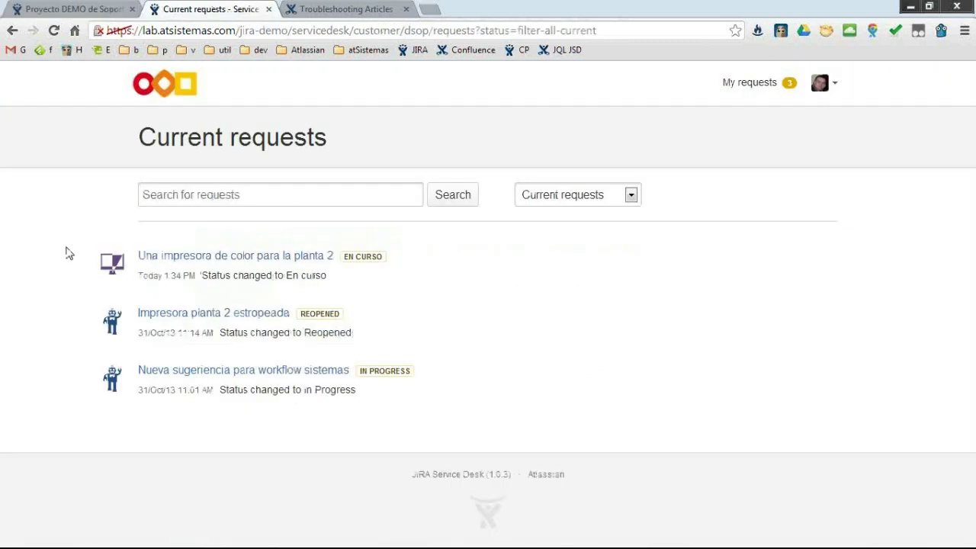
{"action": "left_click", "coordinate": [147, 93]}
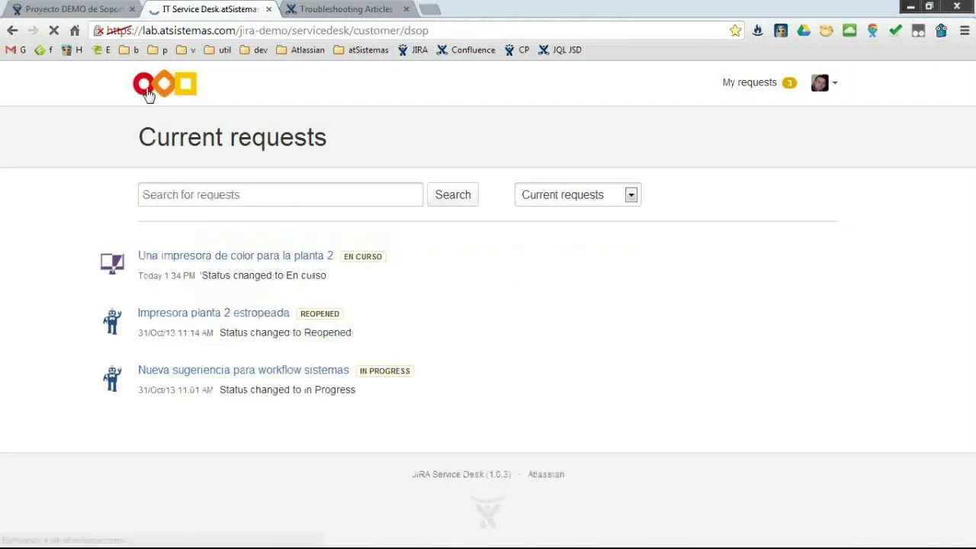
{"action": "left_click", "coordinate": [246, 219]}
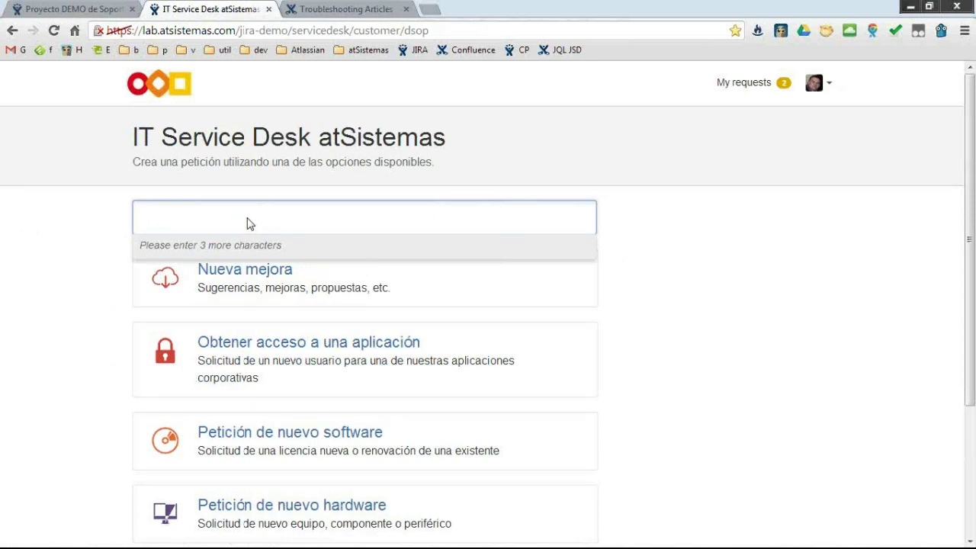
{"action": "type", "text": "nueva im"}
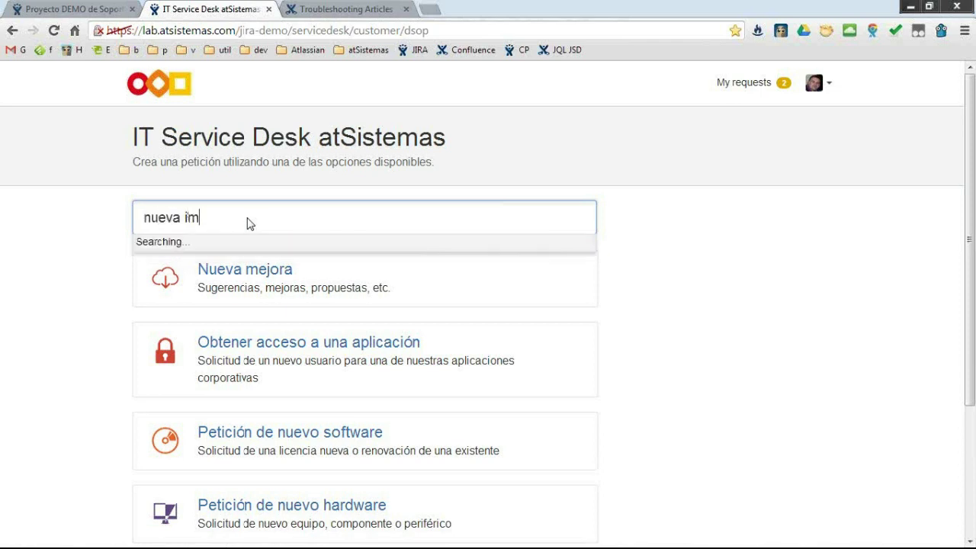
{"action": "type", "text": "presora"}
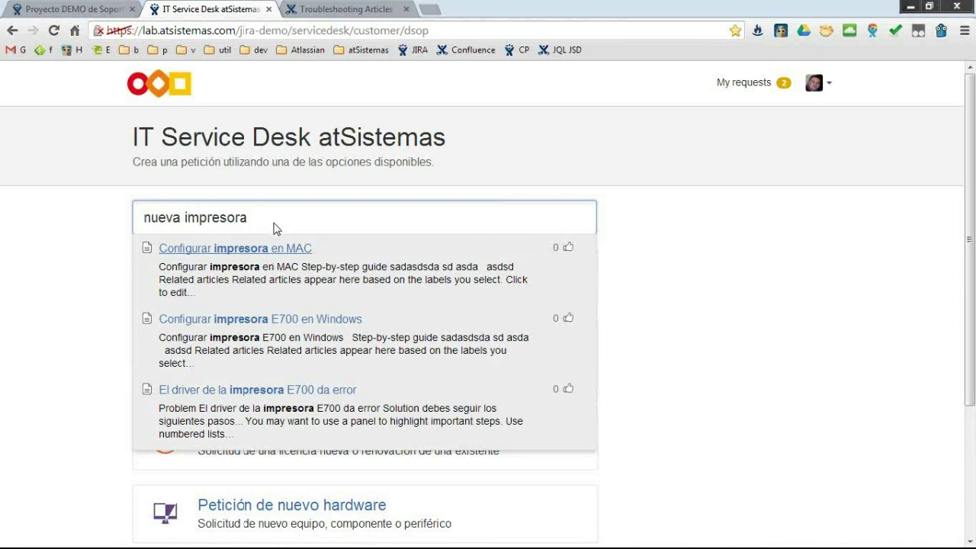
Step: Read the suggested article Configurar impresora en MAC and close it
{"action": "left_click", "coordinate": [288, 252]}
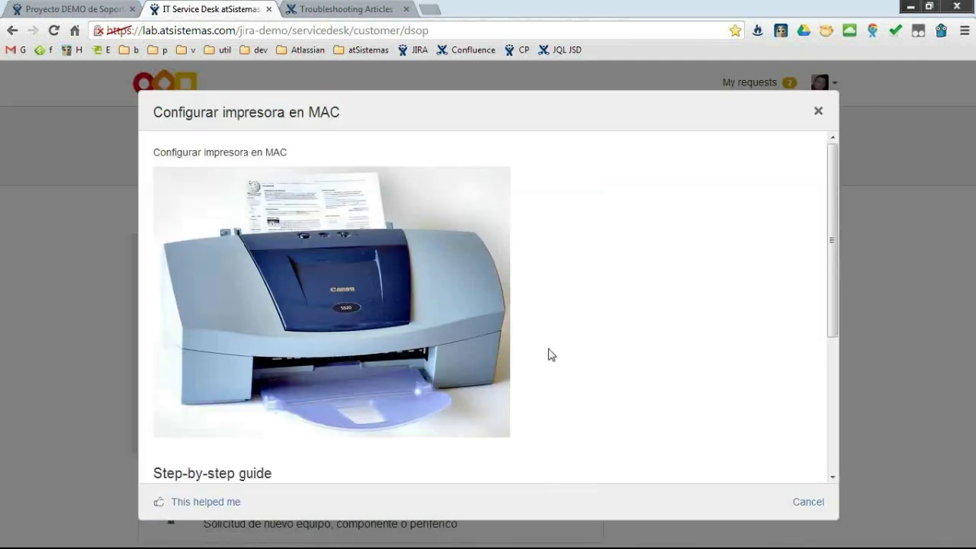
{"action": "scroll", "coordinate": [462, 374], "scroll_direction": "down", "scroll_amount": 3}
{"action": "scroll", "coordinate": [462, 375], "scroll_direction": "up", "scroll_amount": 2}
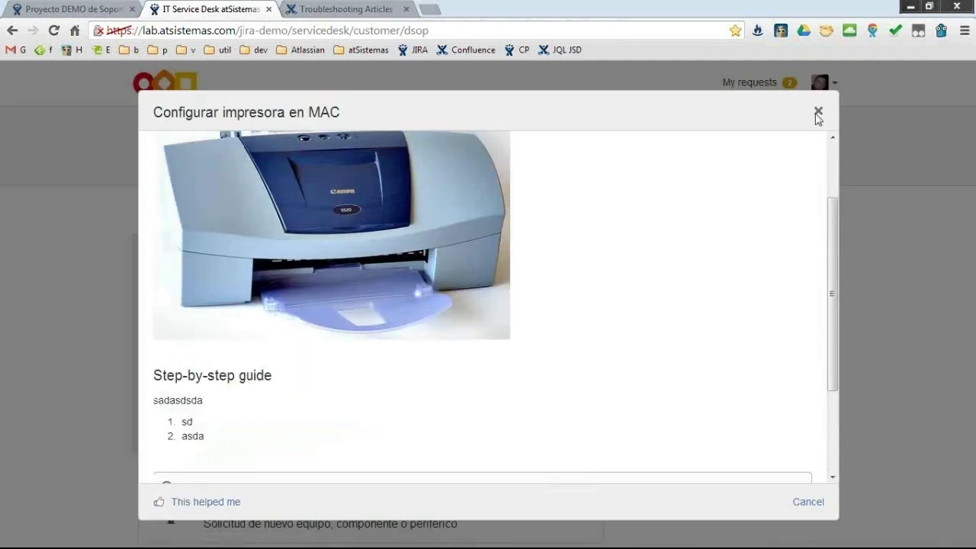
{"action": "left_click", "coordinate": [817, 113]}
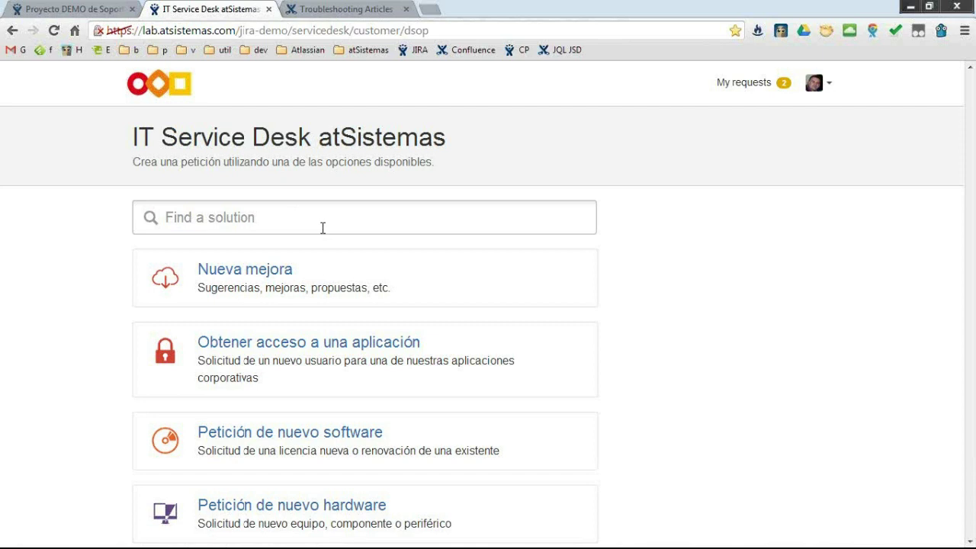
Step: Open a Petición de nuevo hardware request, enter "nueva impresora" under ¿Qué necesitas?, and view the field hints
{"action": "left_click", "coordinate": [263, 220]}
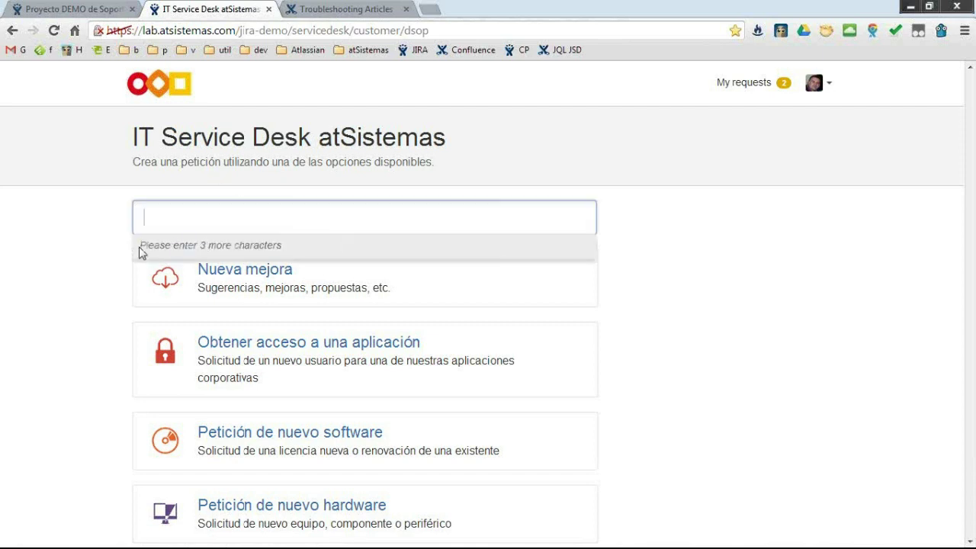
{"action": "scroll", "coordinate": [133, 255], "scroll_direction": "down", "scroll_amount": 1}
{"action": "scroll", "coordinate": [126, 257], "scroll_direction": "up", "scroll_amount": 1}
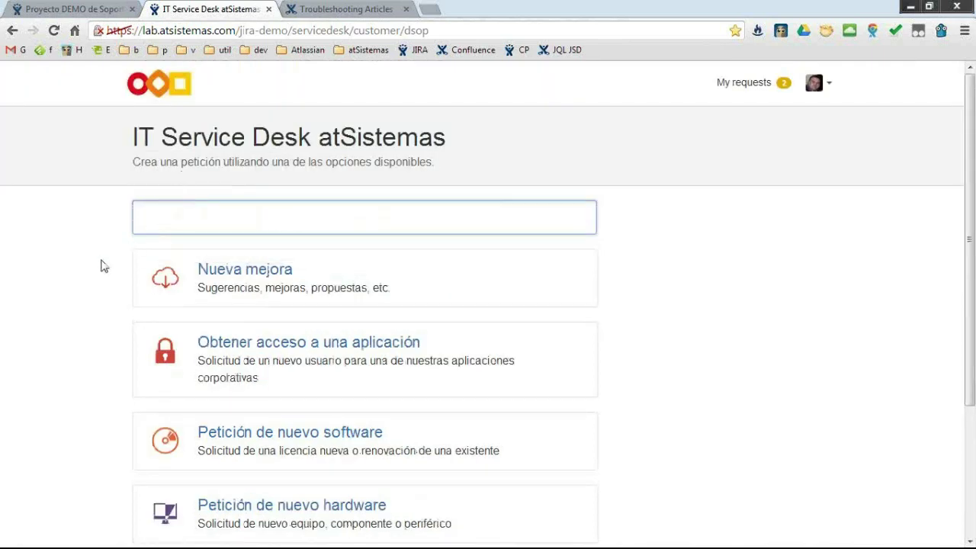
{"action": "scroll", "coordinate": [266, 447], "scroll_direction": "down", "scroll_amount": 1}
{"action": "left_click", "coordinate": [274, 432]}
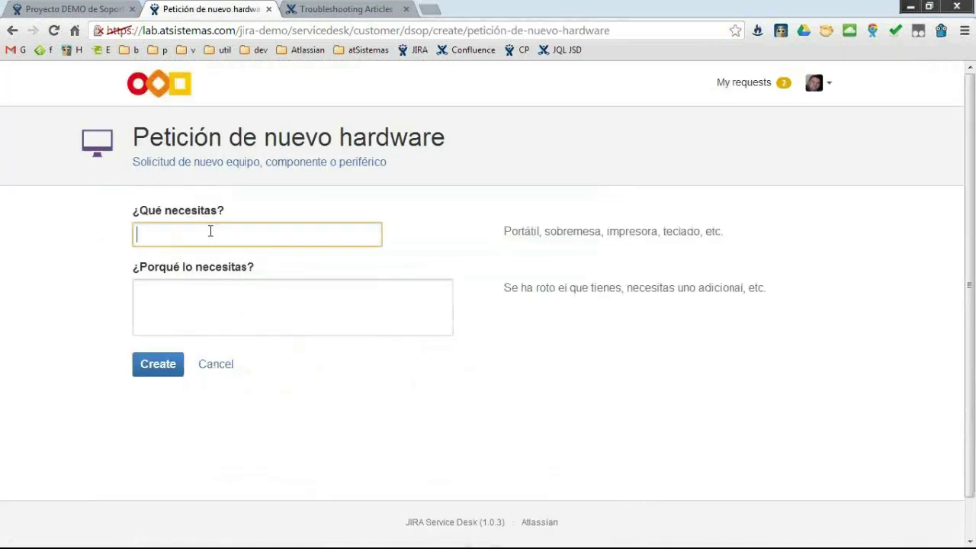
{"action": "type", "text": "nueva impresora"}
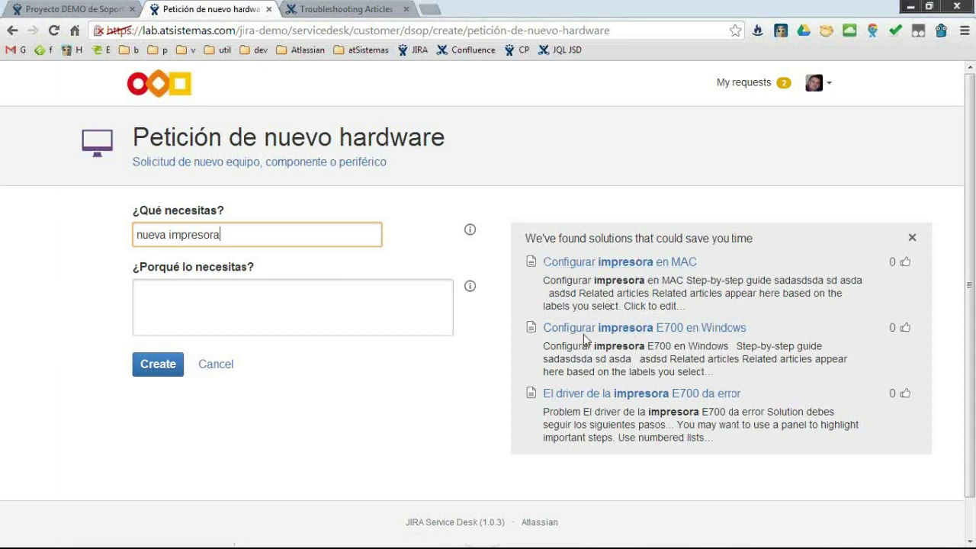
{"action": "key", "text": "BackSpace"}
{"action": "left_click", "coordinate": [470, 231]}
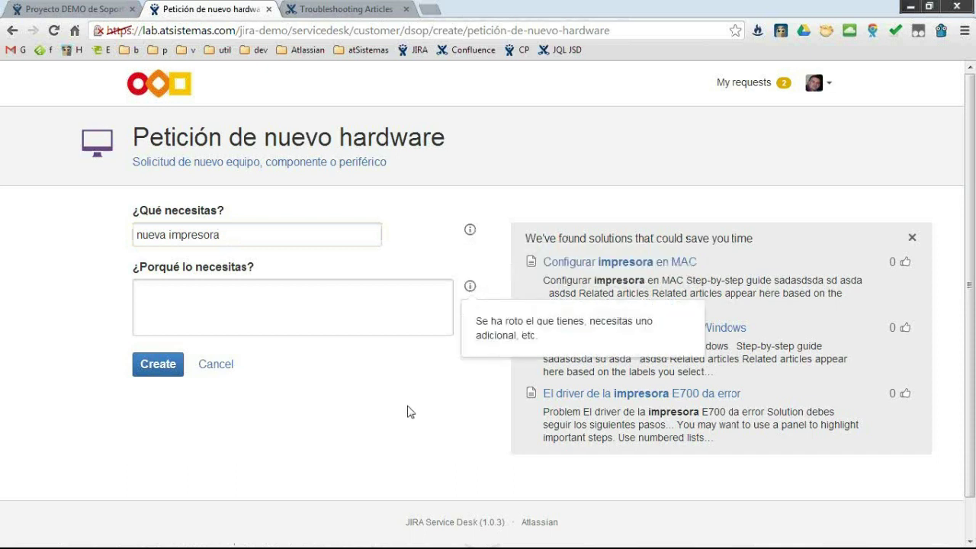
Step: Return to the support project's queues and open the Hardware queue's issue "Una impresora de color para la planta 2"
{"action": "left_click", "coordinate": [87, 5]}
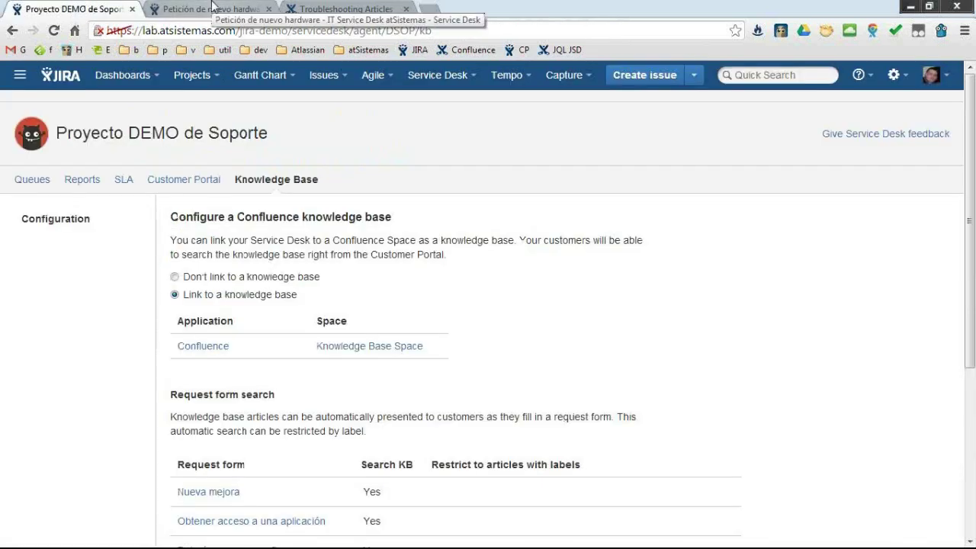
{"action": "left_click", "coordinate": [33, 182]}
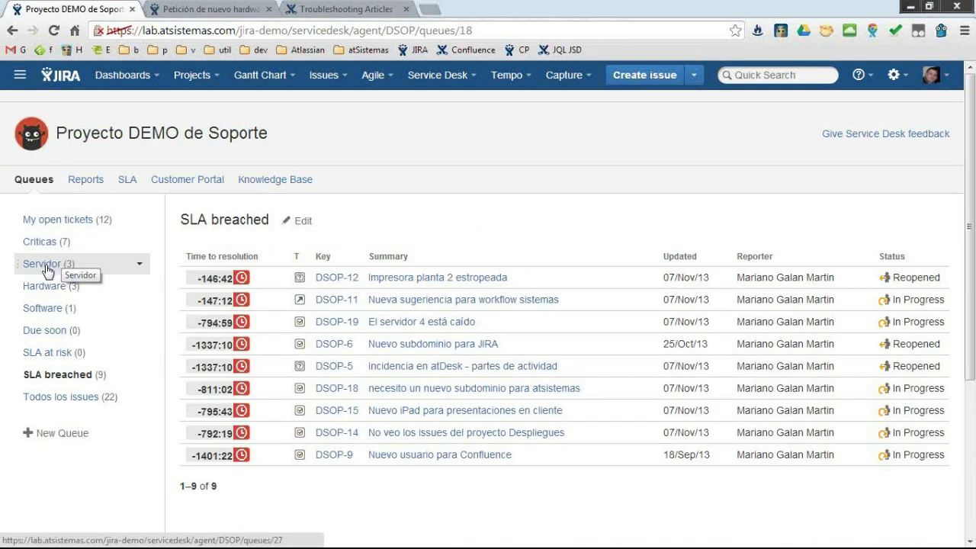
{"action": "left_click", "coordinate": [47, 265]}
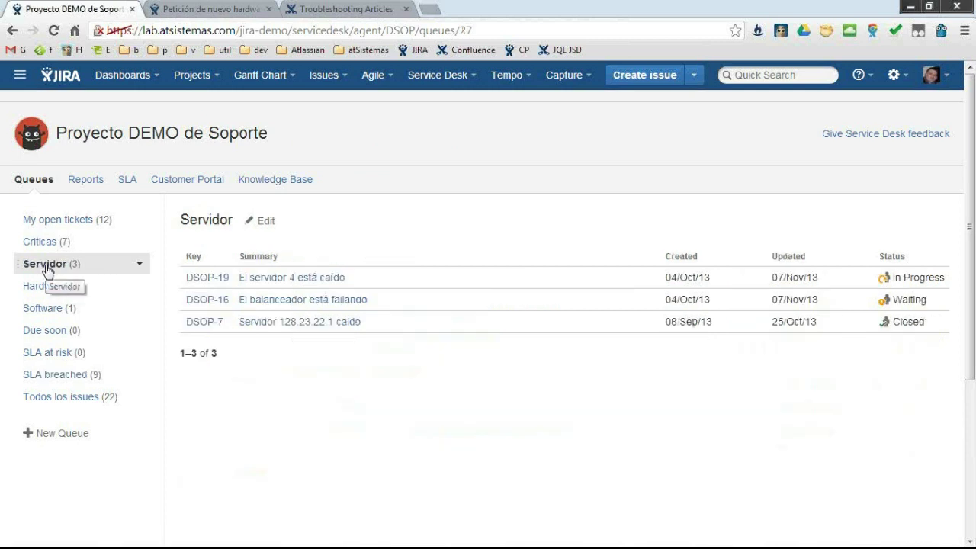
{"action": "left_click", "coordinate": [61, 285]}
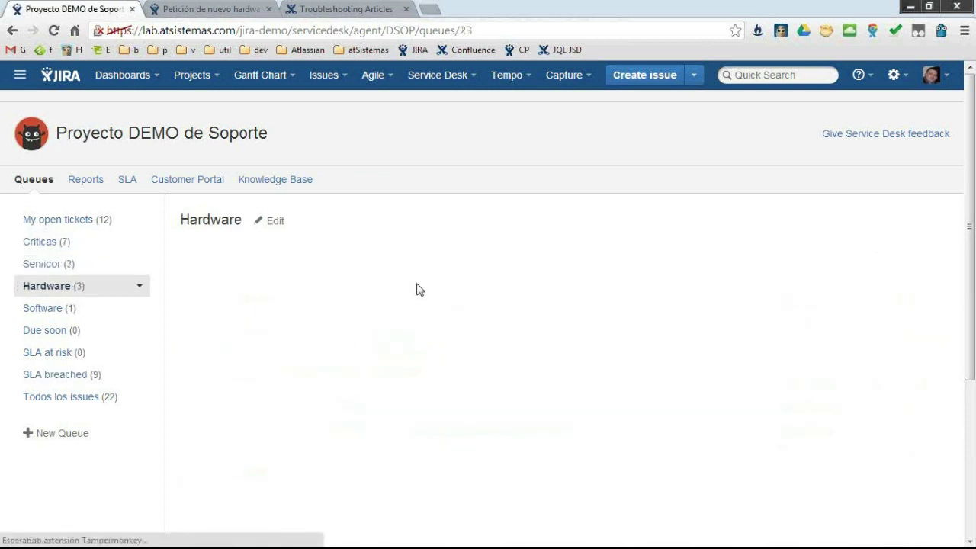
{"action": "left_click", "coordinate": [338, 279]}
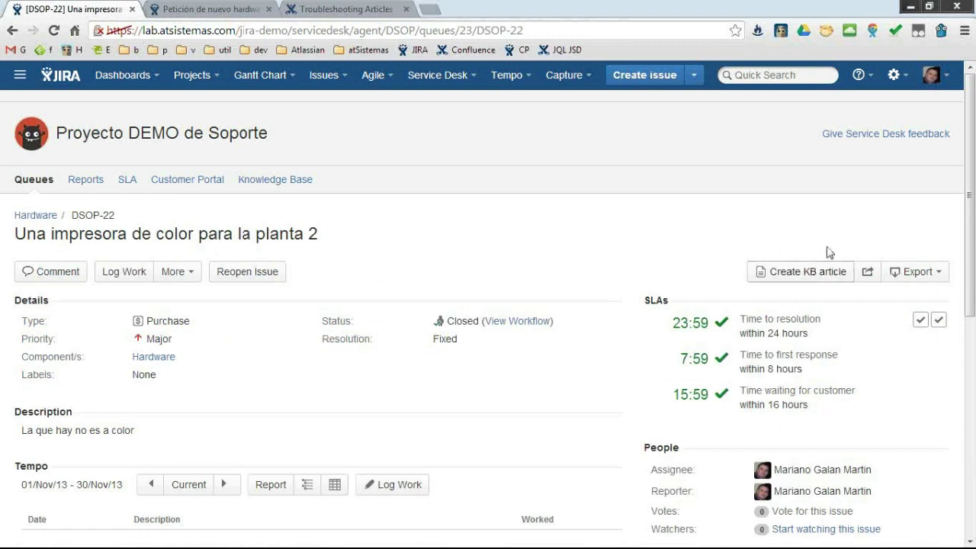
Step: Start a knowledge base article from this issue and shorten its primary problem to "Una impresora de color"
{"action": "left_click", "coordinate": [810, 277]}
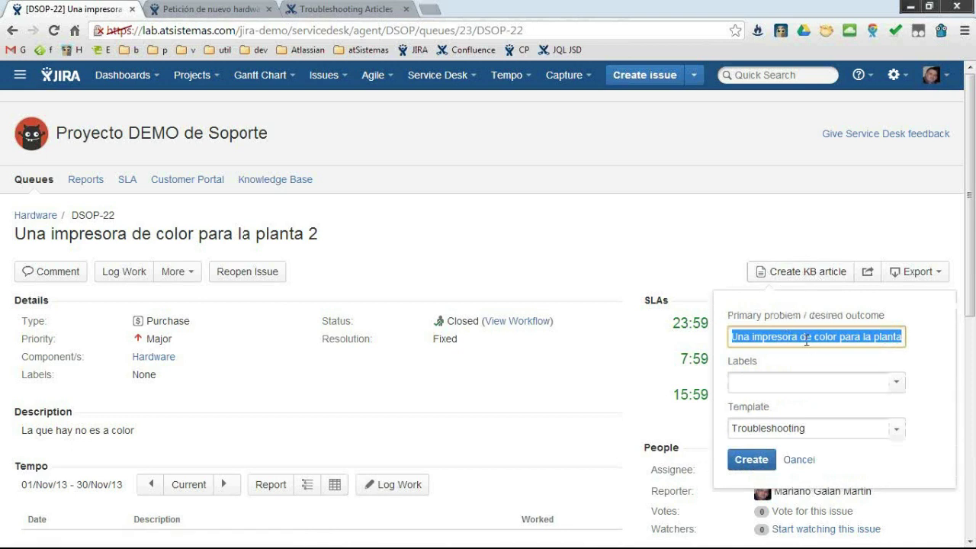
{"action": "left_click", "coordinate": [845, 342]}
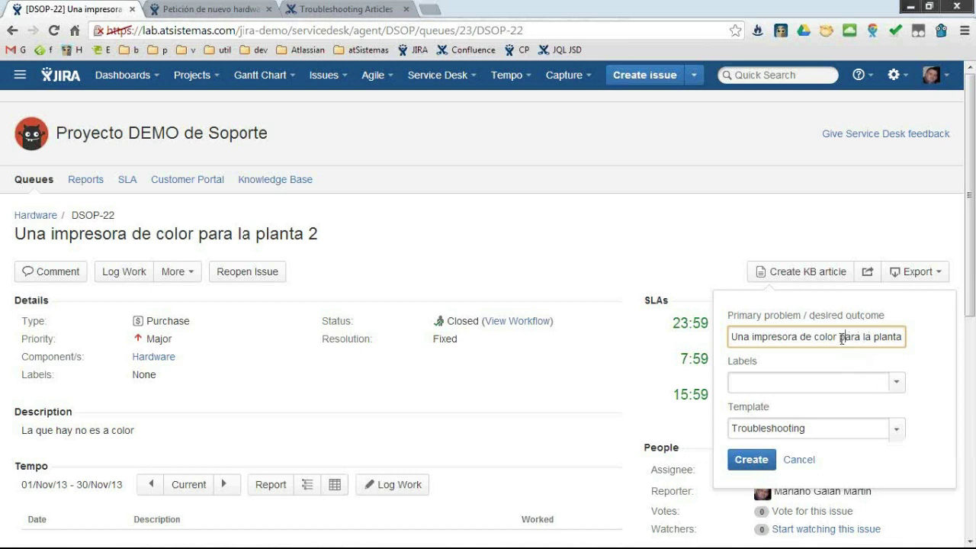
{"action": "left_click_drag", "start_coordinate": [841, 339], "coordinate": [973, 340]}
{"action": "key", "text": "BackSpace"}
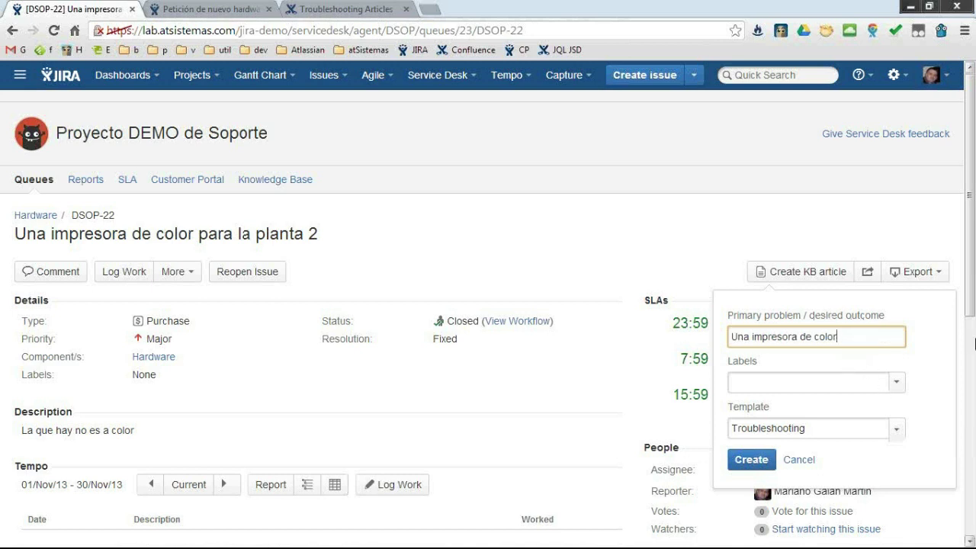
Step: Add the labels "iimpresora" and "compra" to the knowledge base article
{"action": "left_click", "coordinate": [896, 383]}
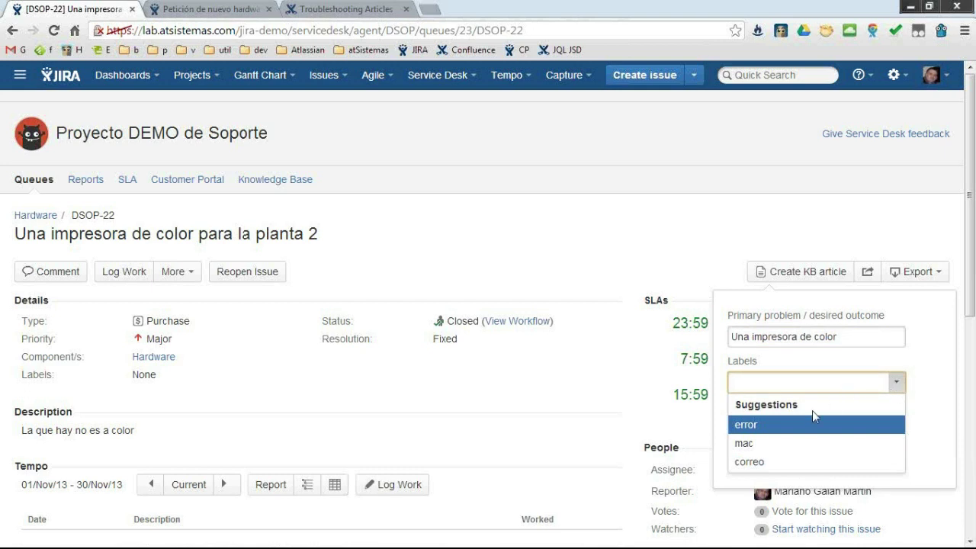
{"action": "type", "text": "pr"}
{"action": "key", "text": "BackSpace"}
{"action": "key", "text": "BackSpace"}
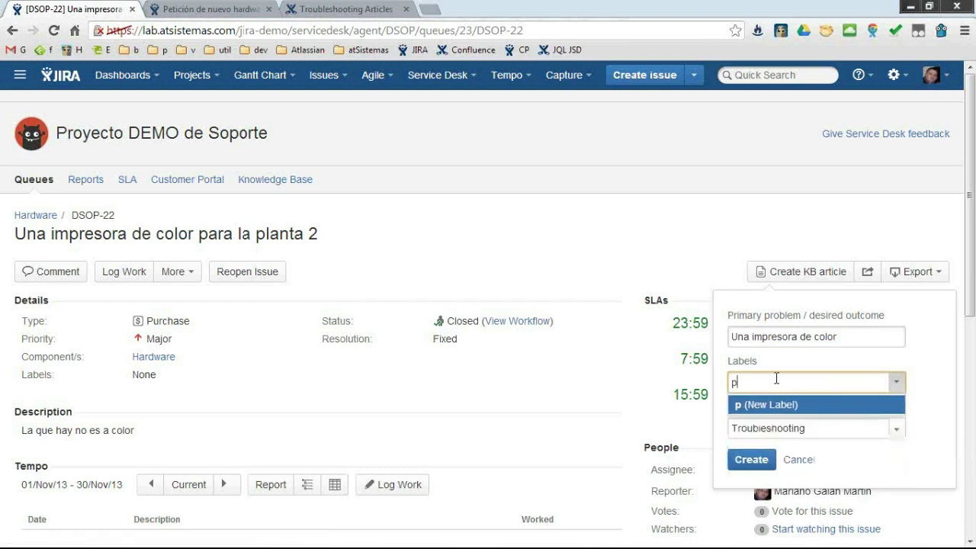
{"action": "type", "text": "iimpresora compra"}
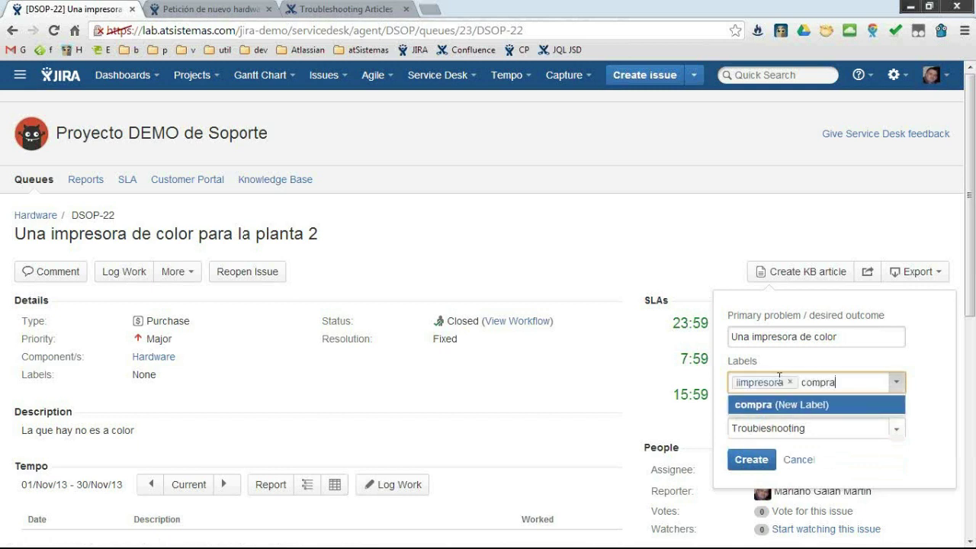
{"action": "left_click", "coordinate": [811, 405]}
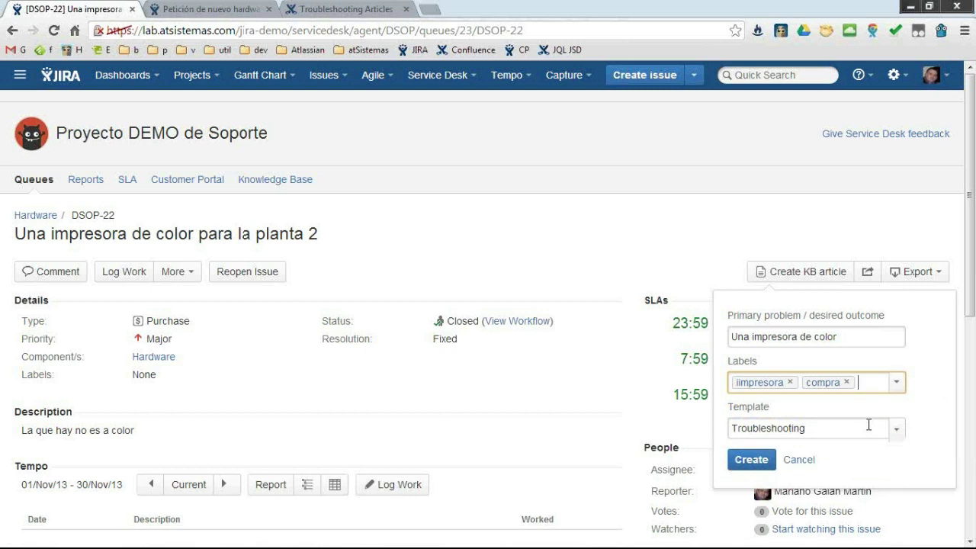
Step: Create the article with the How-To template and look over its draft page in Confluence
{"action": "left_click", "coordinate": [868, 425]}
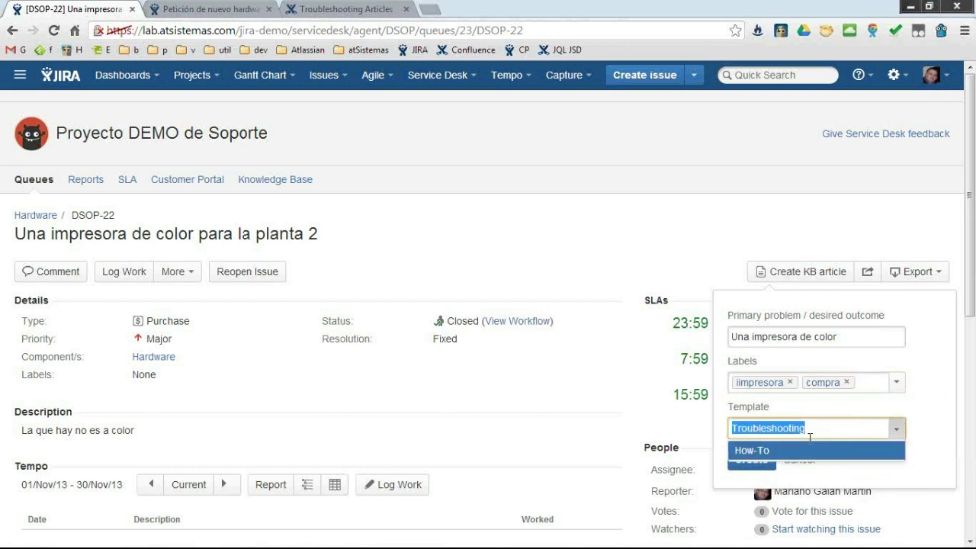
{"action": "left_click", "coordinate": [785, 454]}
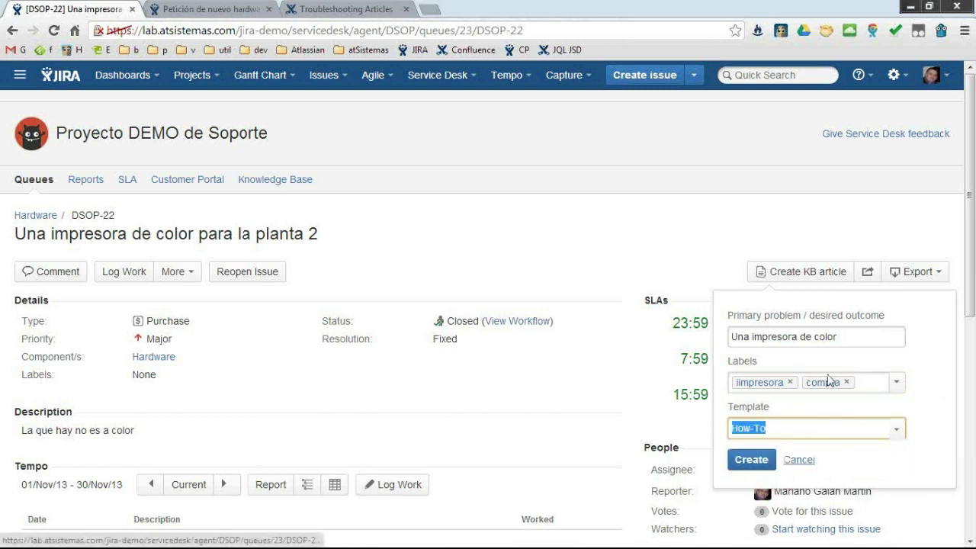
{"action": "left_click", "coordinate": [765, 462]}
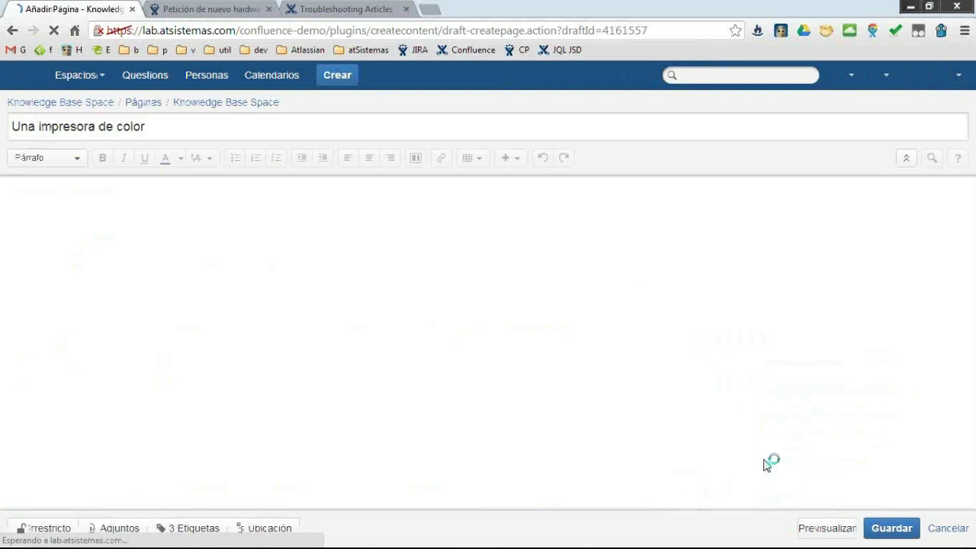
{"action": "triple_click", "coordinate": [170, 128]}
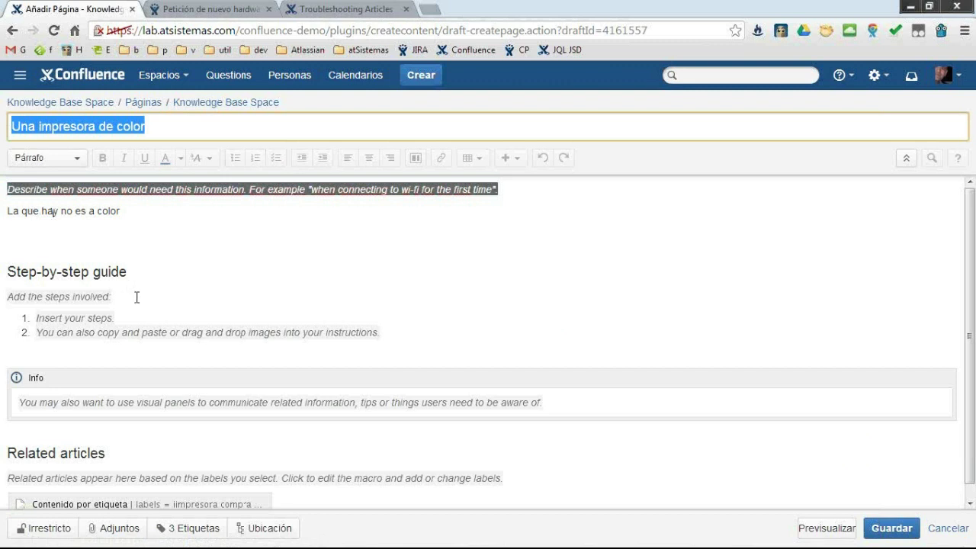
{"action": "scroll", "coordinate": [262, 409], "scroll_direction": "down", "scroll_amount": 1}
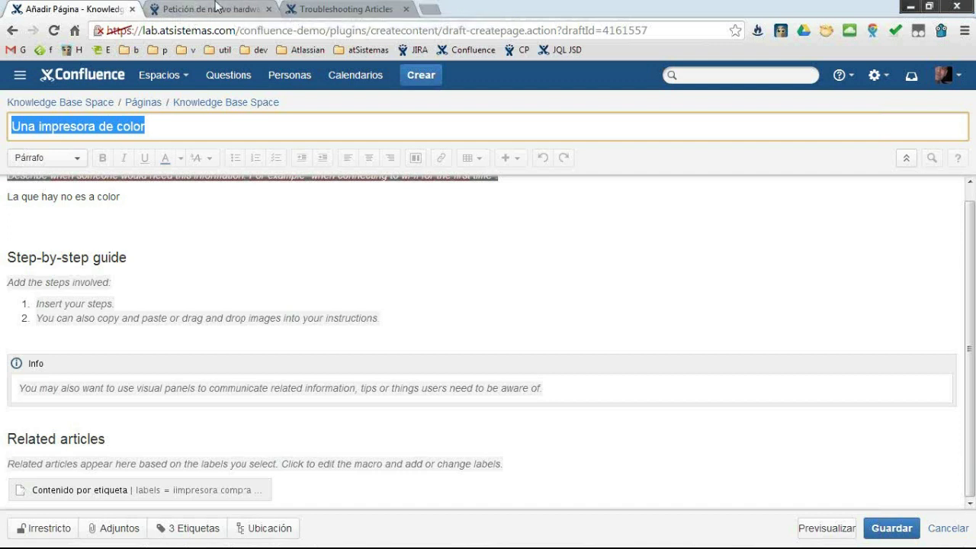
Step: Switch to the PowerPoint file "Webinar JSD 20131105 - conclusiones.pptx" and present it up to the Conclusiones (1/2) slide
{"action": "left_click", "coordinate": [912, 7]}
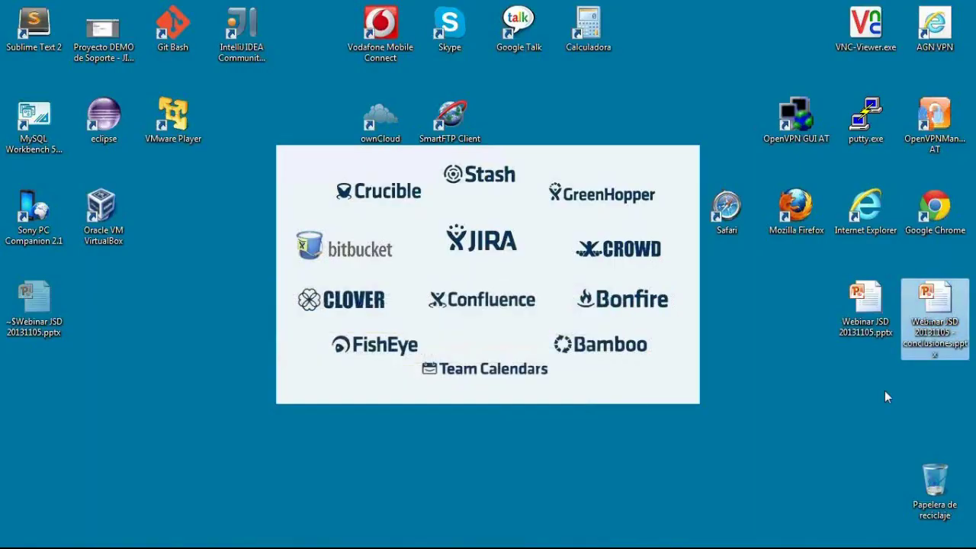
{"action": "left_click", "coordinate": [457, 303]}
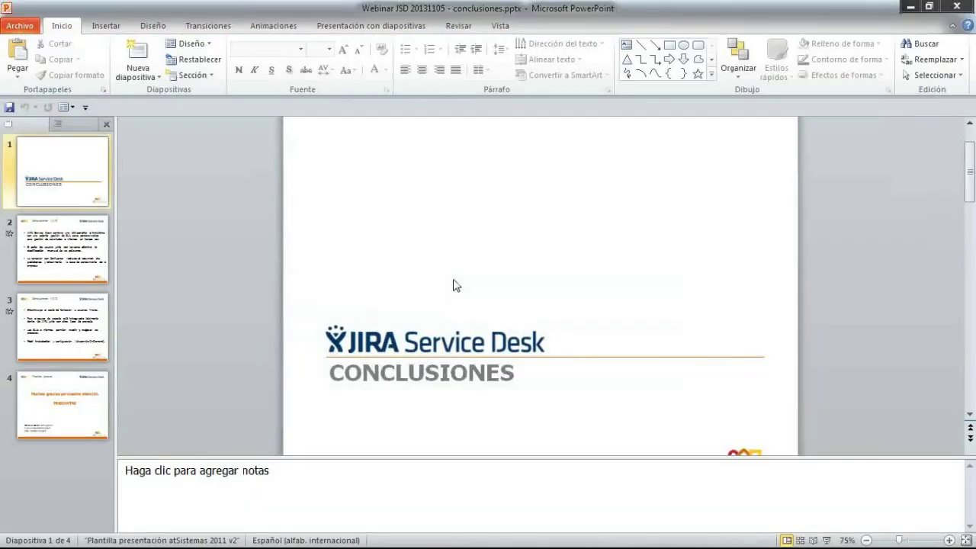
{"action": "key", "text": "F5"}
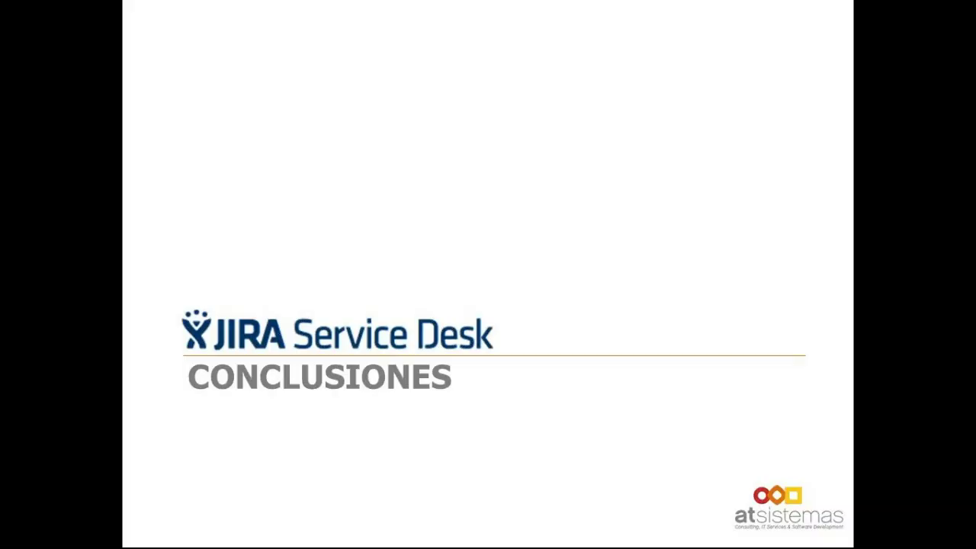
{"action": "key", "text": "Right"}
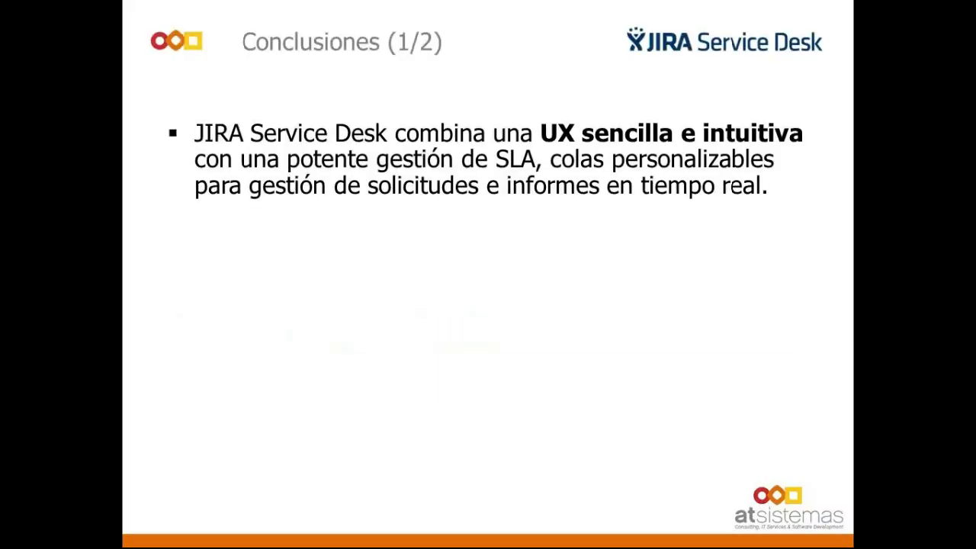